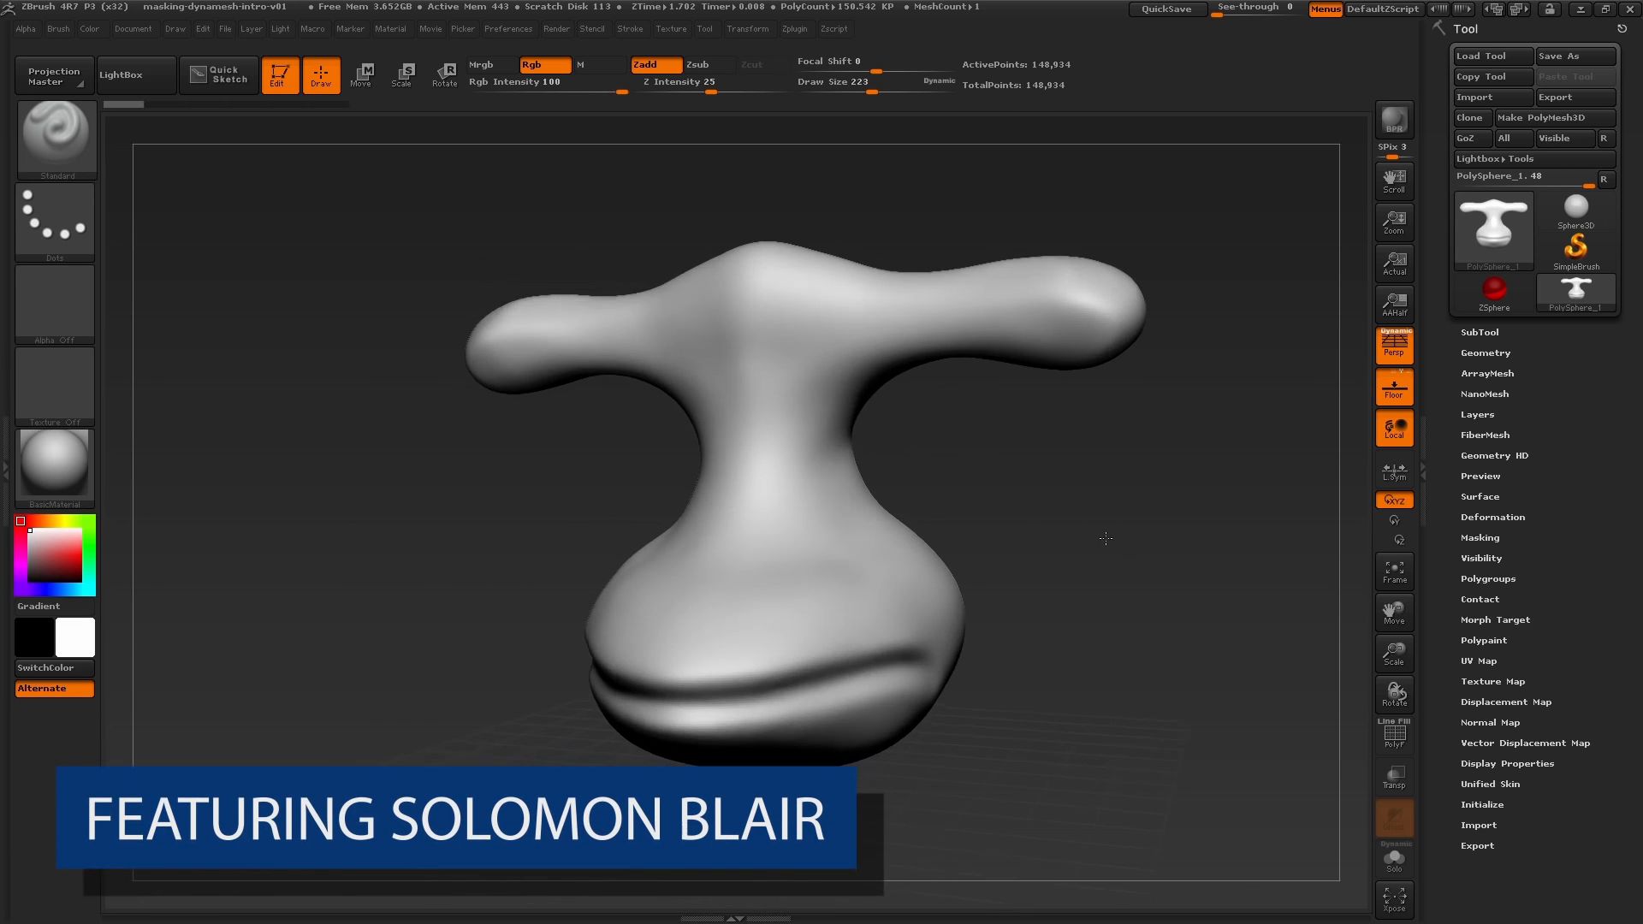
# Step: Carve an eye socket into the end of the right-hand head stalk using the ClayBuildup brush with a reduced draw size of 87
pyautogui.moveTo(1122, 538); pyautogui.dragTo(1132, 537)
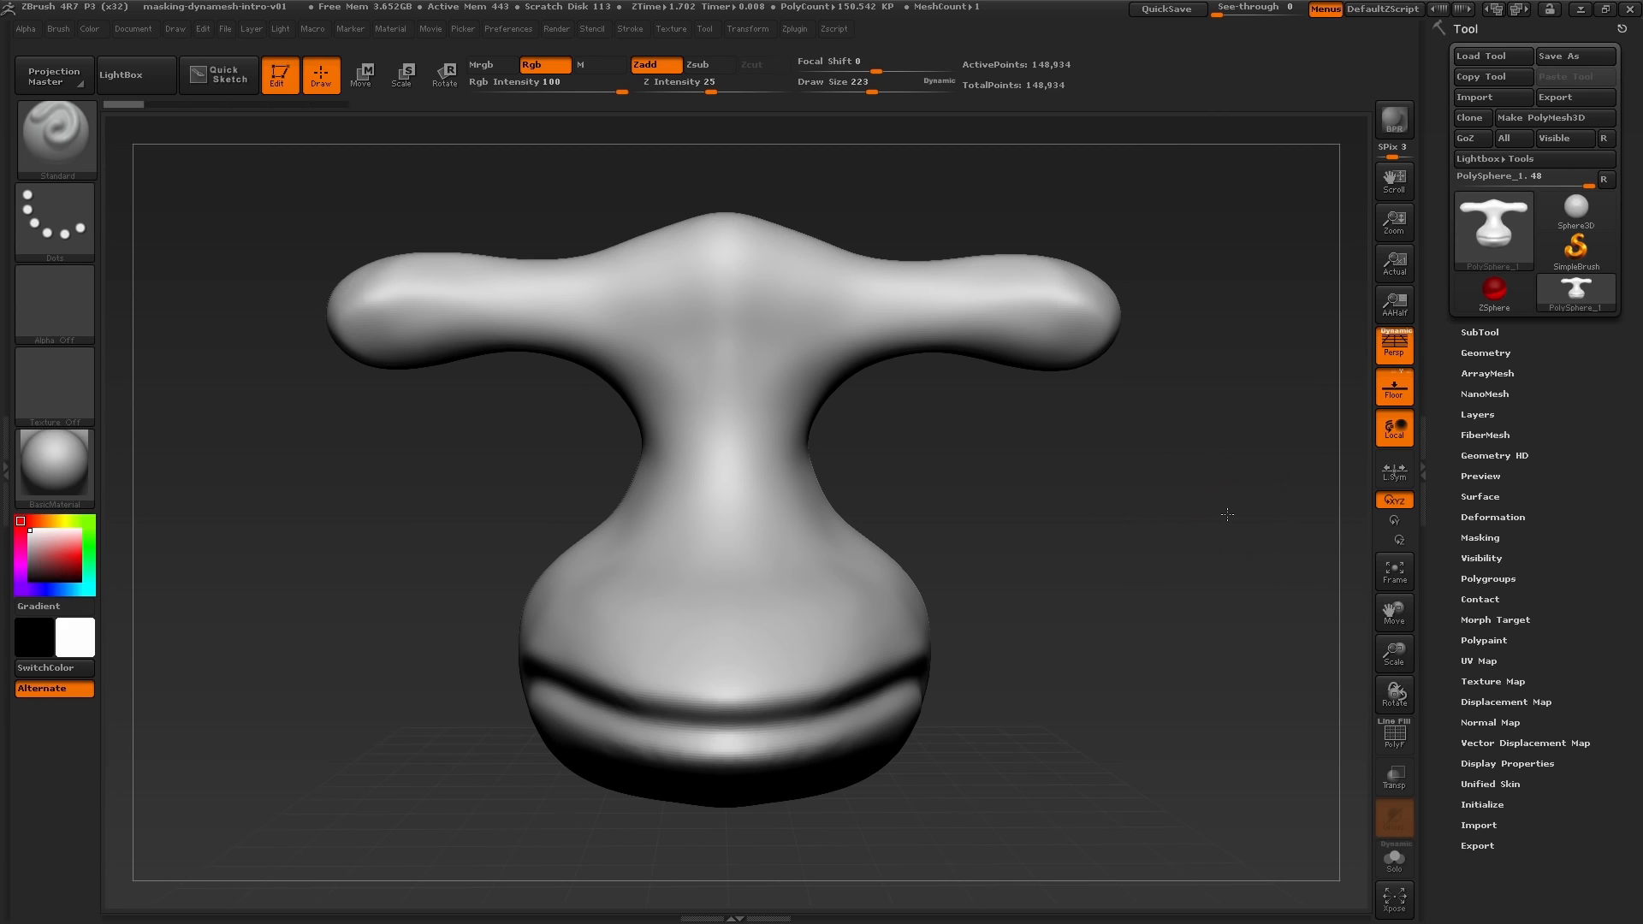
pyautogui.moveTo(1227, 515); pyautogui.dragTo(1230, 512)
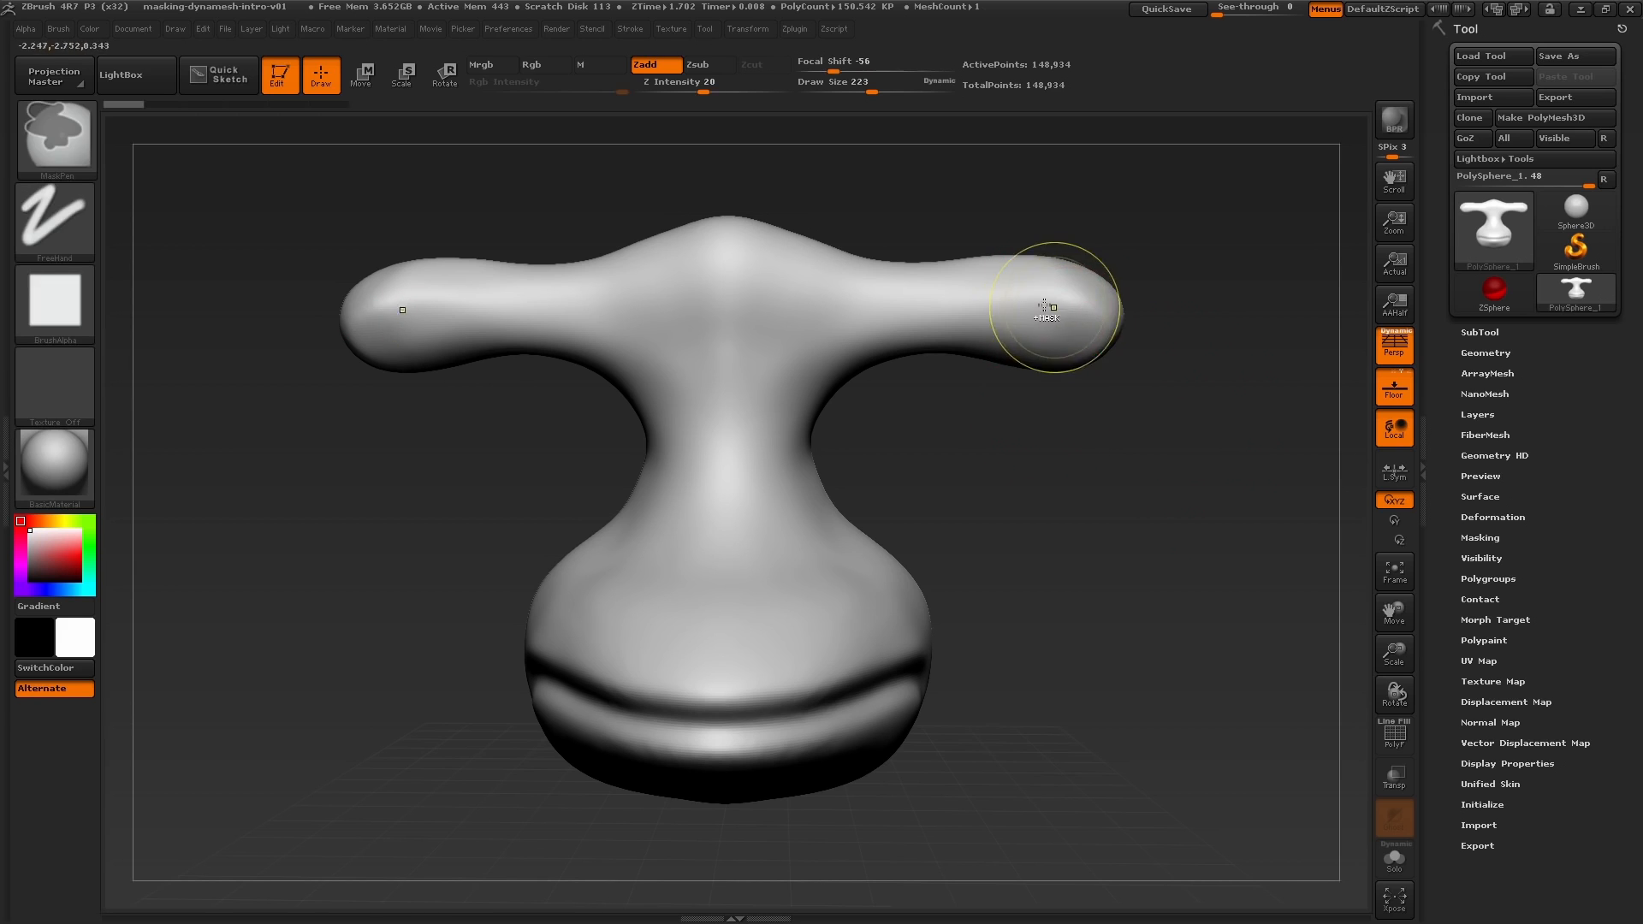
pyautogui.keyDown('ctrl'); pyautogui.moveTo(1049, 308); pyautogui.dragTo(1217, 476, button='right'); pyautogui.keyUp('ctrl')
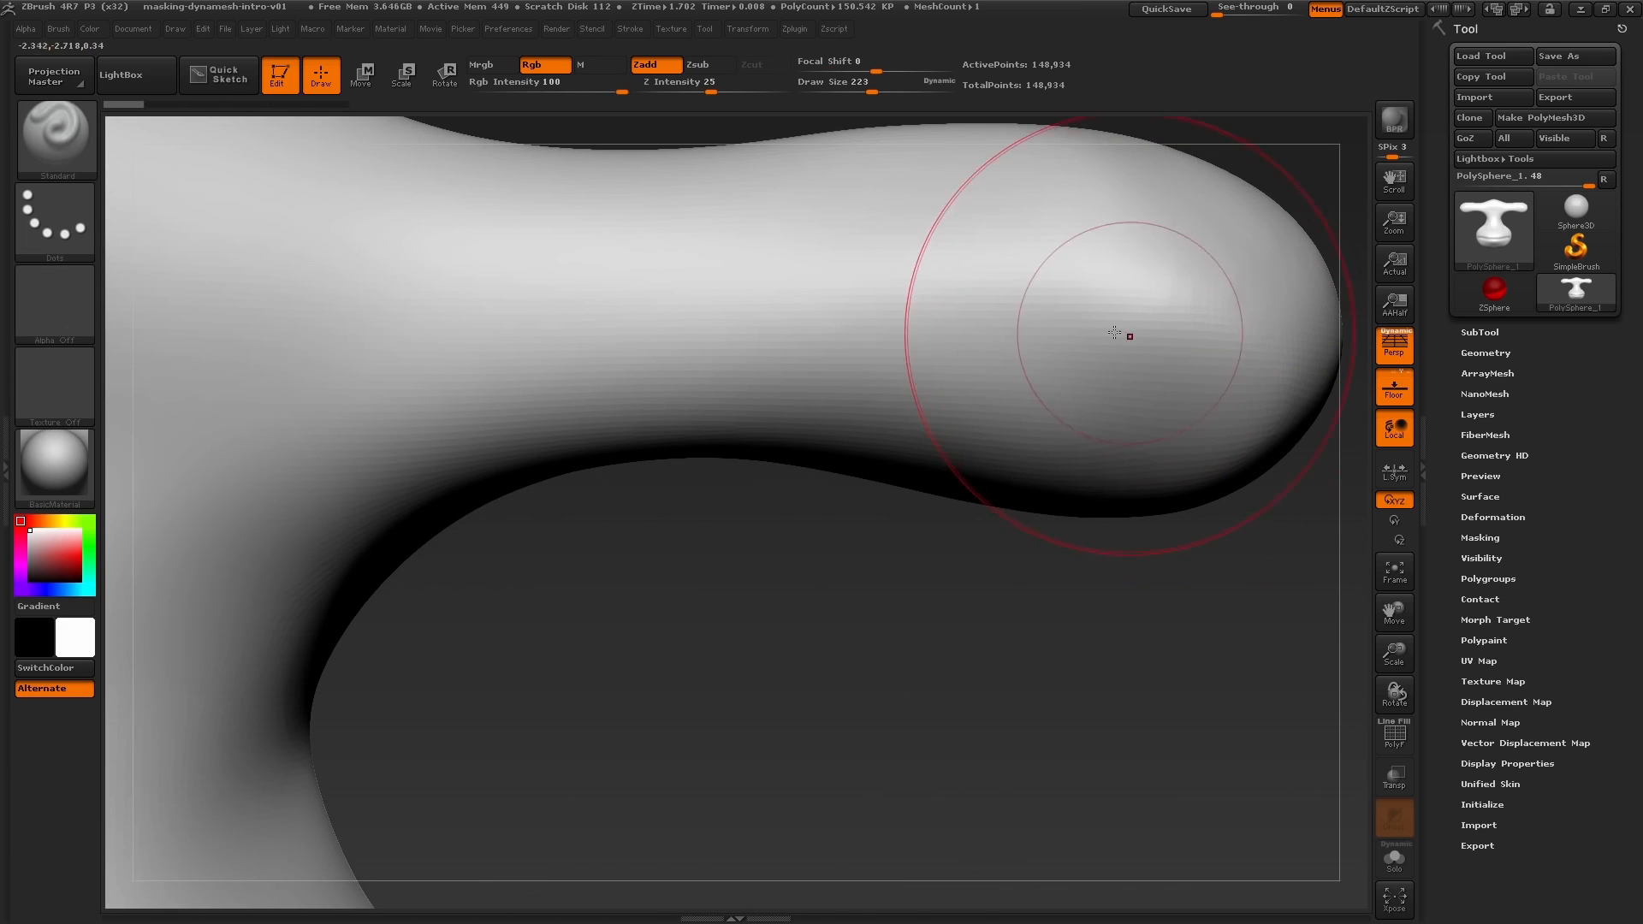
pyautogui.moveTo(1123, 334)
pyautogui.keyDown('alt'); pyautogui.mouseDown(button='right')
pyautogui.moveTo(889, 415)
pyautogui.moveTo(859, 451)
pyautogui.mouseUp(button='right'); pyautogui.keyUp('alt')
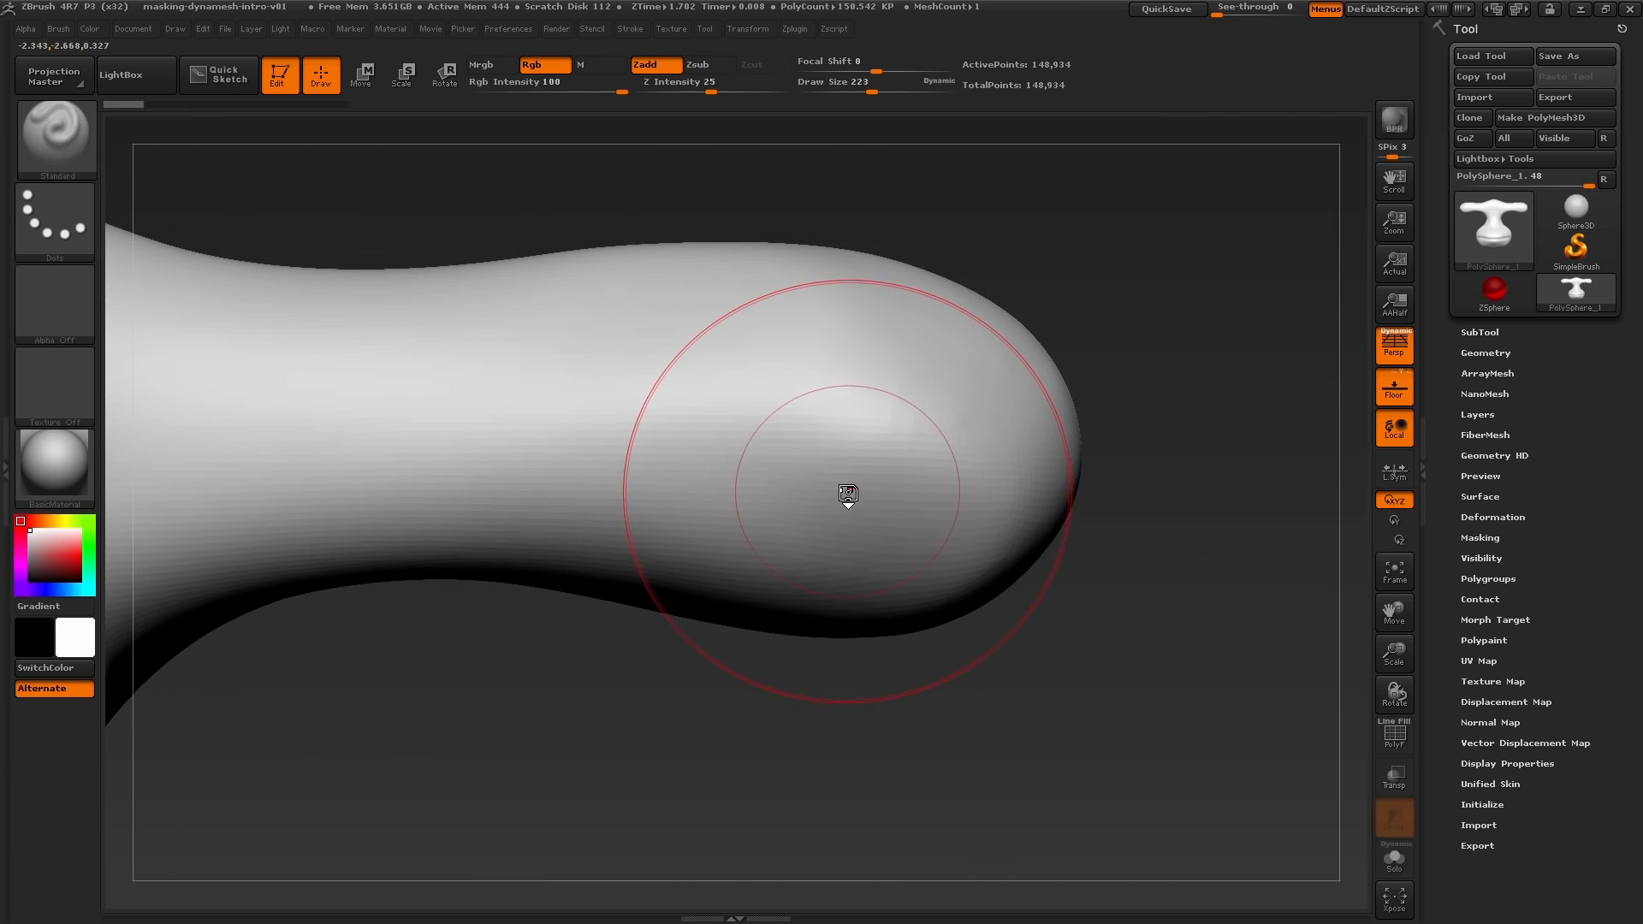
pyautogui.press('b')
pyautogui.press('c')
pyautogui.press('b')
pyautogui.press('s')
pyautogui.moveTo(771, 446)
pyautogui.mouseDown()
pyautogui.moveTo(788, 400)
pyautogui.moveTo(963, 419)
pyautogui.mouseUp()
pyautogui.moveTo(723, 426)
pyautogui.mouseDown()
pyautogui.moveTo(877, 503)
pyautogui.moveTo(933, 479)
pyautogui.moveTo(941, 403)
pyautogui.moveTo(774, 394)
pyautogui.moveTo(820, 423)
pyautogui.mouseUp()
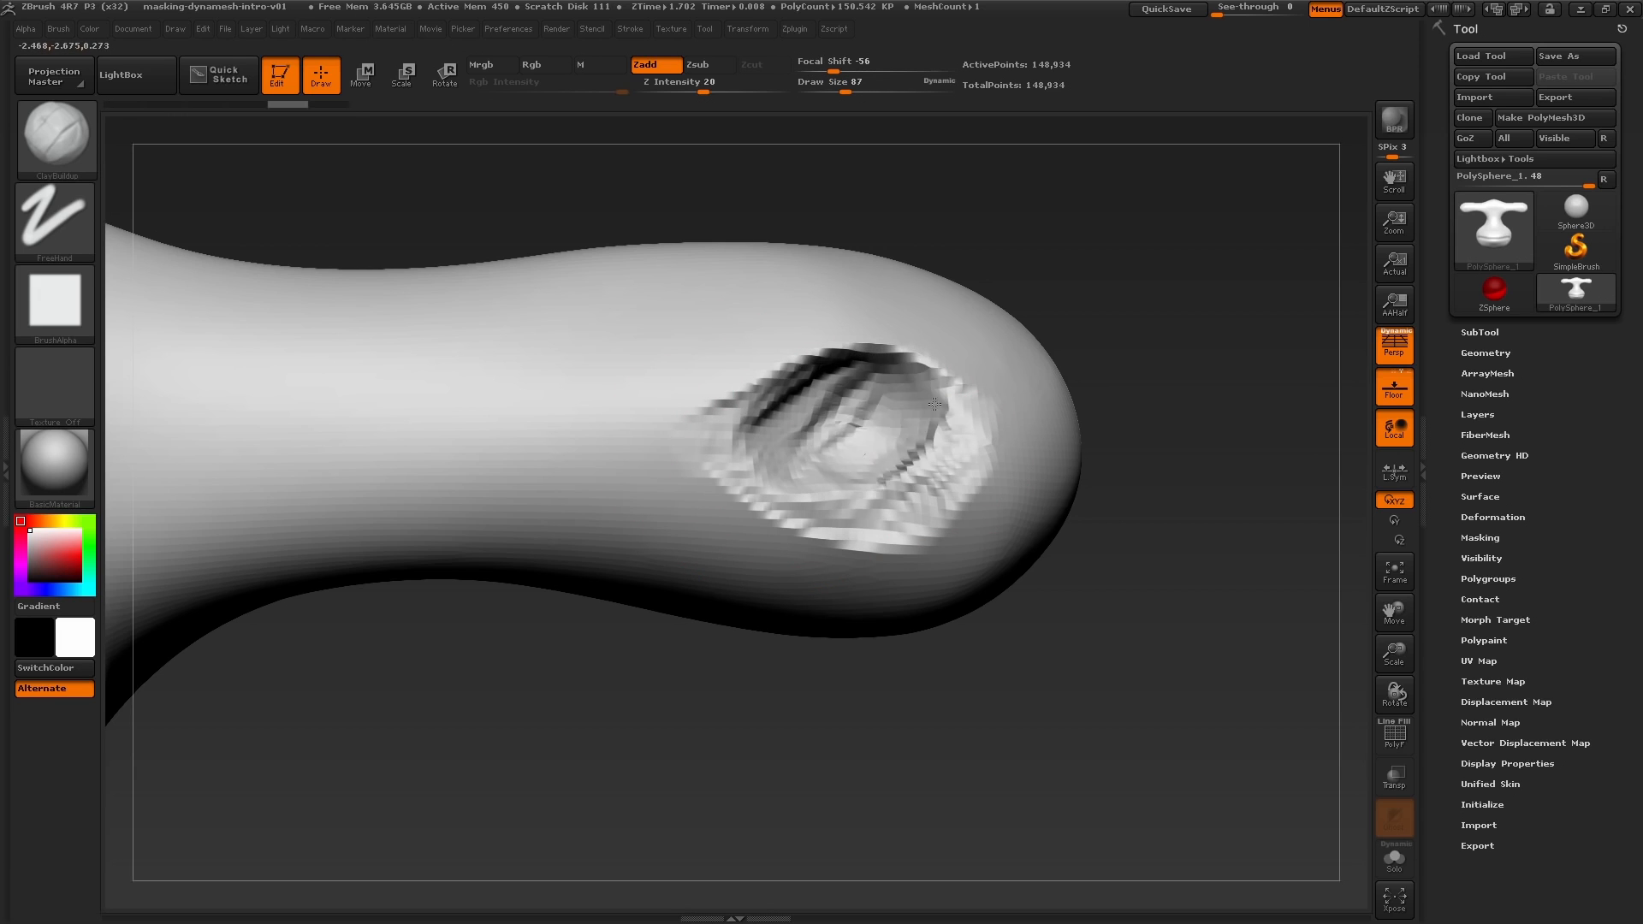
pyautogui.moveTo(935, 404)
pyautogui.keyDown('alt'); pyautogui.mouseDown()
pyautogui.moveTo(923, 470)
pyautogui.moveTo(925, 437)
pyautogui.mouseUp(); pyautogui.keyUp('alt')
pyautogui.moveTo(925, 436)
pyautogui.mouseDown(button='right')
pyautogui.moveTo(853, 499)
pyautogui.moveTo(951, 470)
pyautogui.moveTo(881, 462)
pyautogui.mouseUp(button='right')
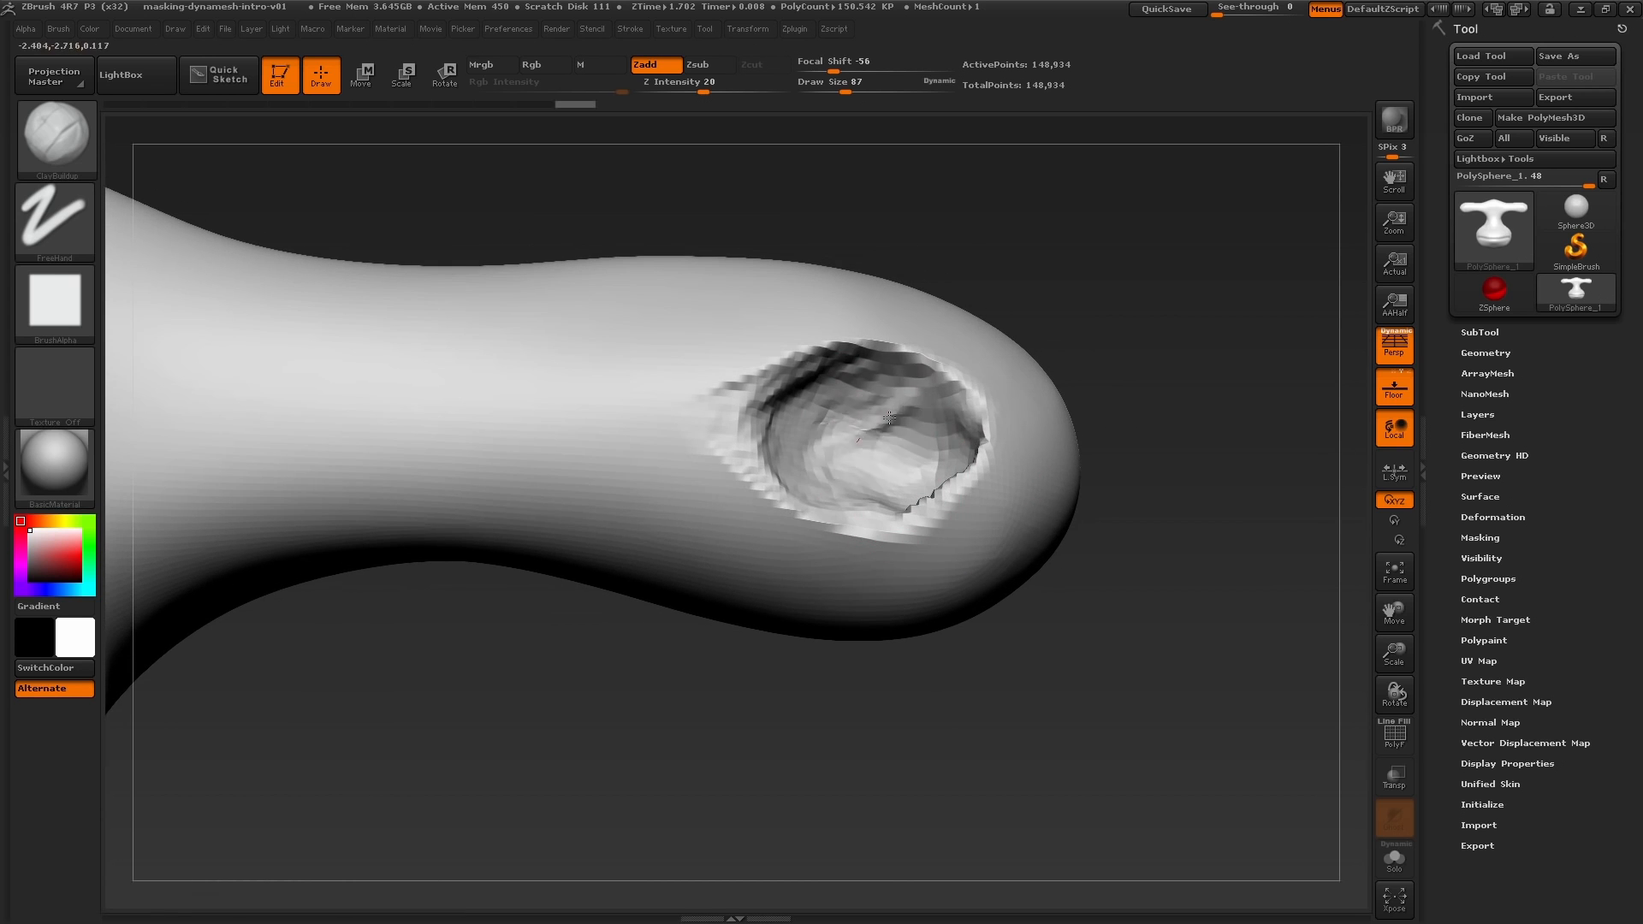
# Step: Build up the rounded form inside the eye socket and carve its inner corner deeper, then smooth the rim
pyautogui.moveTo(864, 436); pyautogui.dragTo(920, 471)
pyautogui.moveTo(907, 466); pyautogui.dragTo(890, 454, button='right')
pyautogui.keyDown('alt'); pyautogui.moveTo(796, 402); pyautogui.dragTo(741, 428); pyautogui.keyUp('alt')
pyautogui.moveTo(741, 428)
pyautogui.mouseDown(button='right')
pyautogui.moveTo(762, 441)
pyautogui.moveTo(759, 422)
pyautogui.mouseUp(button='right')
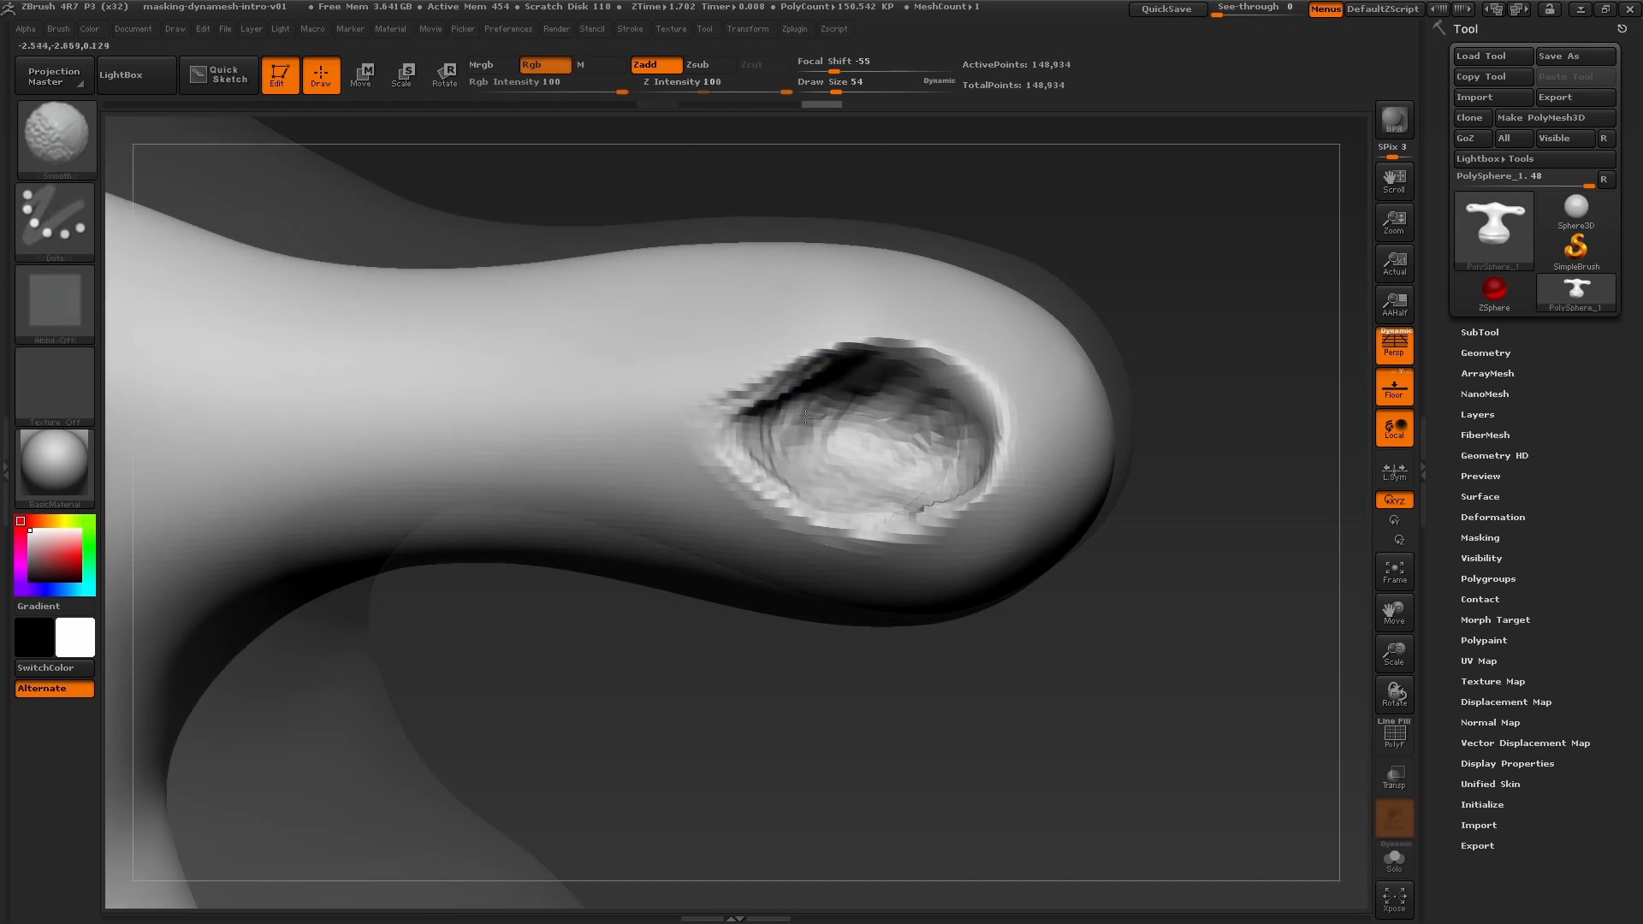
# Step: Cut a crease around the eye socket's edge with the Dam_Standard brush at draw size 56
pyautogui.press('b')
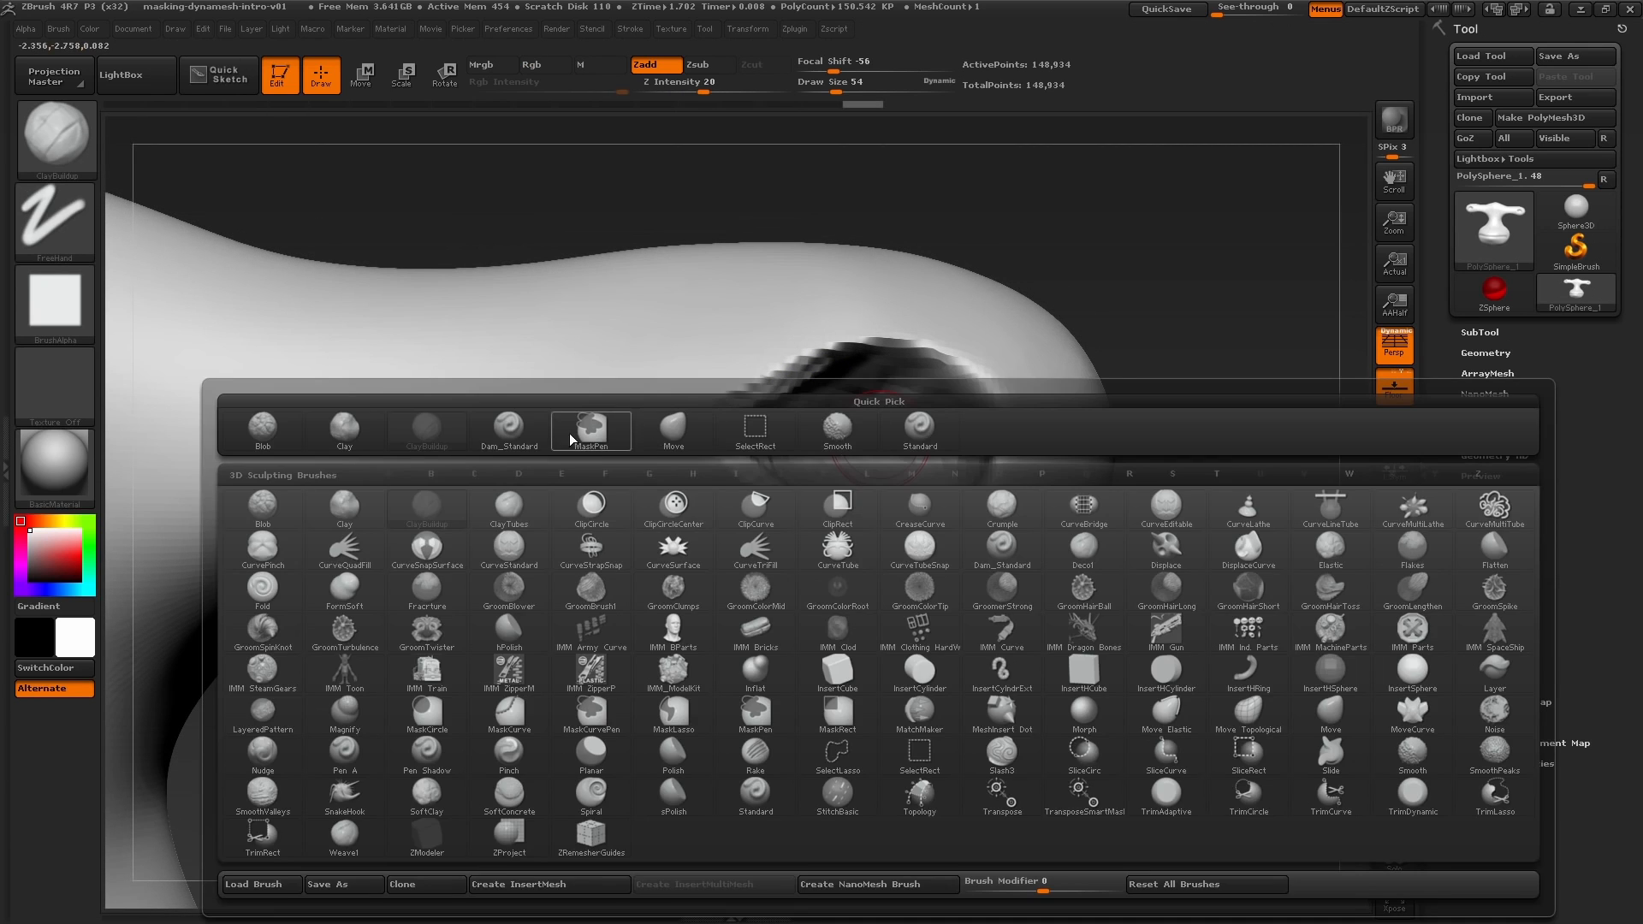
pyautogui.press('d')
pyautogui.press('s')
pyautogui.press(']')
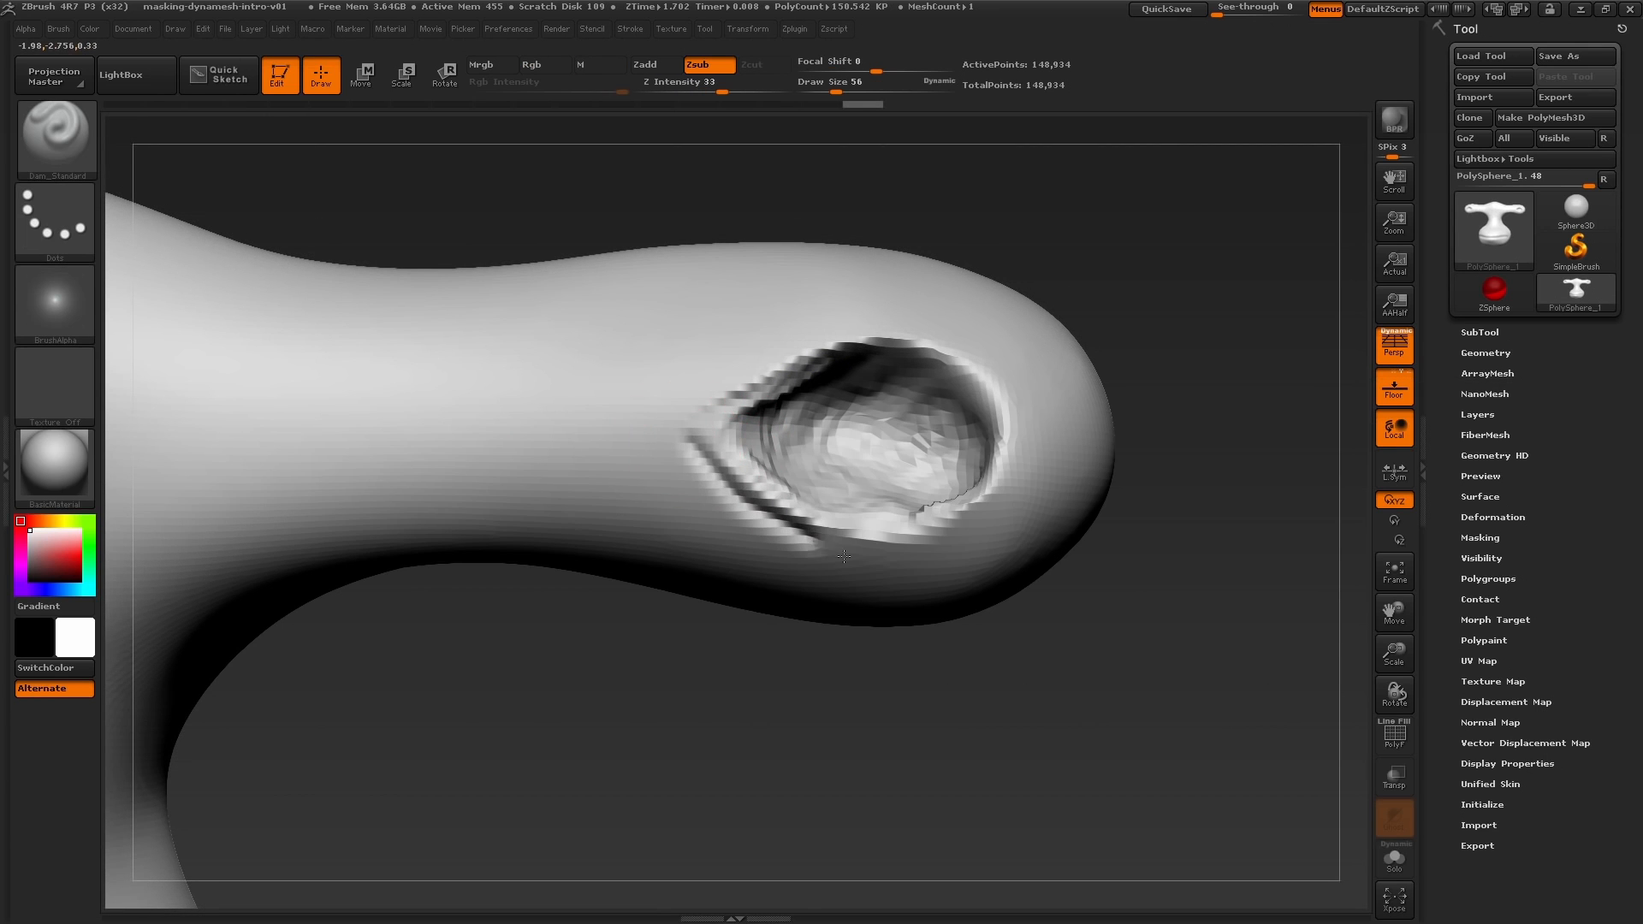
pyautogui.moveTo(843, 557); pyautogui.dragTo(1037, 500)
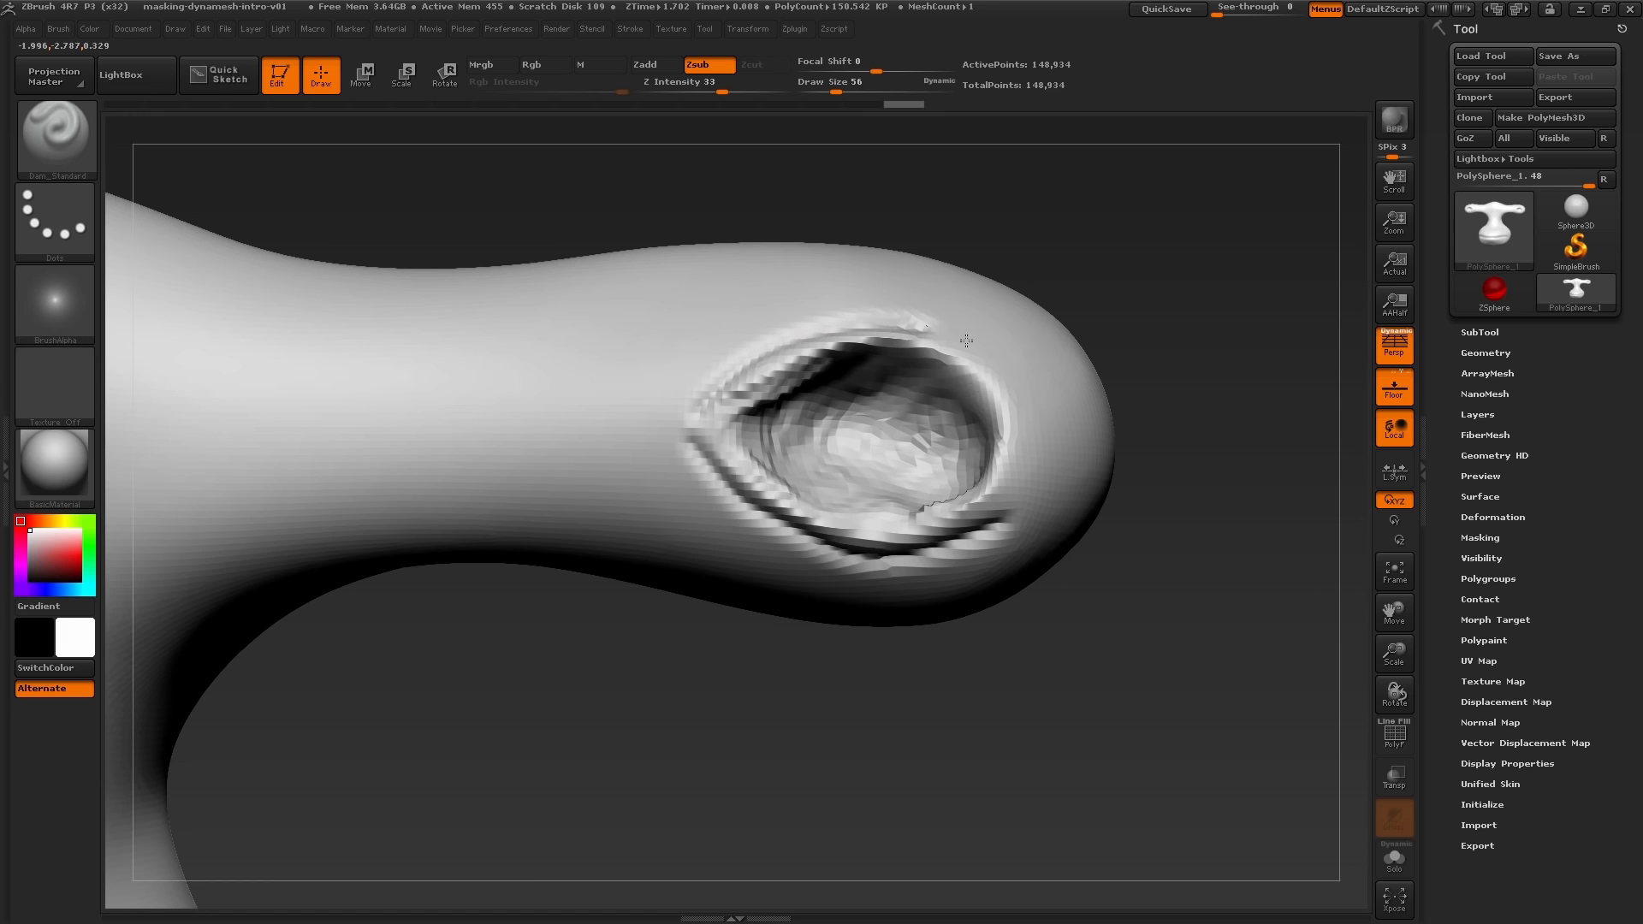
# Step: Refine and smooth the upper edge of the eye socket at an adjusted brush size
pyautogui.moveTo(921, 404)
pyautogui.mouseDown(button='right')
pyautogui.moveTo(848, 419)
pyautogui.moveTo(774, 369)
pyautogui.mouseUp(button='right')
pyautogui.press('s')
pyautogui.moveTo(775, 369); pyautogui.dragTo(796, 370)
pyautogui.keyDown('shift'); pyautogui.moveTo(796, 370); pyautogui.dragTo(821, 386); pyautogui.keyUp('shift')
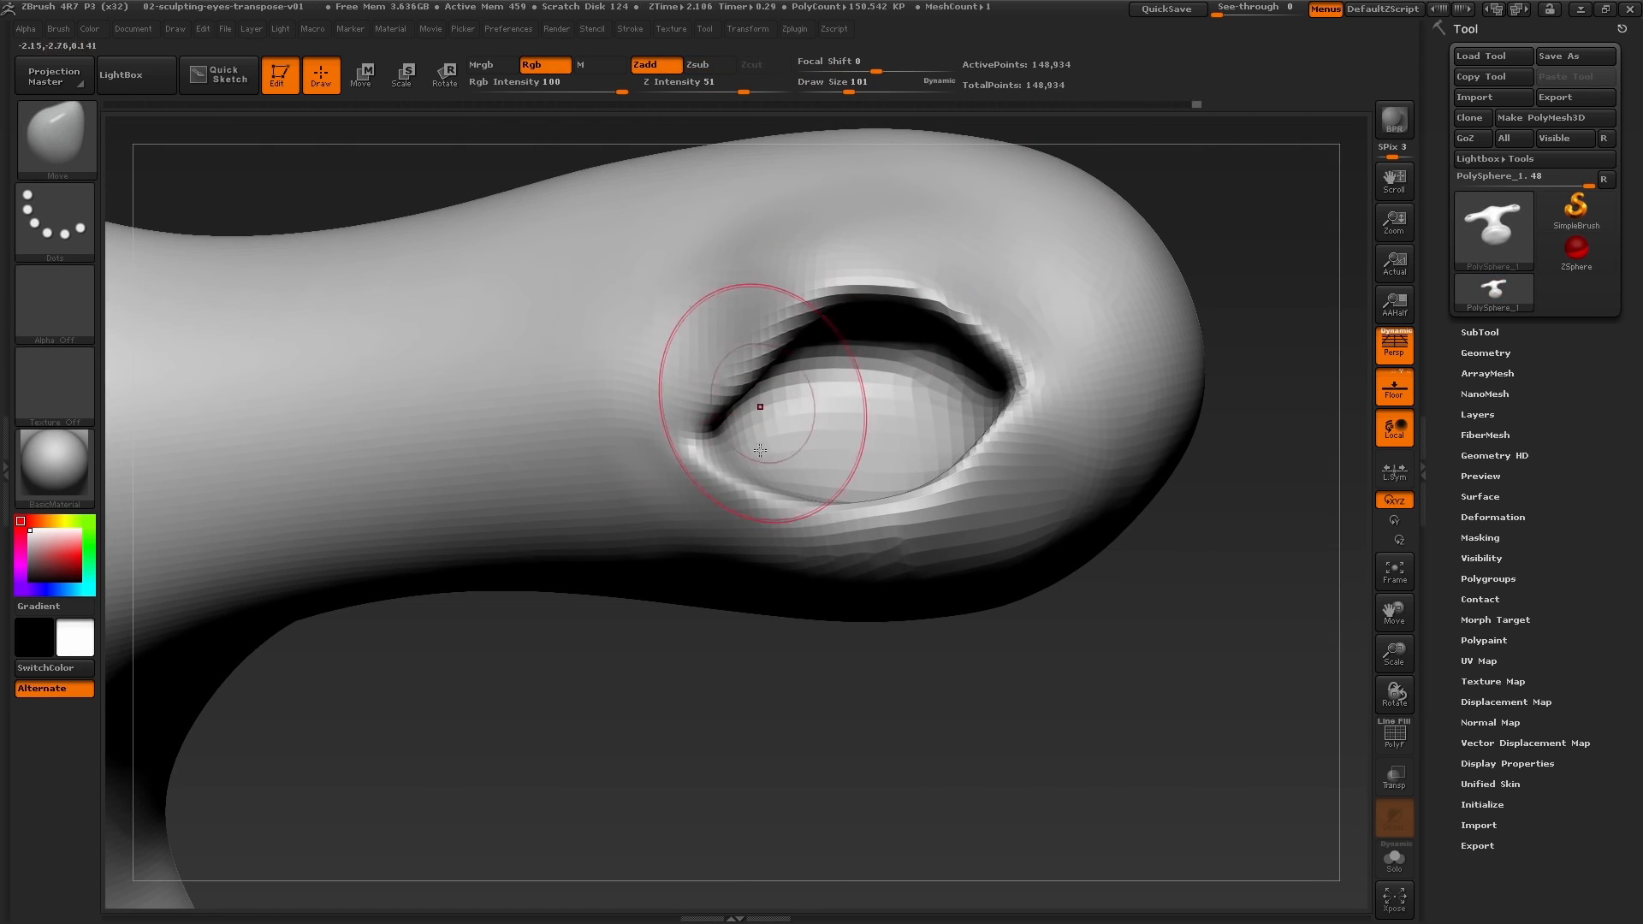
# Step: Reshape the lower eyelid near its inner corner and the eye's outer corner with the Move brush
pyautogui.moveTo(762, 480); pyautogui.dragTo(764, 465)
pyautogui.press('s')
pyautogui.click(762, 477)
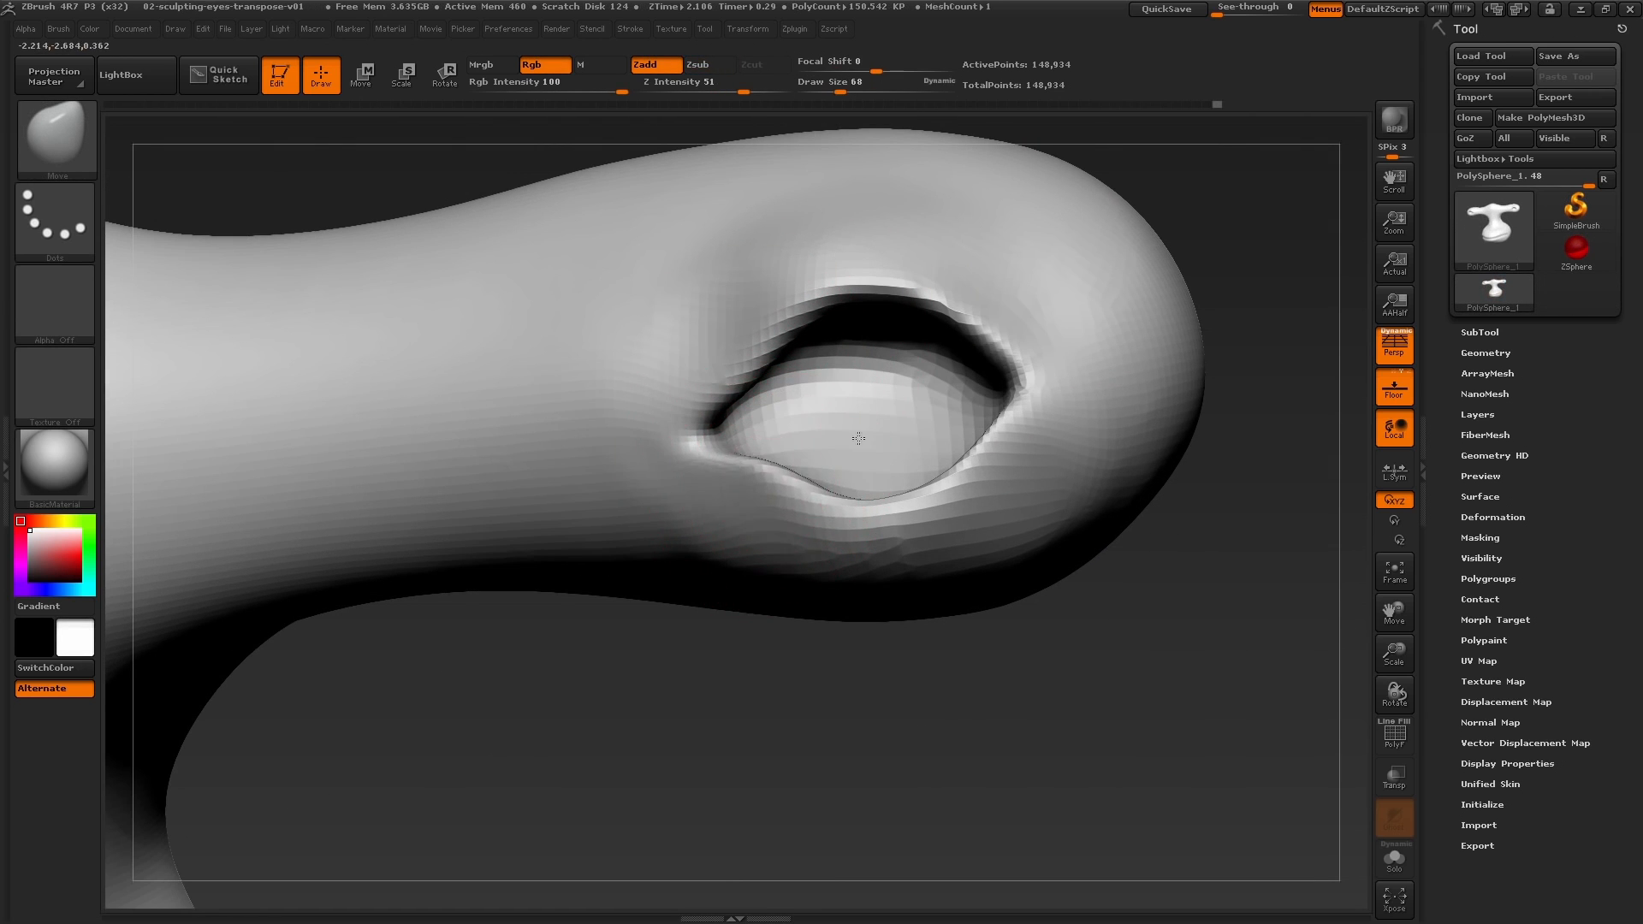
pyautogui.moveTo(1007, 414); pyautogui.dragTo(989, 401)
pyautogui.moveTo(999, 343); pyautogui.dragTo(987, 344)
# Step: Adjust the eyelid and eye socket profile from several side angles, using the Move brush at varying draw sizes
pyautogui.moveTo(993, 344)
pyautogui.mouseDown(button='right')
pyautogui.moveTo(954, 347)
pyautogui.moveTo(980, 284)
pyautogui.moveTo(950, 321)
pyautogui.moveTo(918, 497)
pyautogui.moveTo(935, 492)
pyautogui.moveTo(712, 558)
pyautogui.moveTo(690, 545)
pyautogui.moveTo(699, 496)
pyautogui.mouseUp(button='right')
pyautogui.press('s')
pyautogui.click(1022, 352)
pyautogui.press('s')
pyautogui.click(993, 284)
pyautogui.press('s')
pyautogui.click(938, 492)
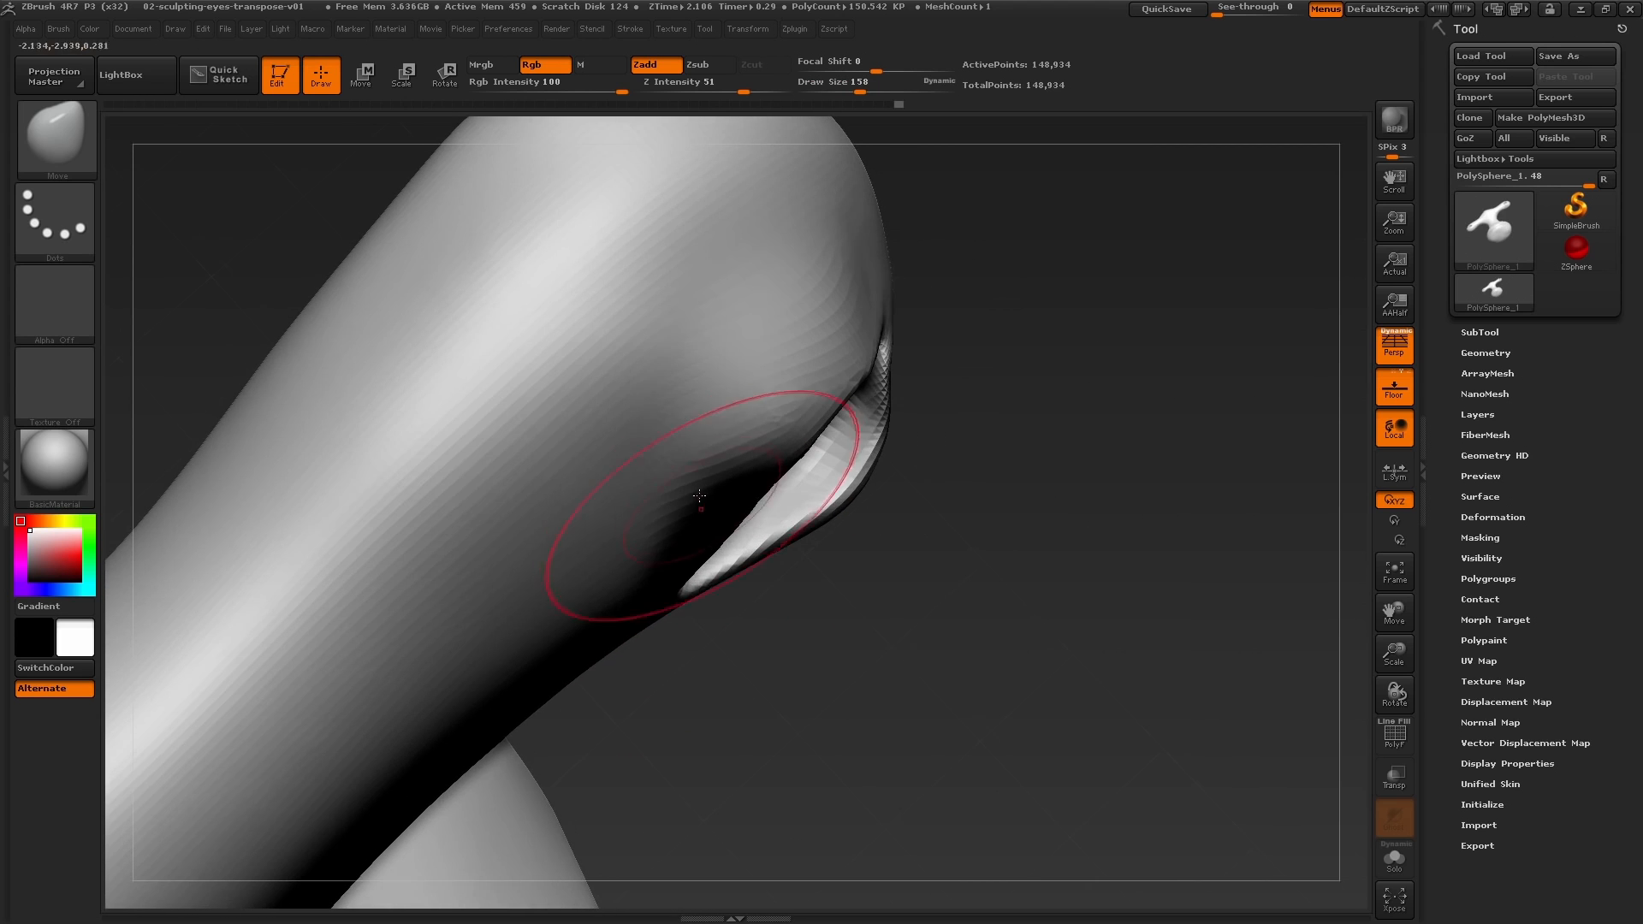
pyautogui.press('s')
pyautogui.click(696, 497)
pyautogui.moveTo(728, 507); pyautogui.dragTo(750, 524)
pyautogui.moveTo(750, 524)
pyautogui.mouseDown(button='right')
pyautogui.moveTo(707, 501)
pyautogui.moveTo(727, 548)
pyautogui.mouseUp(button='right')
pyautogui.keyDown('alt'); pyautogui.moveTo(697, 728); pyautogui.dragTo(704, 516, button='right'); pyautogui.keyUp('alt')
# Step: Smooth the surface around the inner corner of the eye where it meets the stalk
pyautogui.keyDown('shift'); pyautogui.moveTo(522, 595); pyautogui.dragTo(532, 620); pyautogui.keyUp('shift')
pyautogui.moveTo(513, 629); pyautogui.dragTo(449, 612, button='right')
pyautogui.keyDown('shift'); pyautogui.moveTo(565, 625); pyautogui.dragTo(578, 600); pyautogui.keyUp('shift')
pyautogui.moveTo(736, 462); pyautogui.dragTo(665, 387, button='right')
pyautogui.moveTo(692, 535)
pyautogui.mouseDown(button='right')
pyautogui.moveTo(729, 566)
pyautogui.moveTo(693, 600)
pyautogui.moveTo(602, 611)
pyautogui.moveTo(720, 449)
pyautogui.moveTo(582, 492)
pyautogui.mouseUp(button='right')
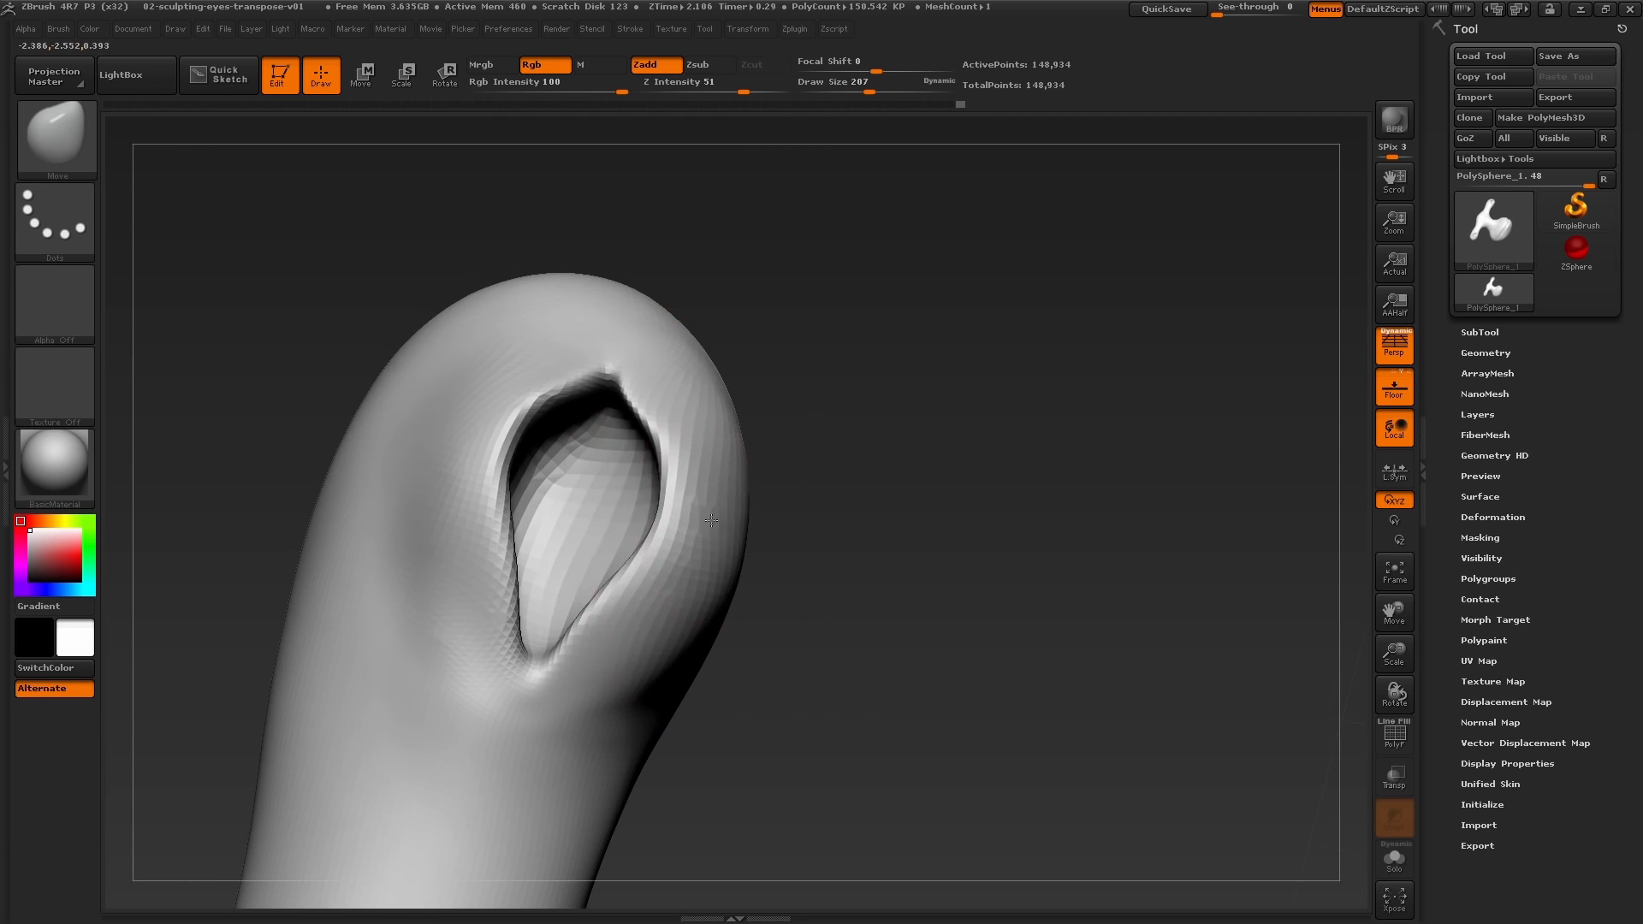
# Step: Shape the upper eyelid and brow over the eye opening with the Move brush at a reduced size
pyautogui.moveTo(565, 499); pyautogui.dragTo(550, 501)
pyautogui.moveTo(526, 499); pyautogui.dragTo(577, 499, button='right')
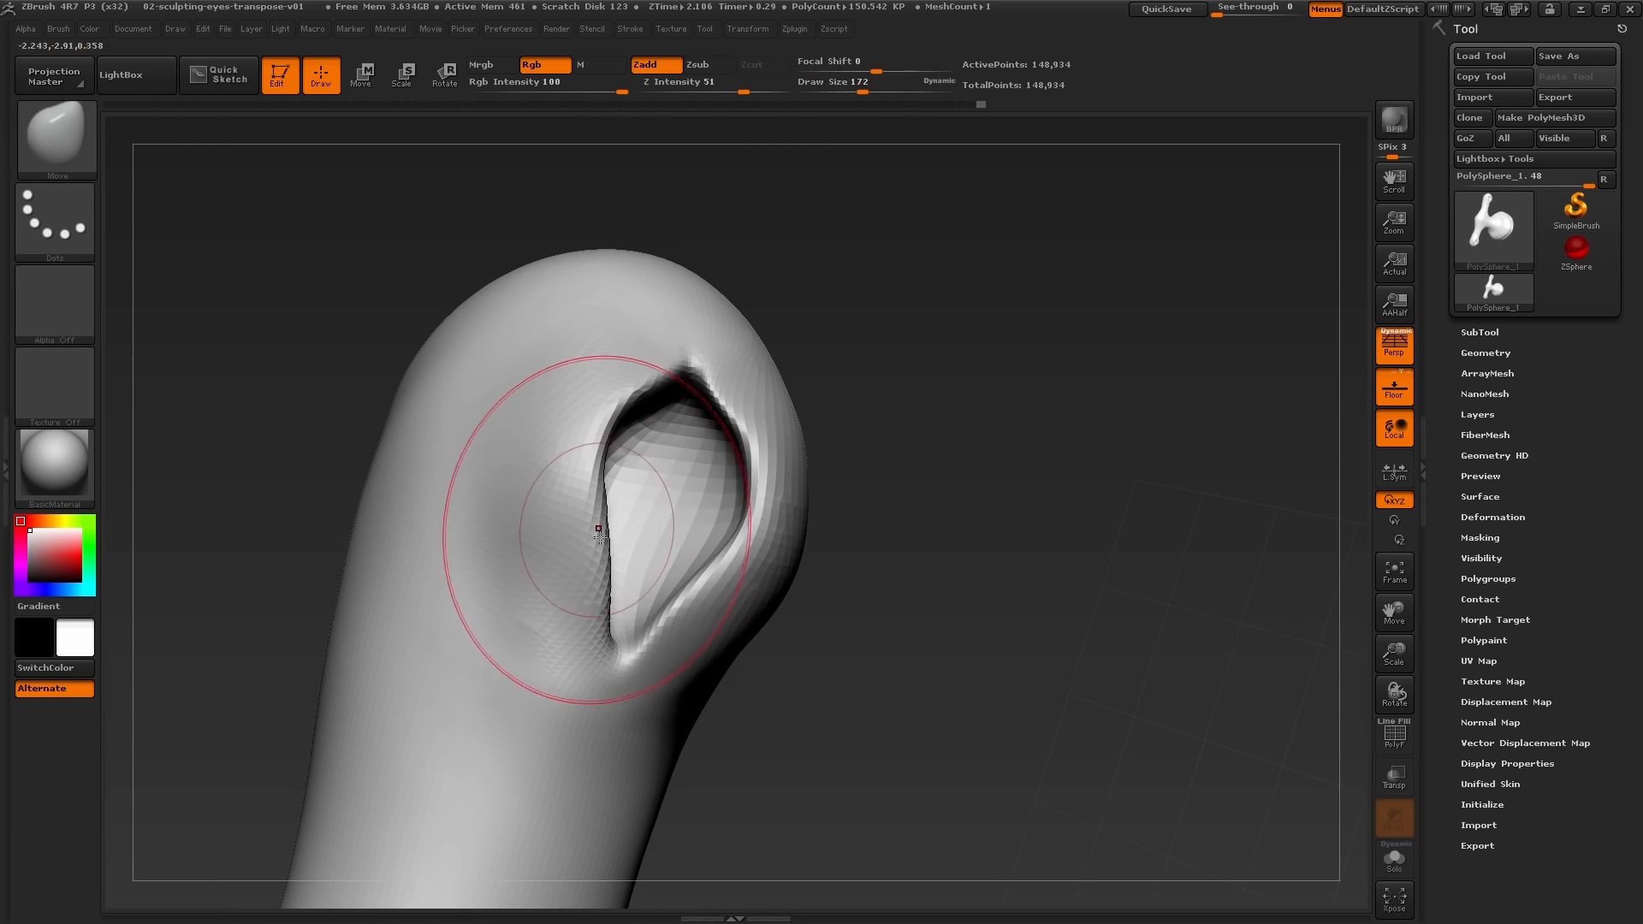
pyautogui.press('[')
pyautogui.moveTo(597, 540); pyautogui.dragTo(593, 543)
pyautogui.moveTo(593, 543); pyautogui.dragTo(617, 488, button='right')
pyautogui.moveTo(576, 447); pyautogui.dragTo(599, 438)
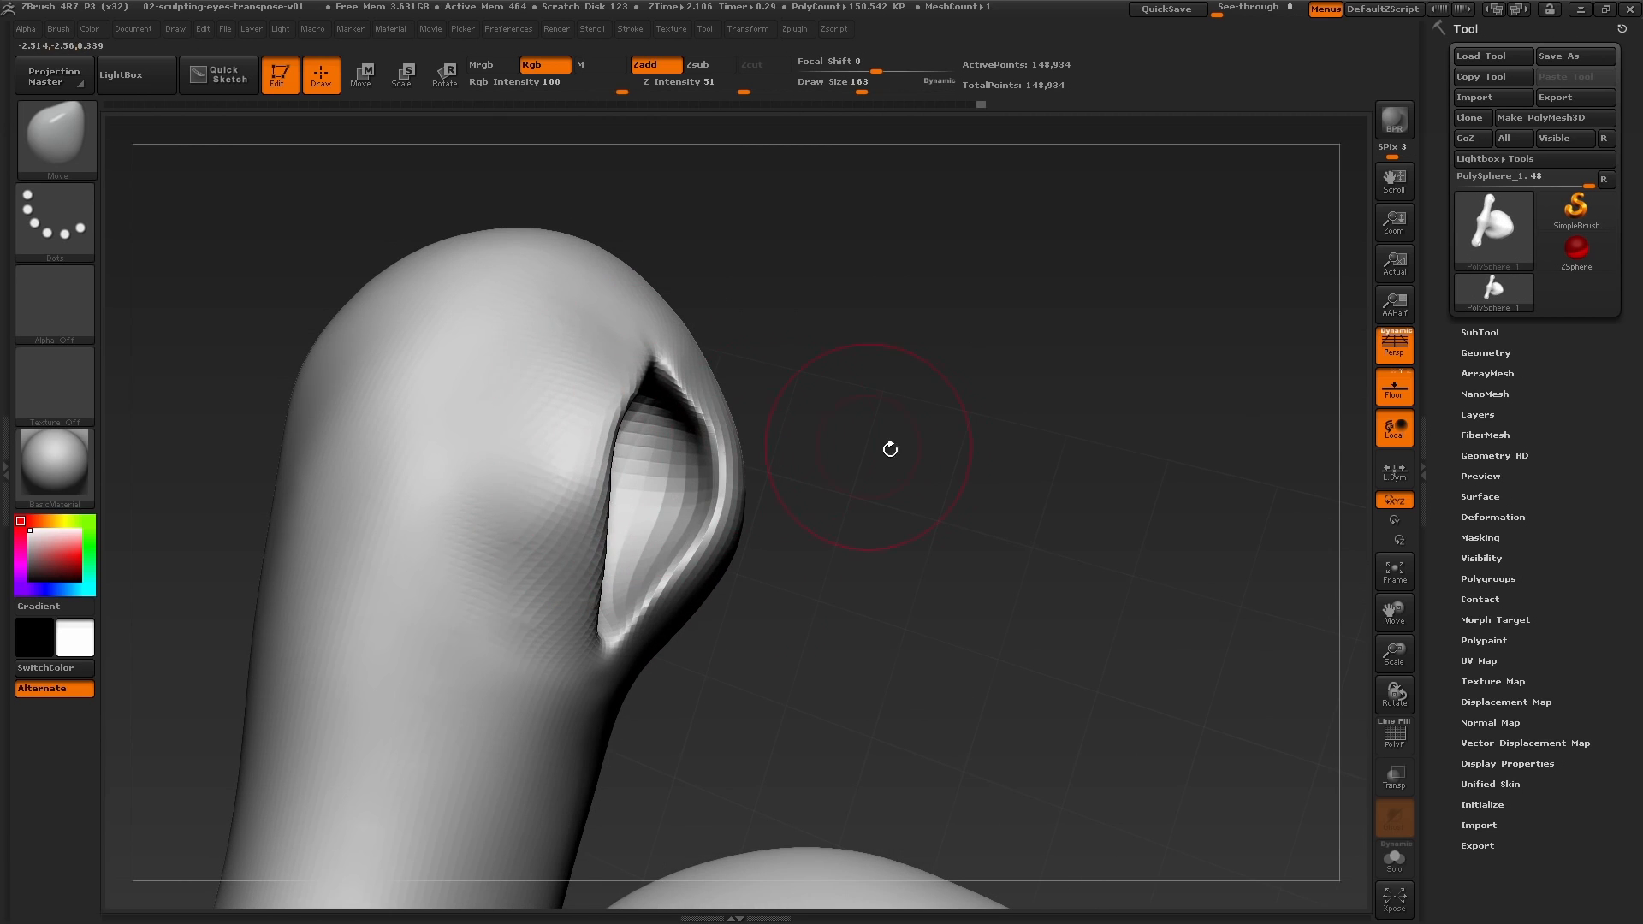
# Step: Rename the head's subtool as sharkboy
pyautogui.moveTo(888, 451)
pyautogui.mouseDown(button='right')
pyautogui.moveTo(905, 396)
pyautogui.moveTo(847, 316)
pyautogui.moveTo(907, 372)
pyautogui.moveTo(845, 473)
pyautogui.moveTo(829, 557)
pyautogui.moveTo(1082, 517)
pyautogui.moveTo(1285, 438)
pyautogui.mouseUp(button='right')
pyautogui.click(1481, 333)
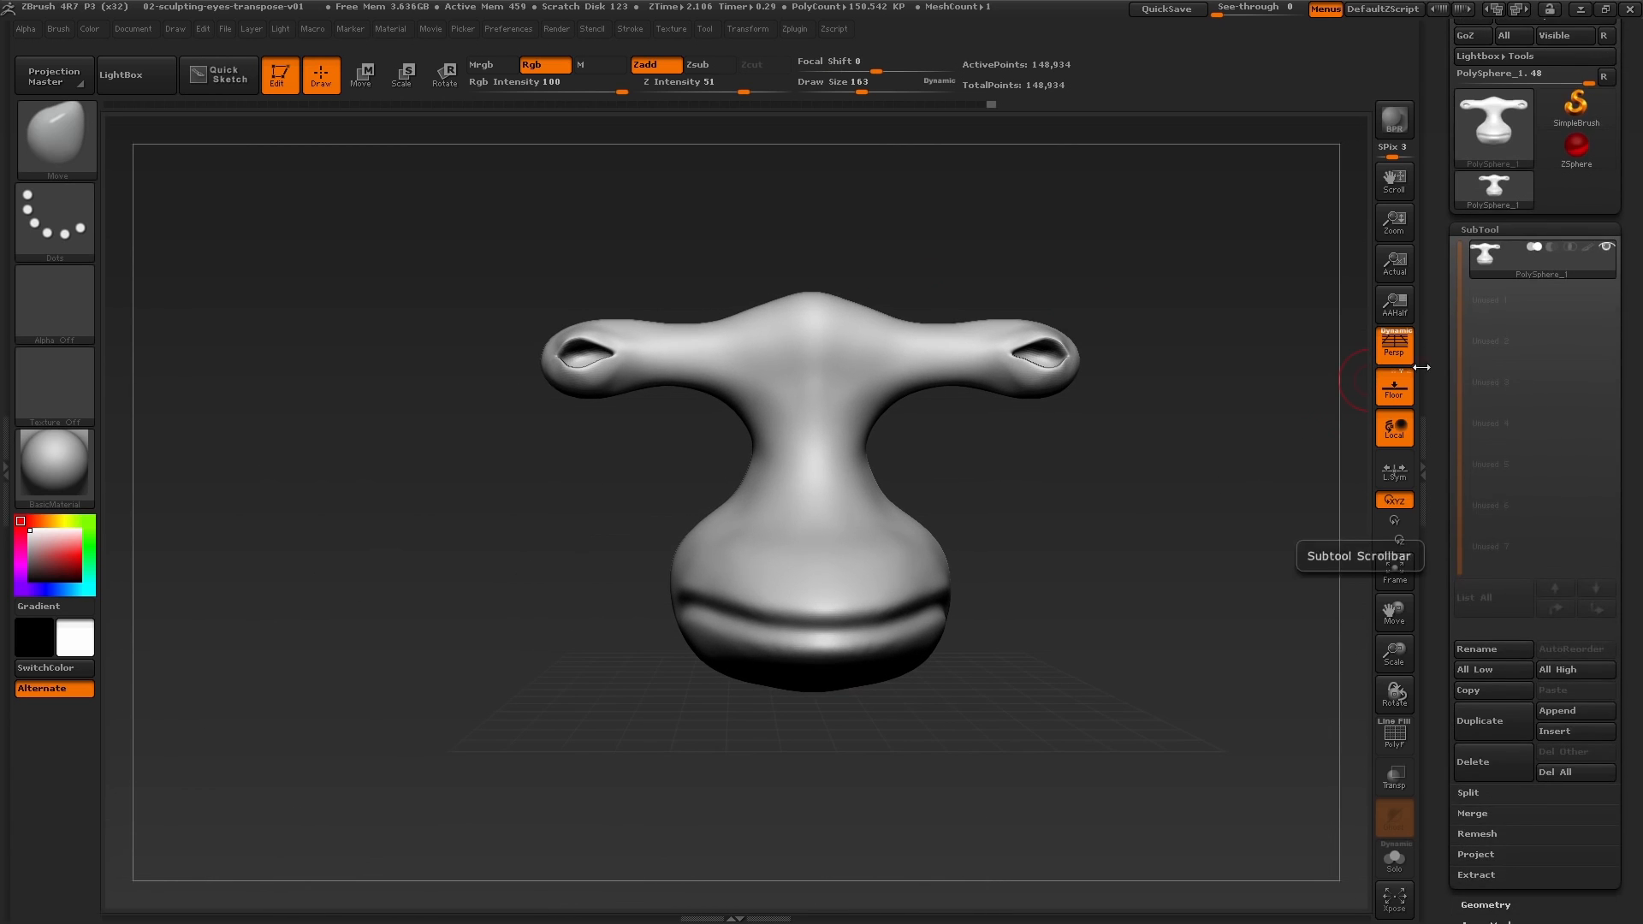
pyautogui.moveTo(1437, 388); pyautogui.dragTo(1438, 499)
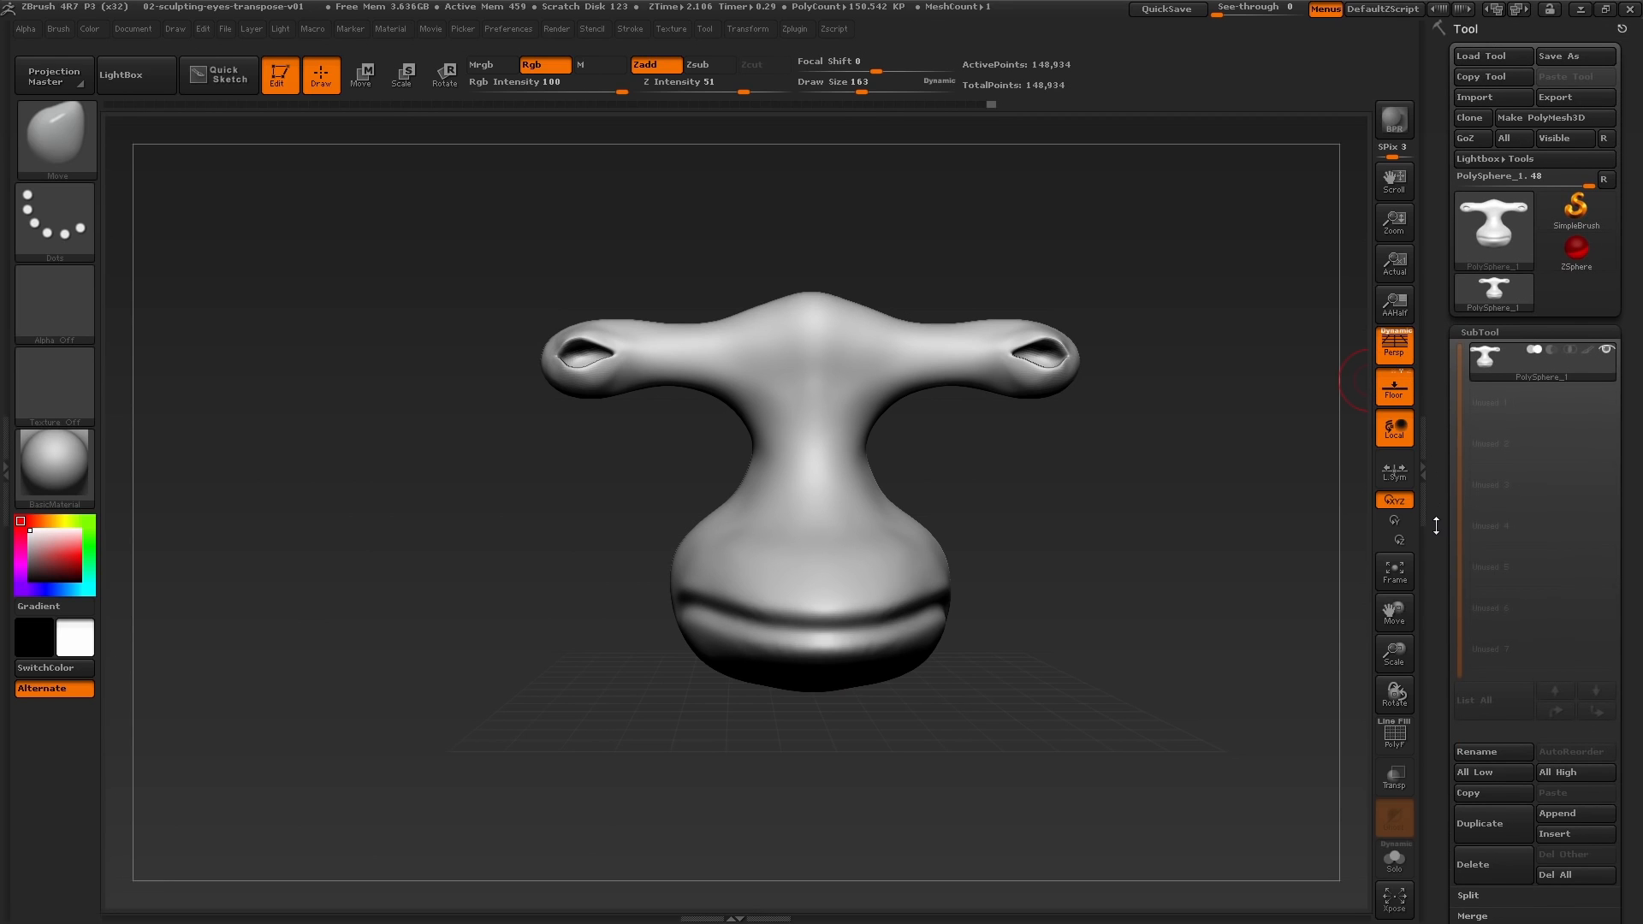
pyautogui.moveTo(1484, 361)
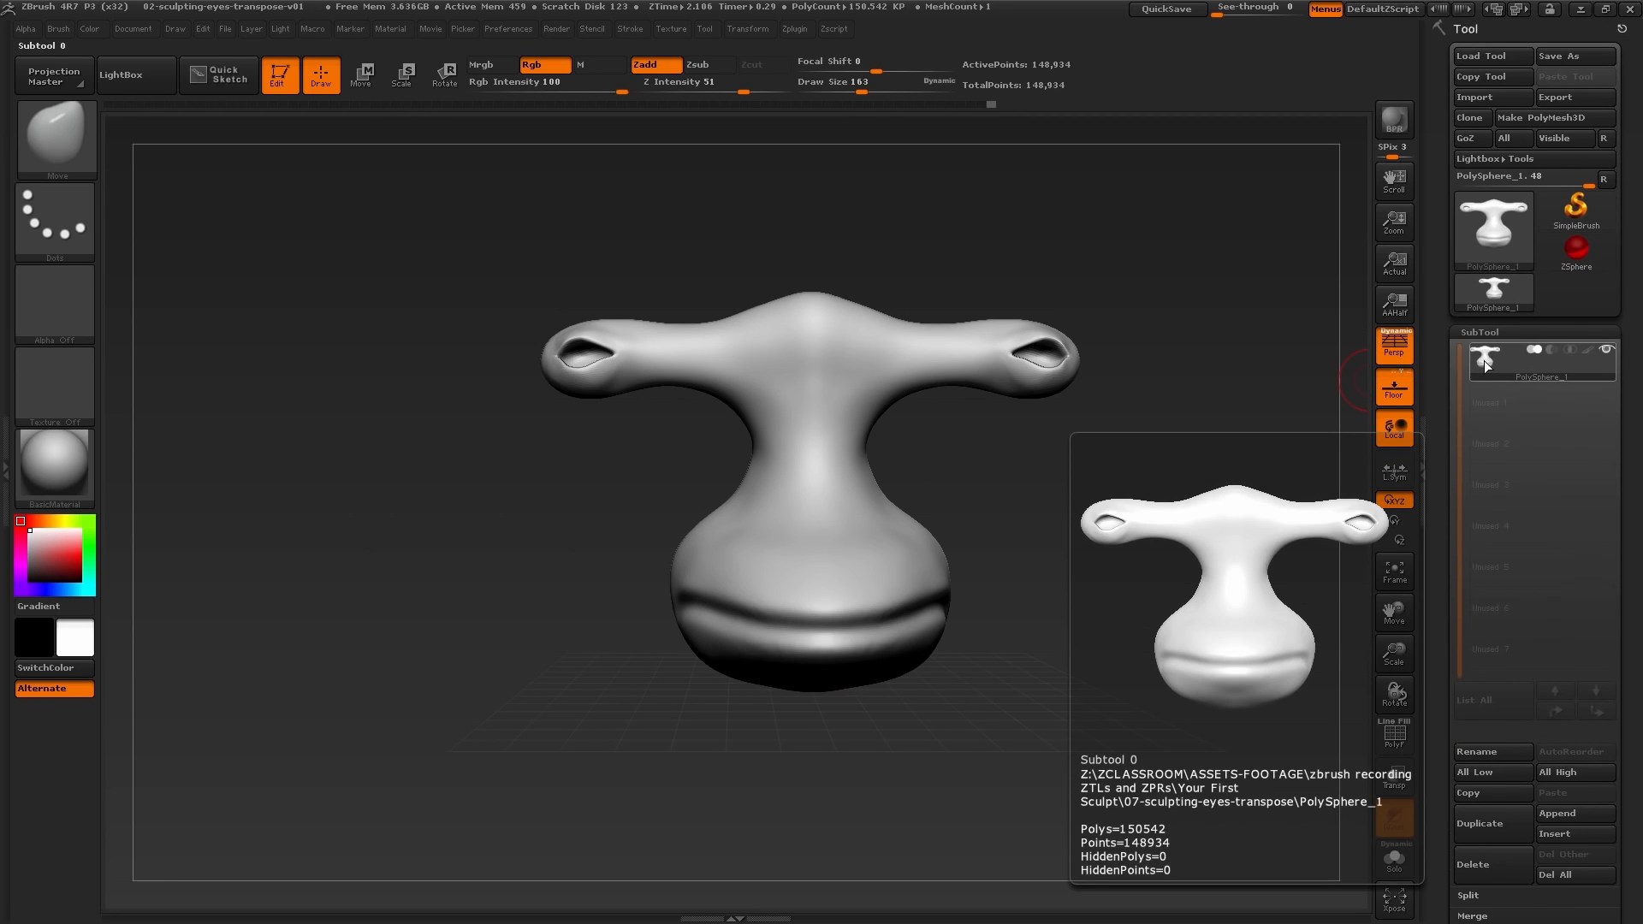
pyautogui.click(1482, 753)
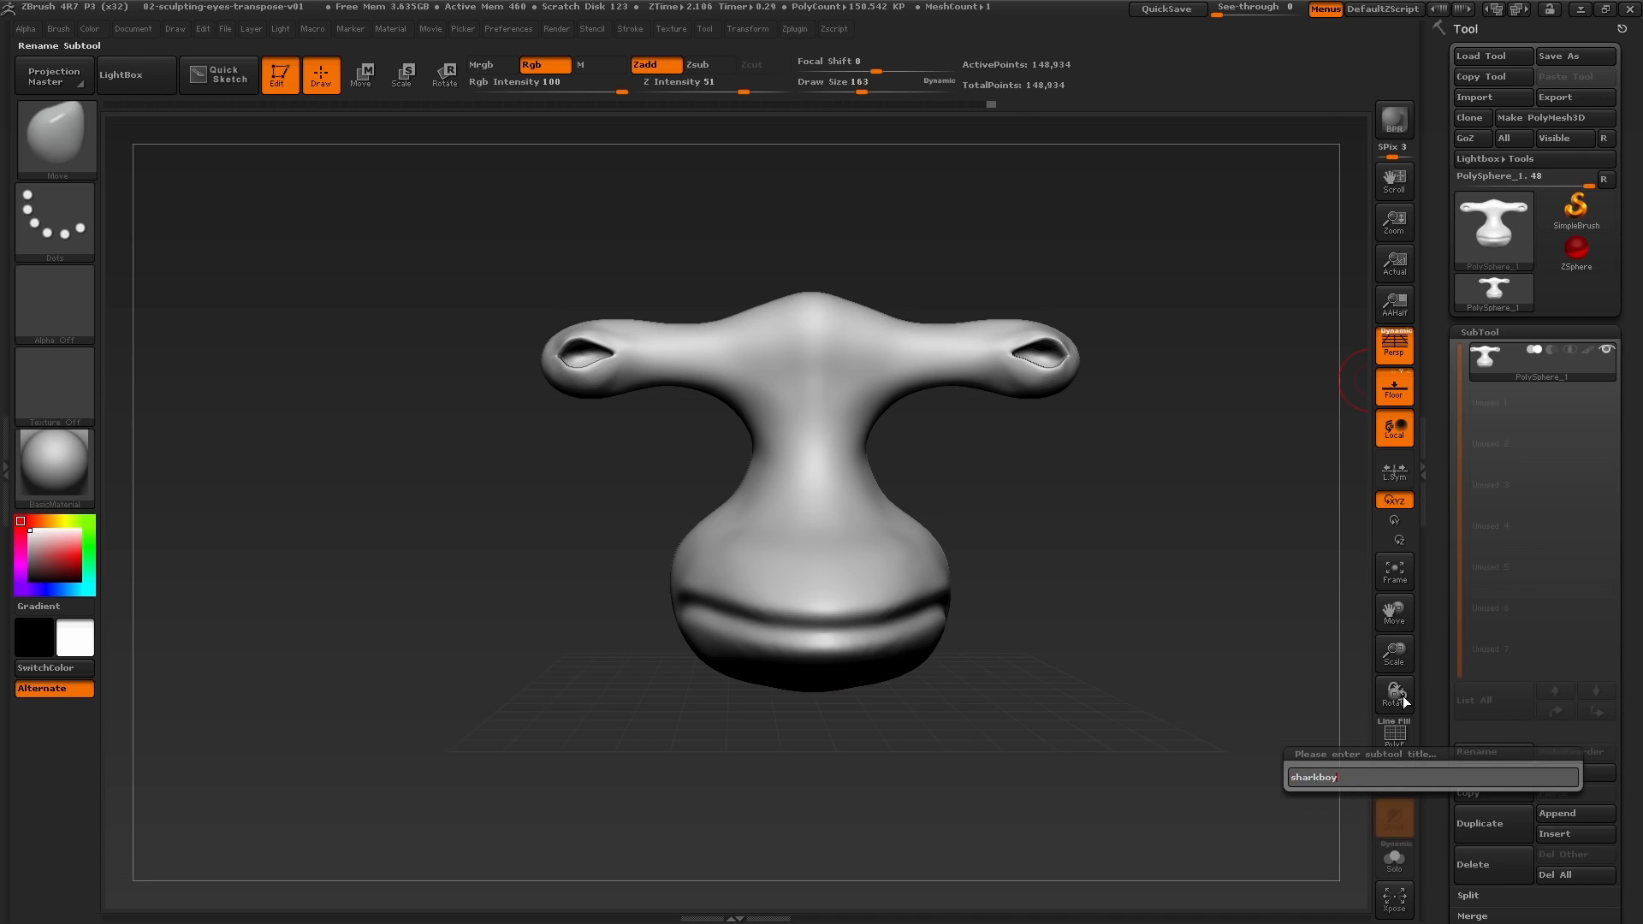
pyautogui.press('Return')
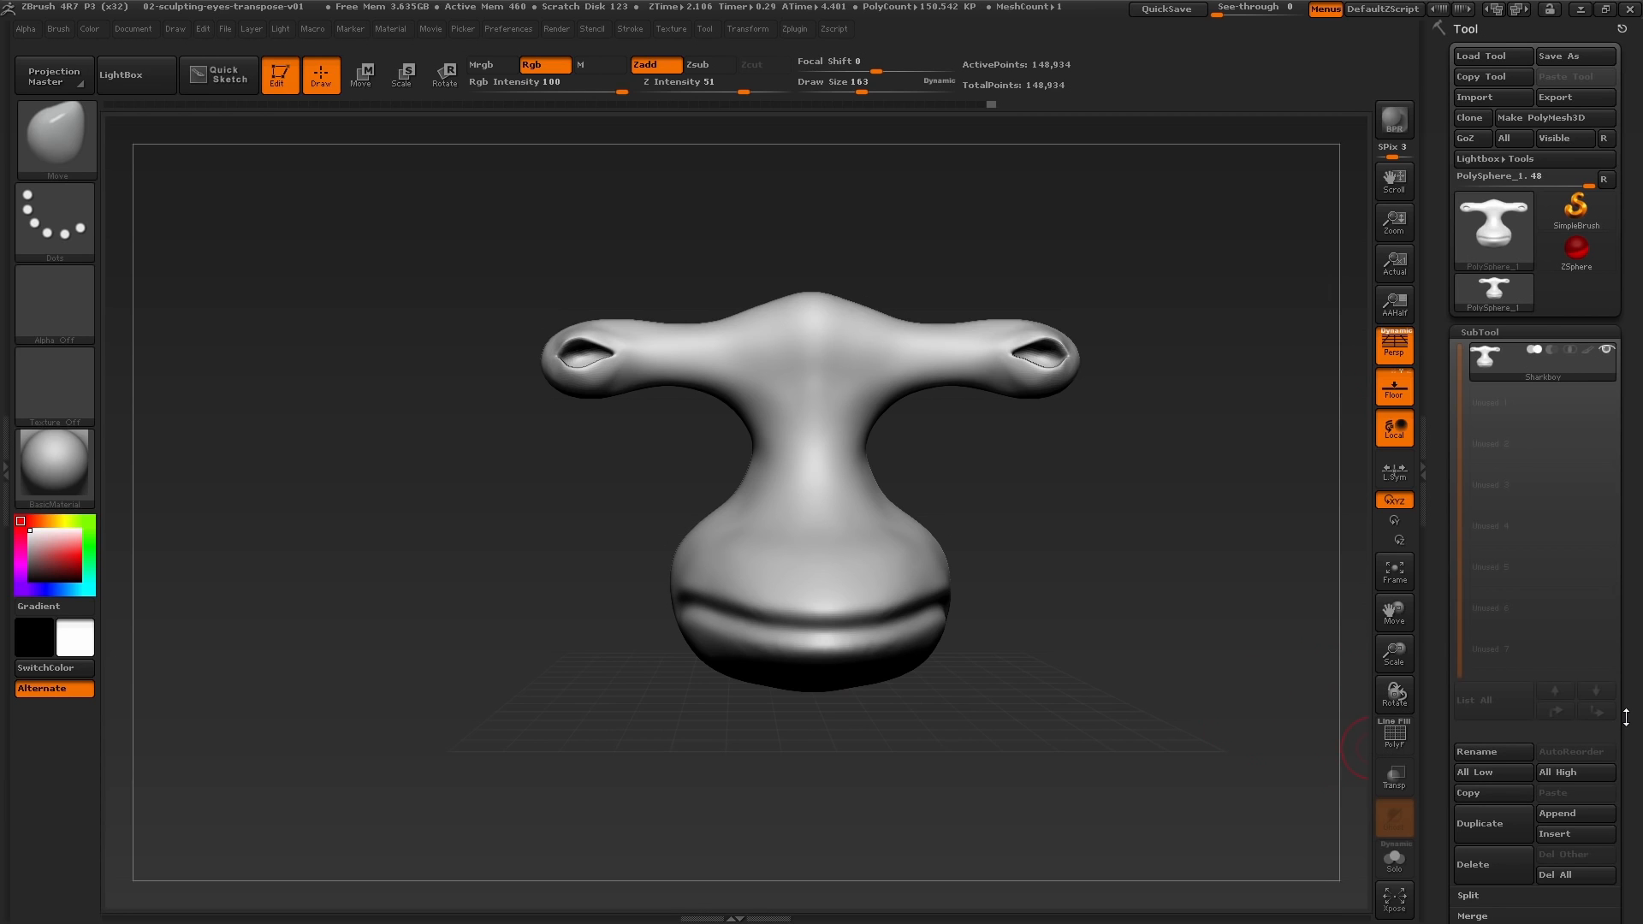
# Step: Append a Sphere3D mesh as a new subtool of the head
pyautogui.moveTo(1626, 717); pyautogui.dragTo(1630, 644)
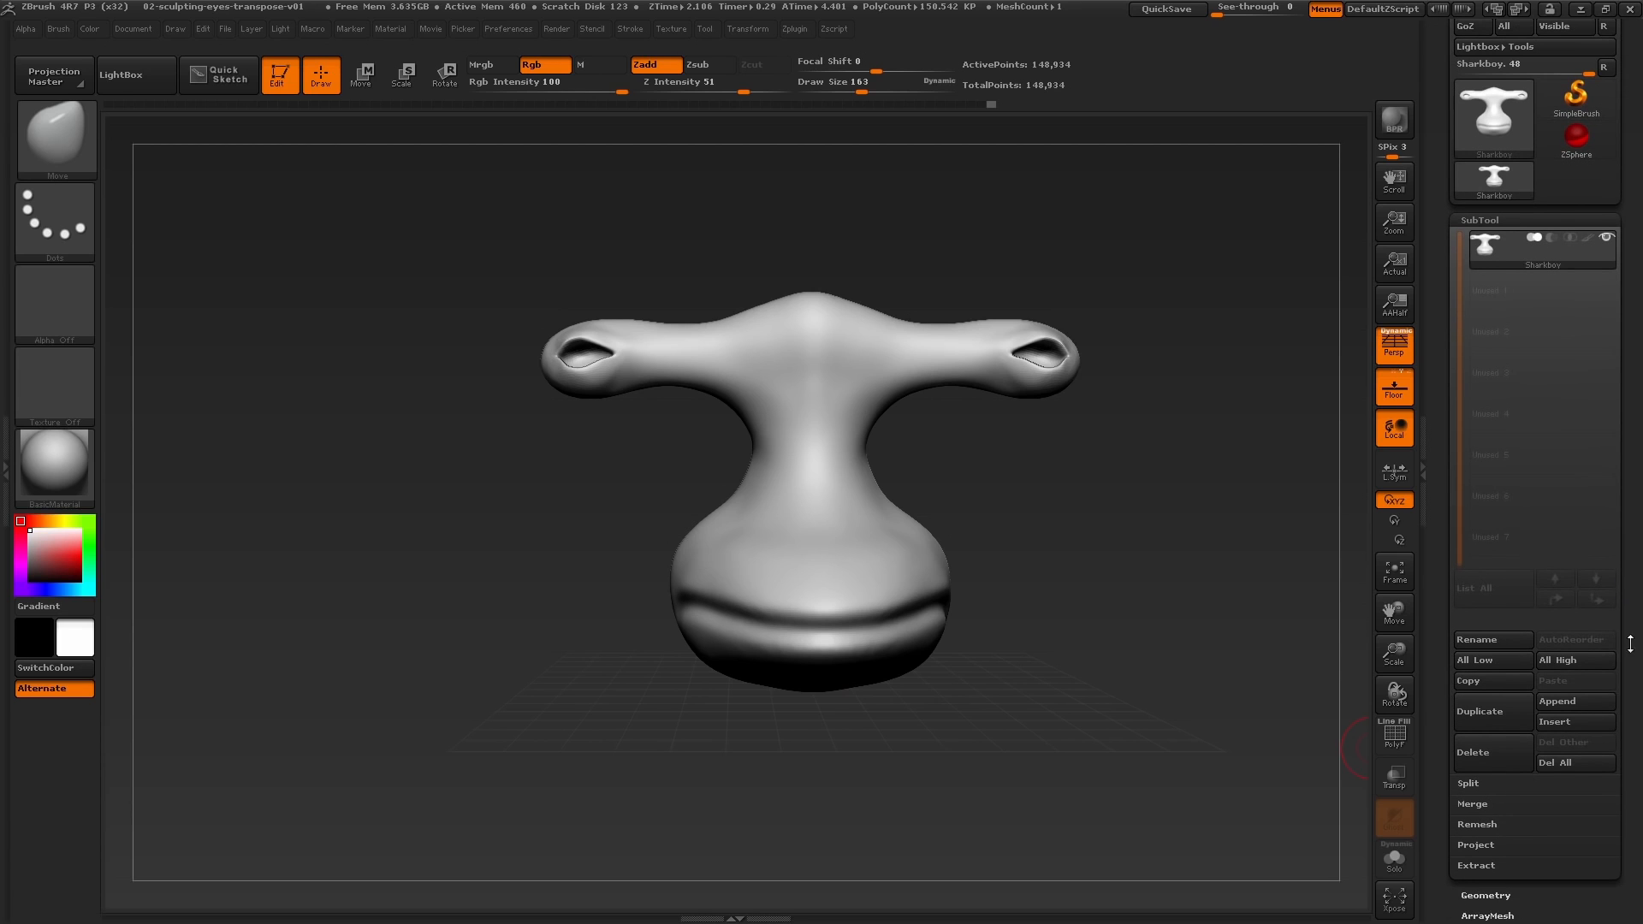
pyautogui.click(1578, 701)
pyautogui.moveTo(1288, 584)
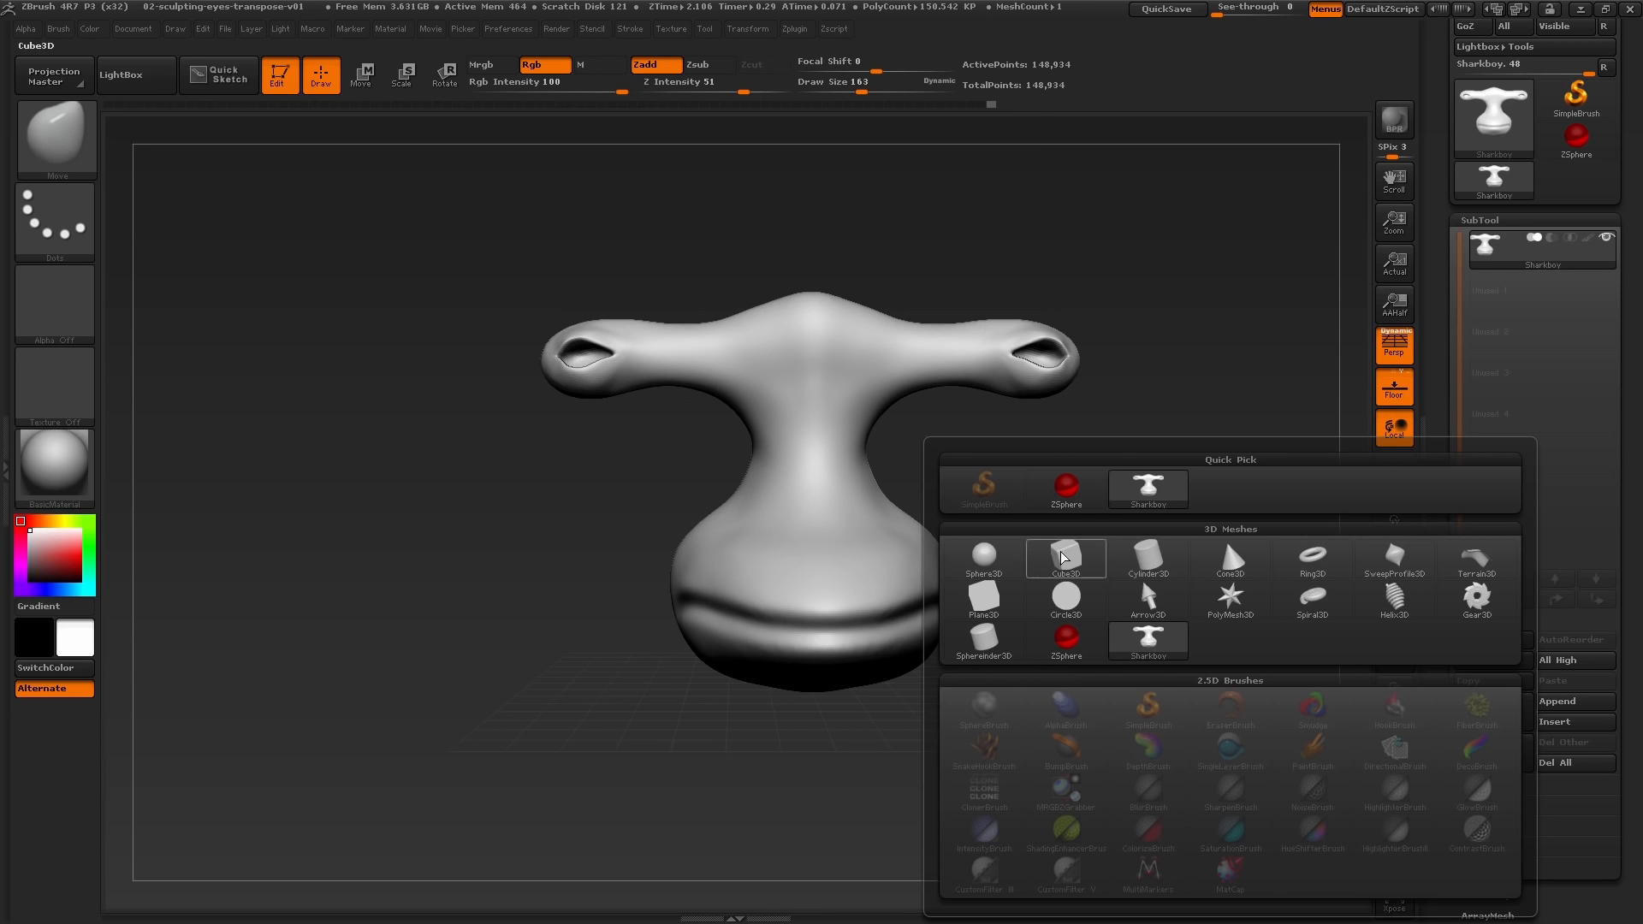
pyautogui.moveTo(999, 563)
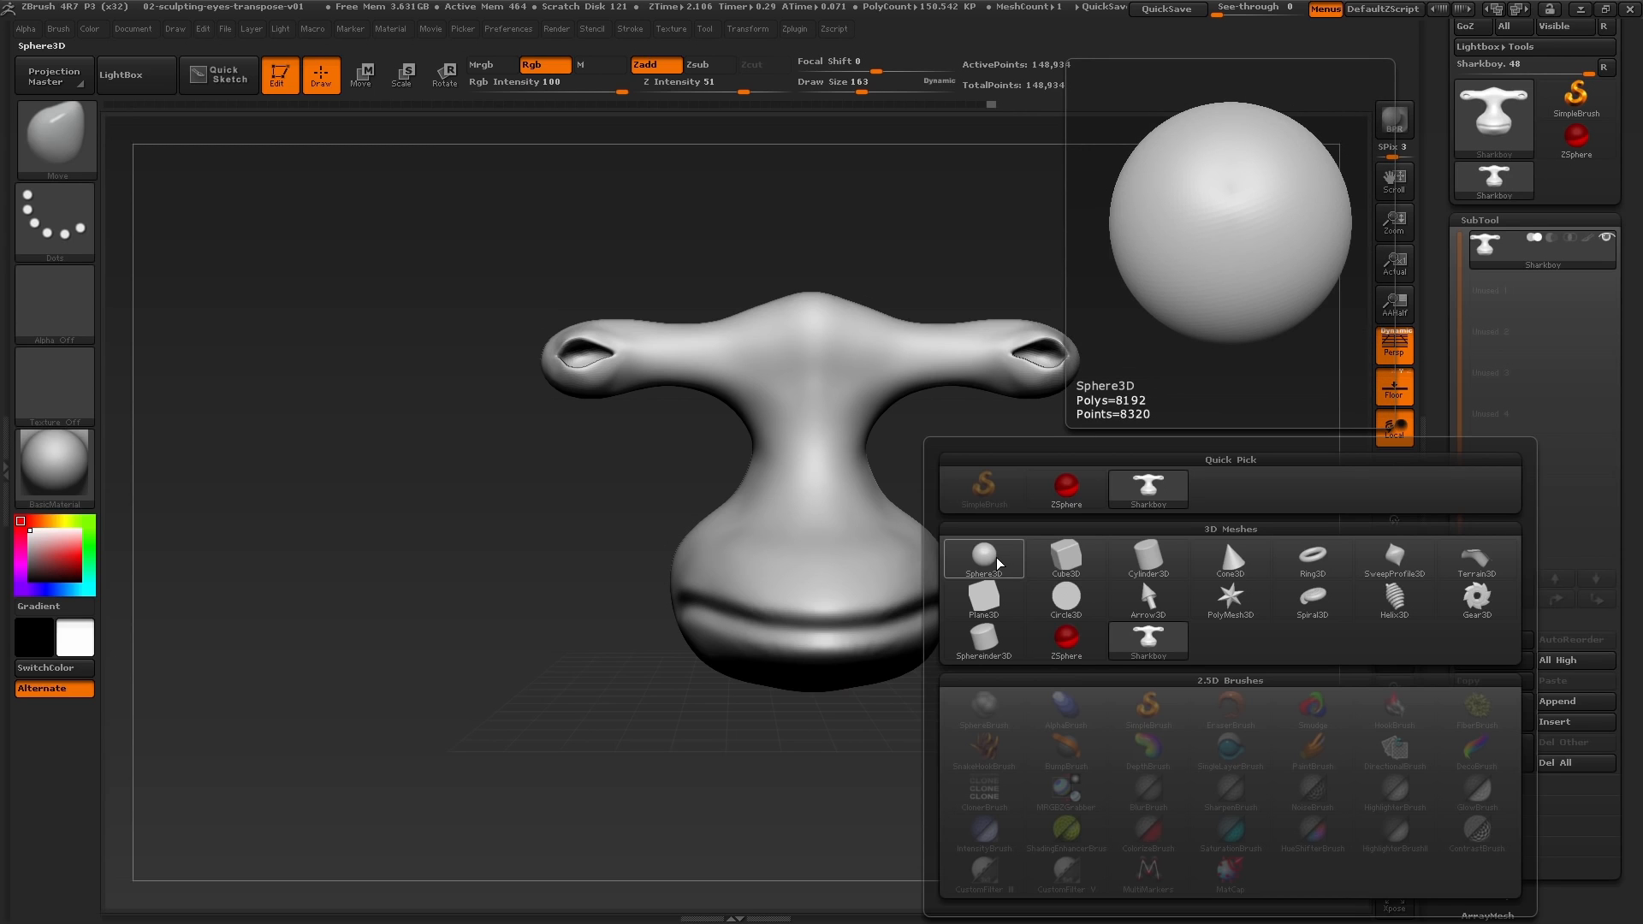
pyautogui.click(999, 563)
pyautogui.moveTo(1167, 576); pyautogui.dragTo(1272, 383)
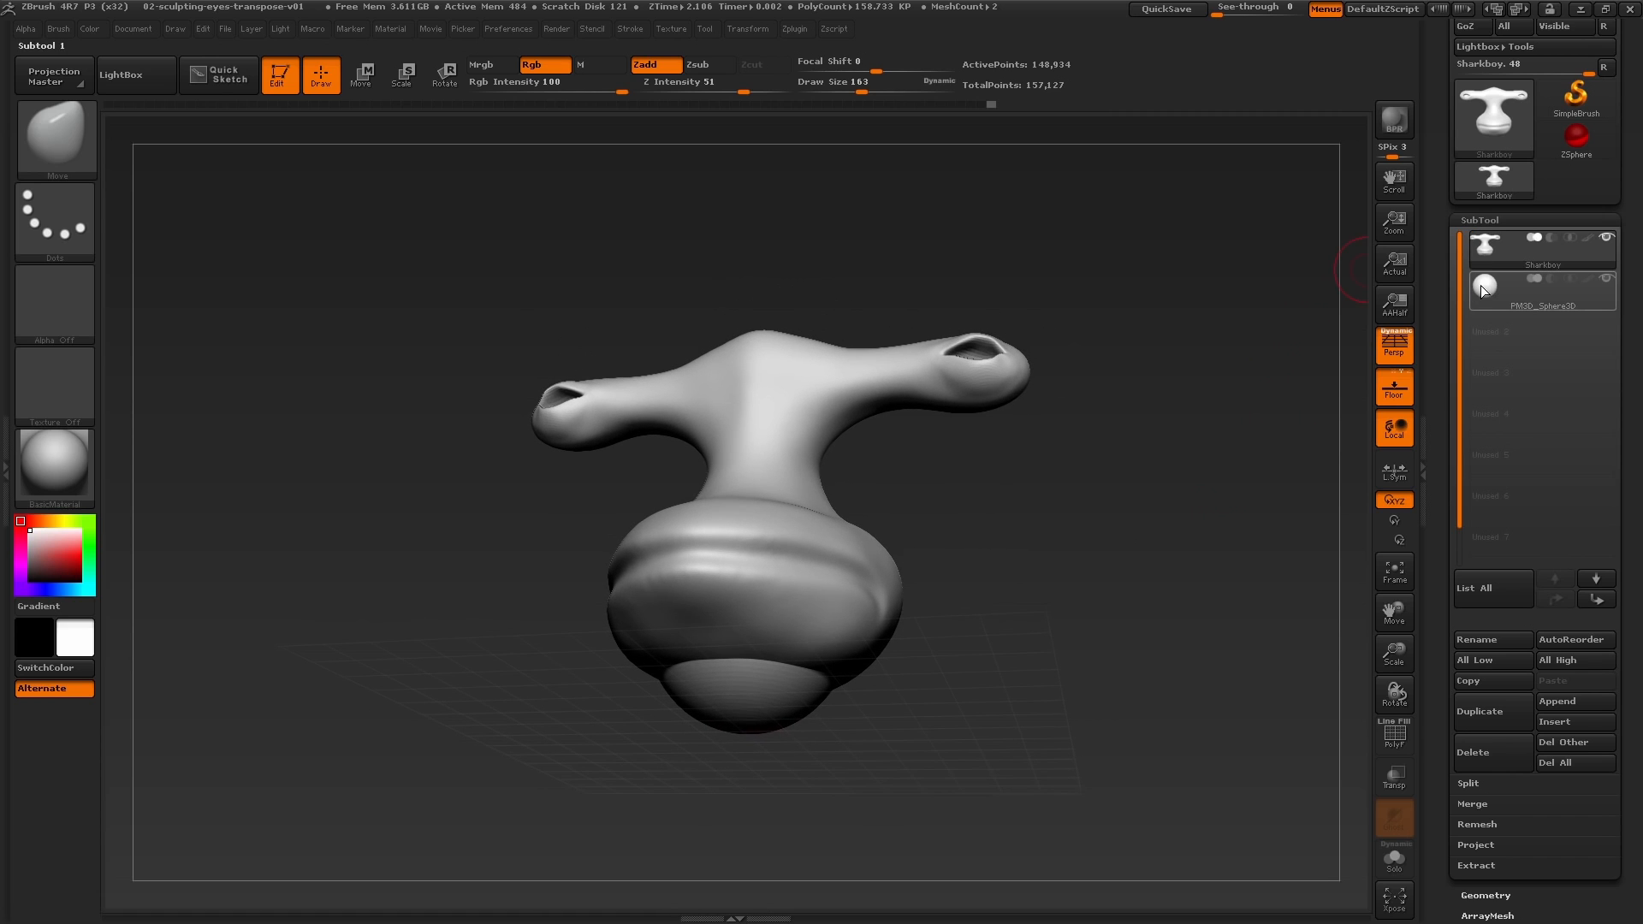
# Step: Select the appended sphere subtool and rename it as eyes
pyautogui.moveTo(1486, 286)
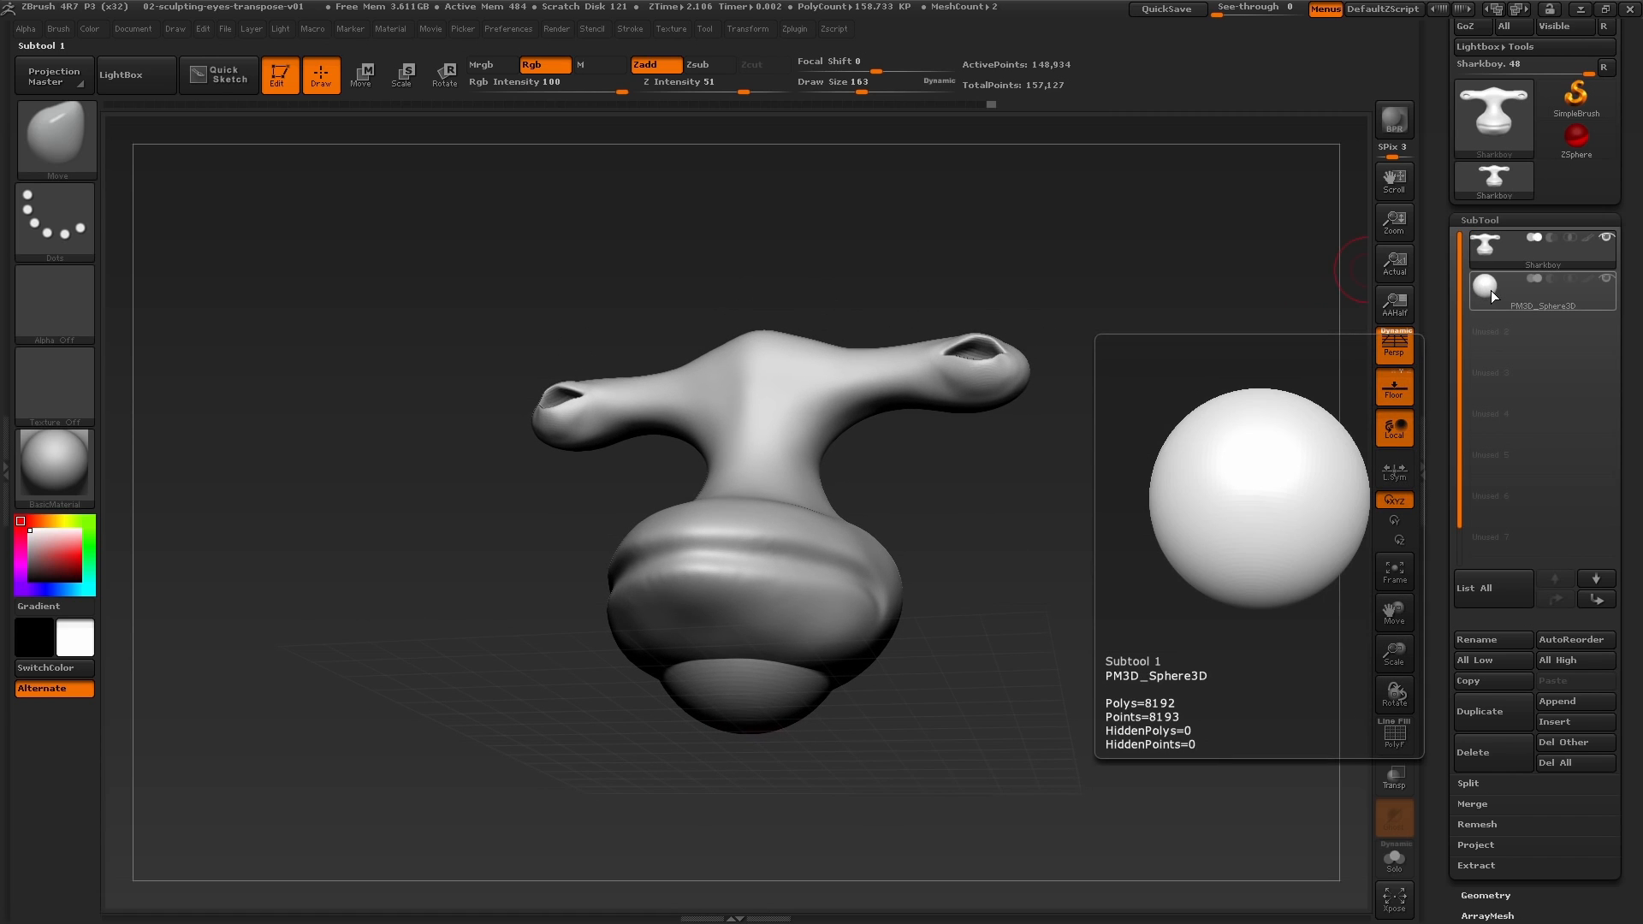
pyautogui.click(1494, 296)
pyautogui.click(1486, 639)
pyautogui.write('eyes')
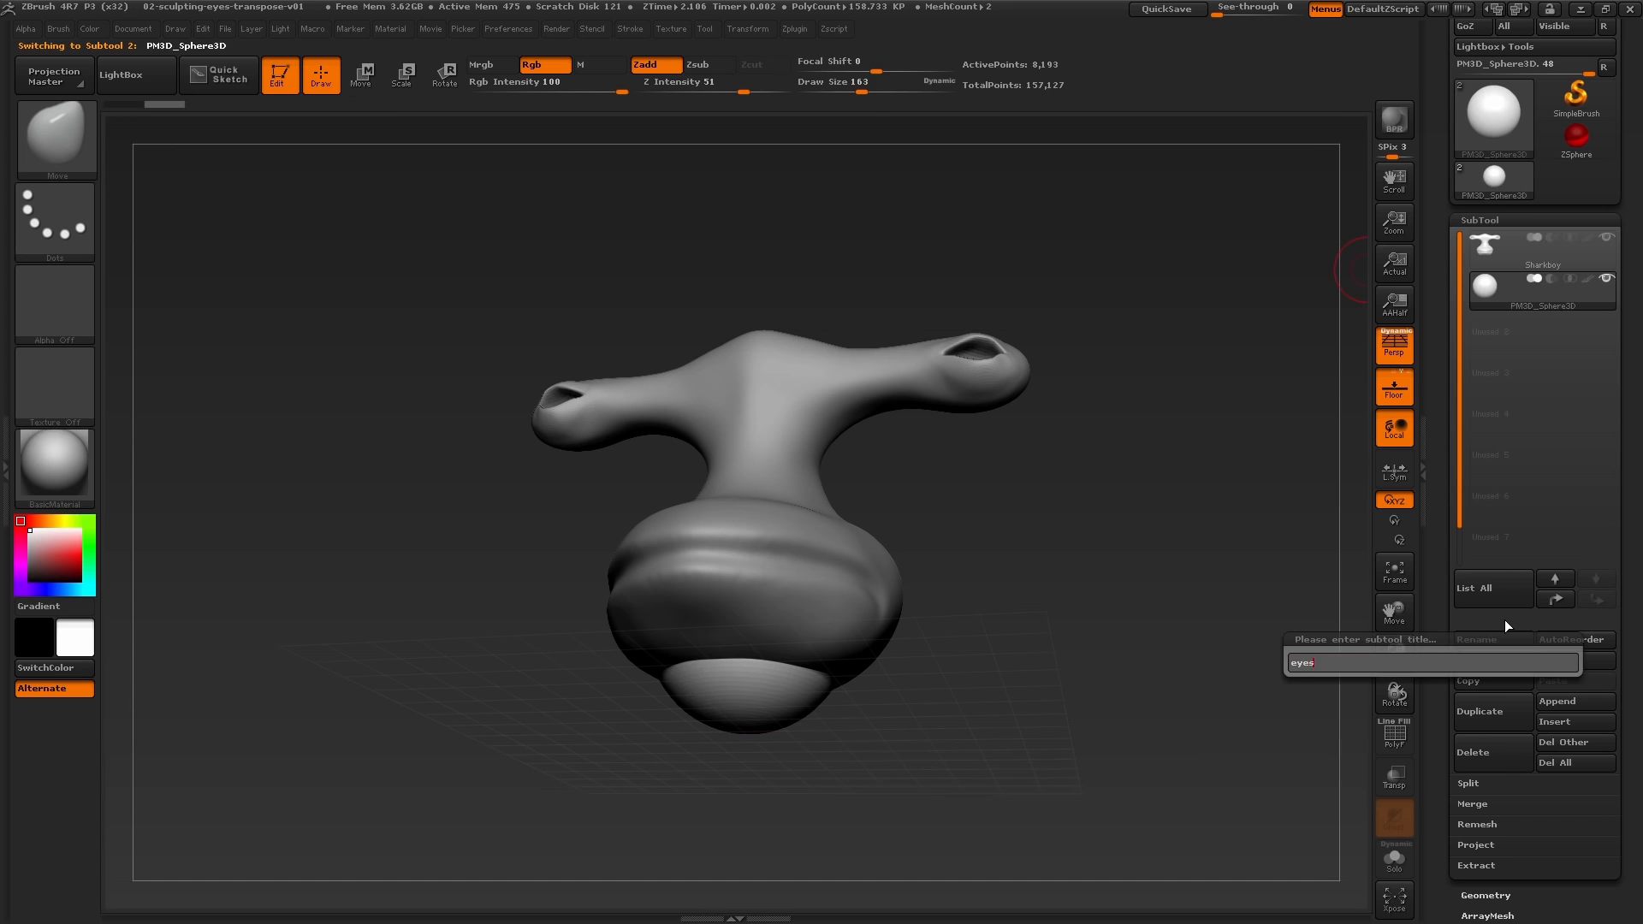
pyautogui.press('Return')
# Step: Turn on transparency so the sphere shows through the head, viewed from the front
pyautogui.moveTo(1089, 584); pyautogui.dragTo(1336, 750)
pyautogui.click(1396, 773)
pyautogui.keyDown('alt'); pyautogui.moveTo(1177, 717); pyautogui.dragTo(1152, 763); pyautogui.keyUp('alt')
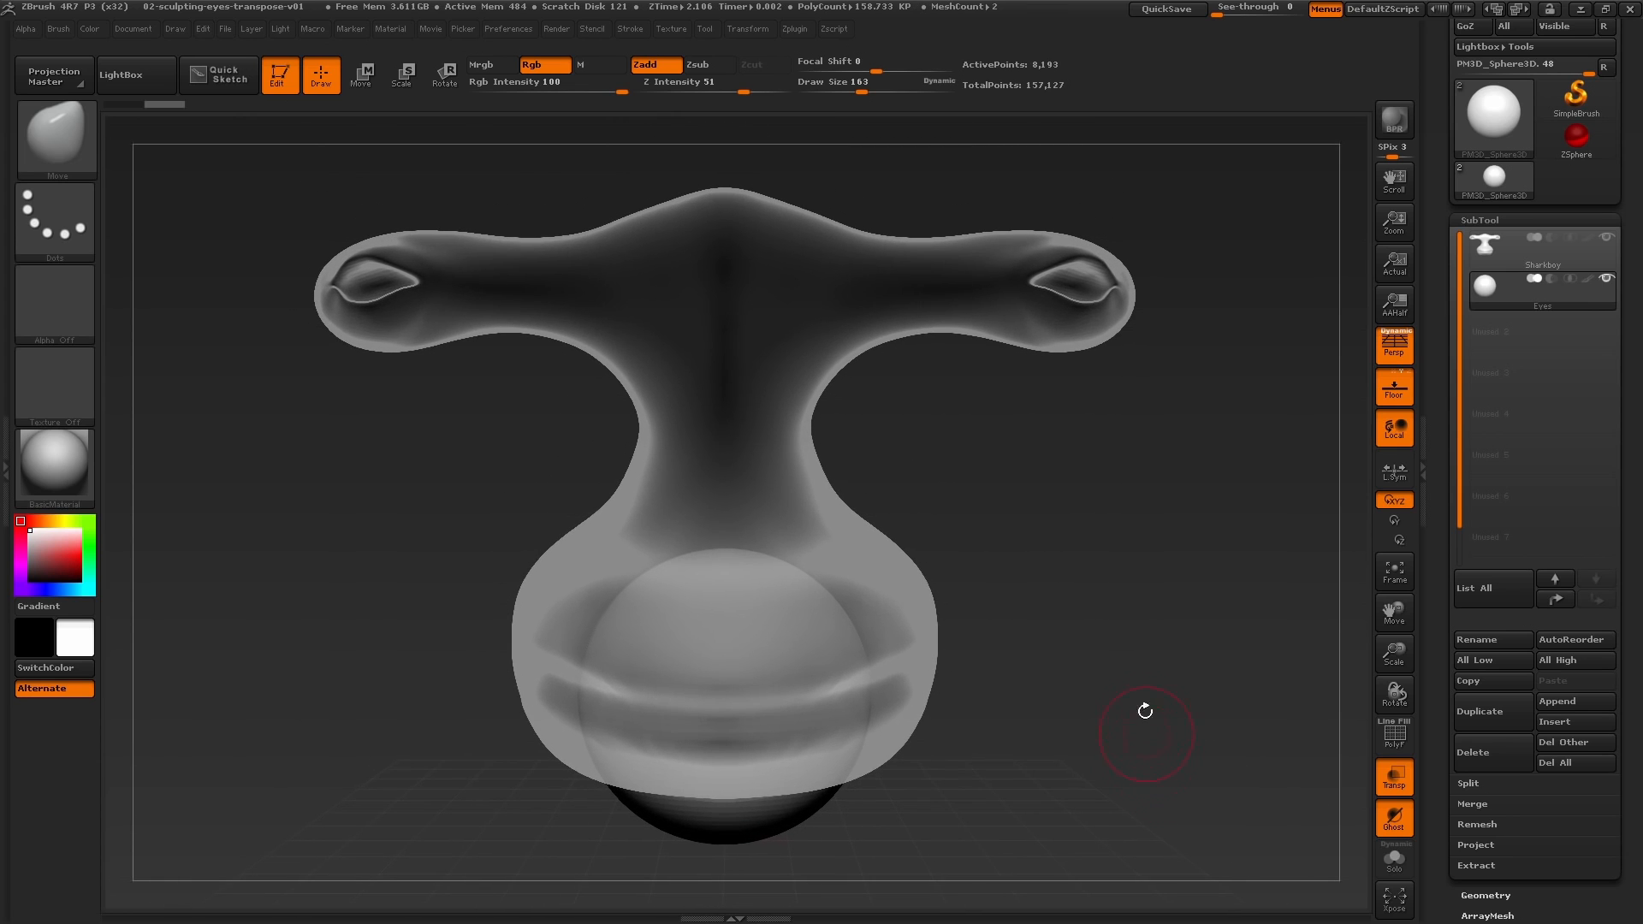
# Step: Try to pull the sphere up toward the right-hand eye stalk with the Move brush at draw size 743
pyautogui.moveTo(1085, 550); pyautogui.dragTo(1089, 569)
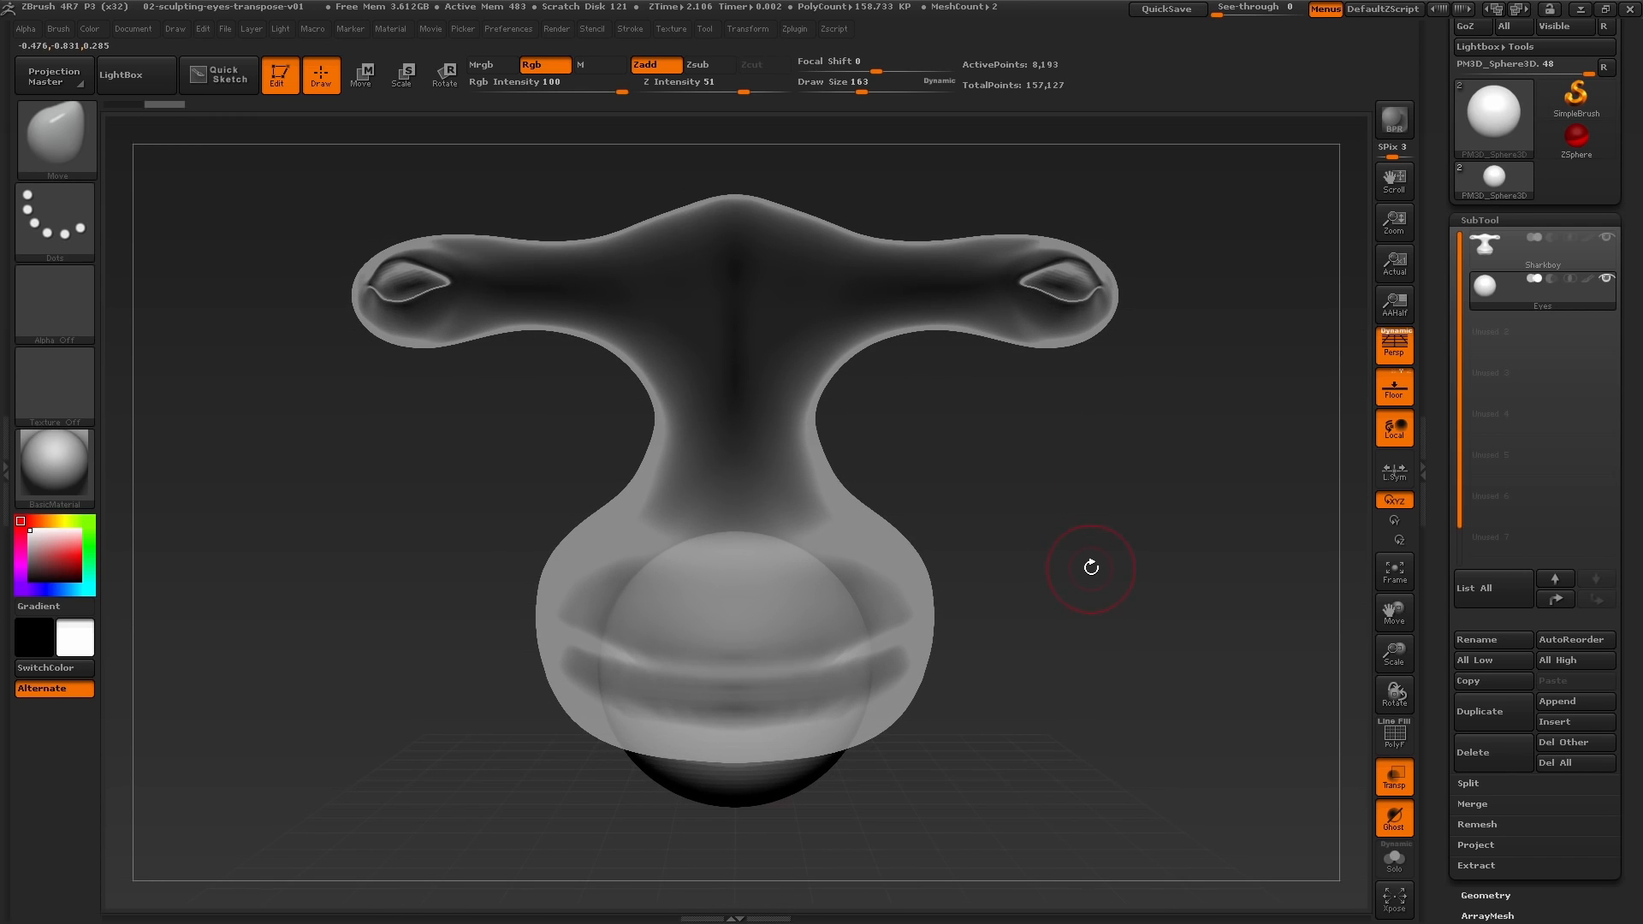
pyautogui.press('s')
pyautogui.moveTo(802, 642); pyautogui.dragTo(868, 649)
pyautogui.moveTo(798, 584); pyautogui.dragTo(860, 518)
pyautogui.moveTo(706, 685); pyautogui.dragTo(774, 642)
pyautogui.moveTo(835, 522); pyautogui.dragTo(935, 392)
pyautogui.moveTo(736, 672); pyautogui.dragTo(852, 580)
# Step: Undo the Move brush strokes made on the sphere
pyautogui.press('ctrl')
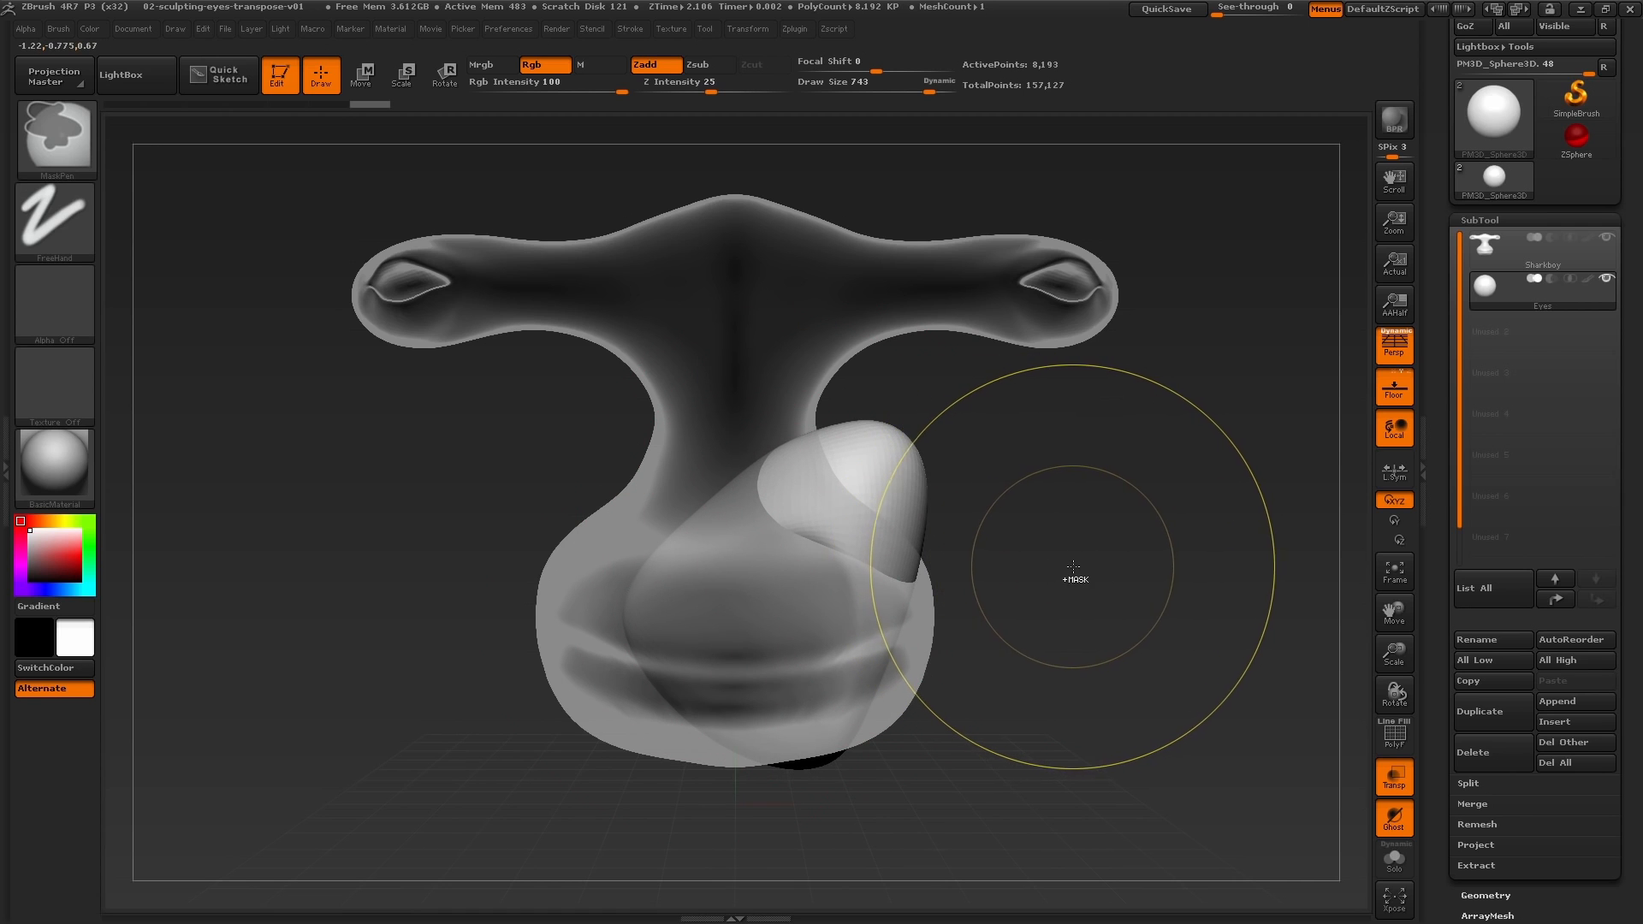
pyautogui.hotkey('ctrl', 'z')
pyautogui.hotkey('ctrl', 'z')
pyautogui.hotkey('ctrl', 'z')
pyautogui.hotkey('ctrl', 'z')
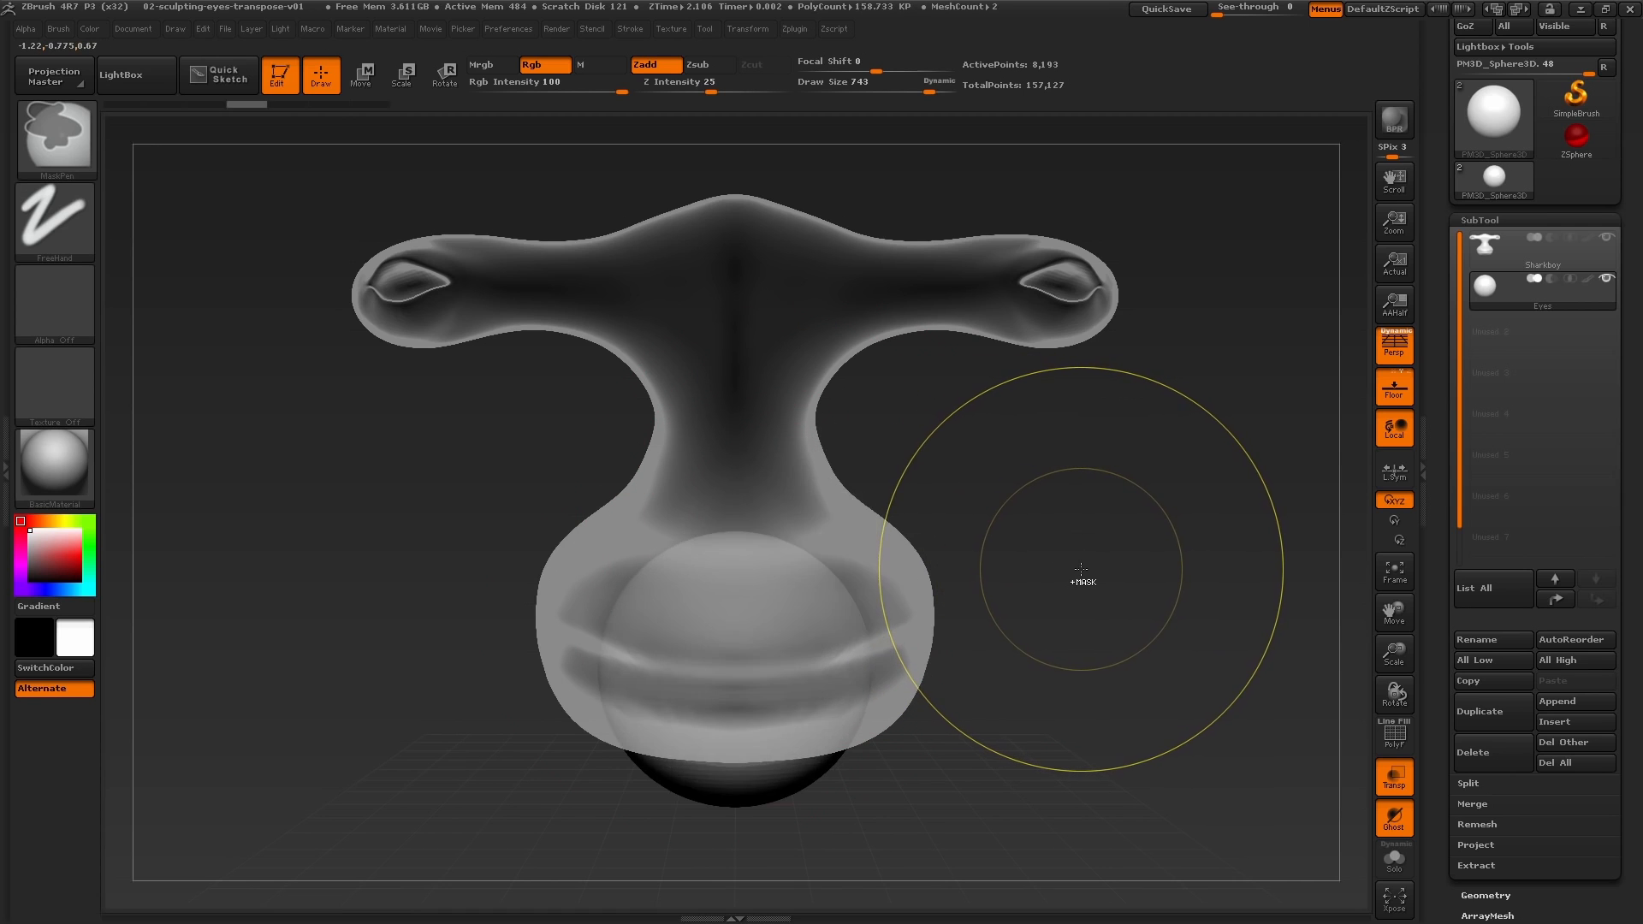
# Step: Switch the sphere's editing mode from Draw to the transpose line, going through Move and Scale to Rotate
pyautogui.moveTo(1079, 564)
pyautogui.keyDown('alt'); pyautogui.mouseDown()
pyautogui.moveTo(1038, 576)
pyautogui.moveTo(1082, 576)
pyautogui.moveTo(1093, 594)
pyautogui.moveTo(1101, 571)
pyautogui.mouseUp(); pyautogui.keyUp('alt')
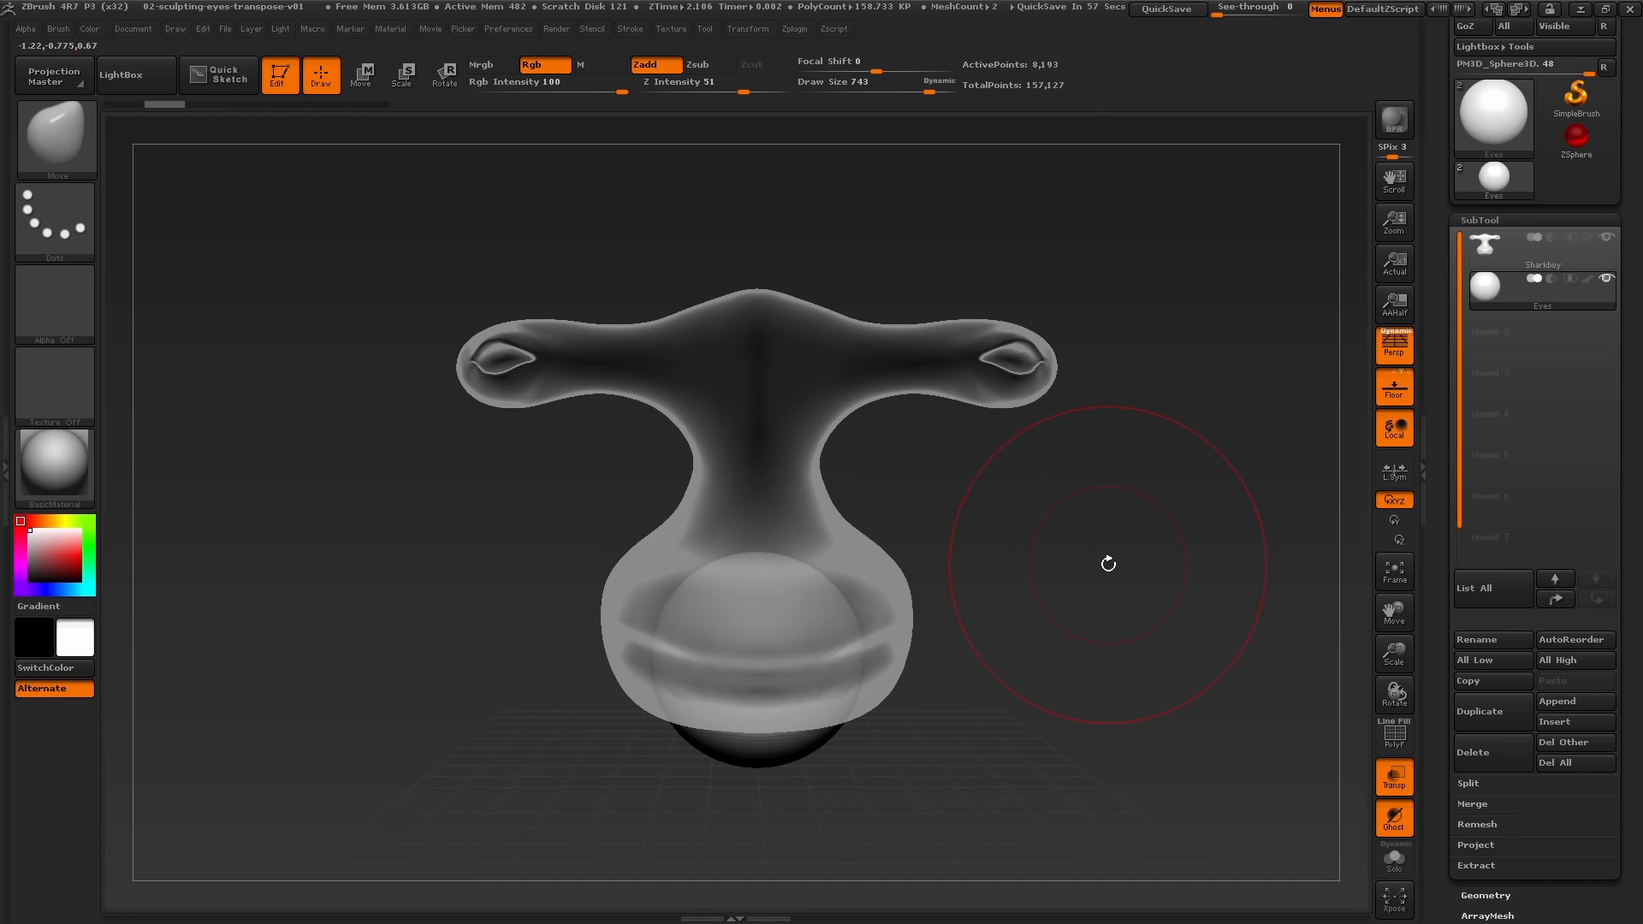
pyautogui.moveTo(1079, 607)
pyautogui.mouseDown()
pyautogui.moveTo(1168, 627)
pyautogui.moveTo(1130, 598)
pyautogui.moveTo(1160, 629)
pyautogui.mouseUp()
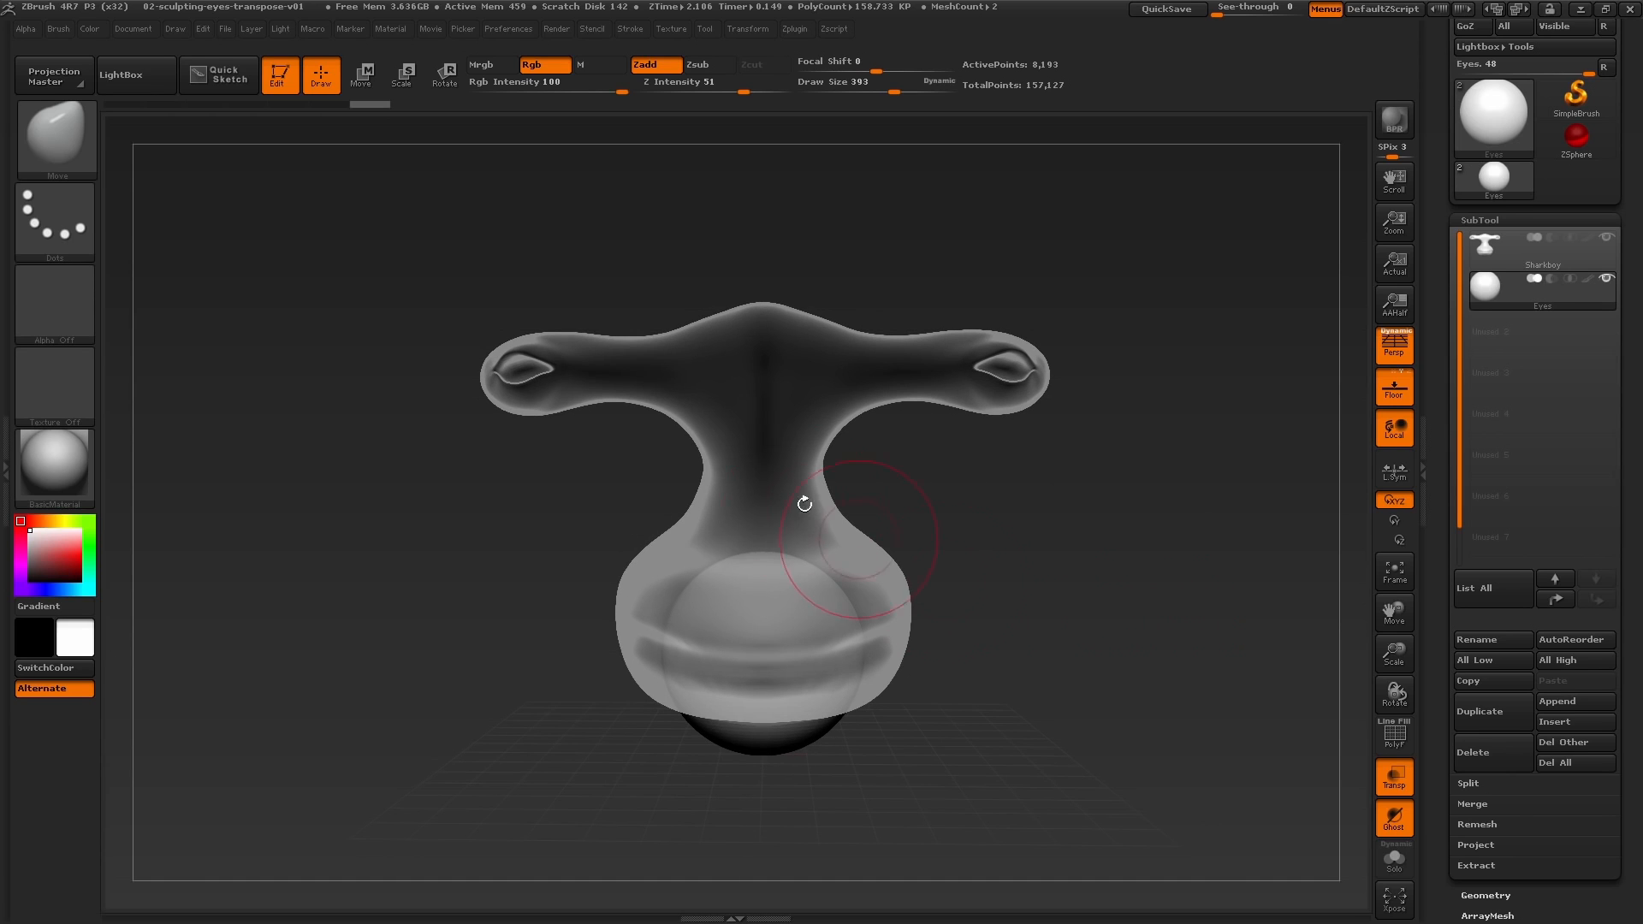
pyautogui.click(368, 82)
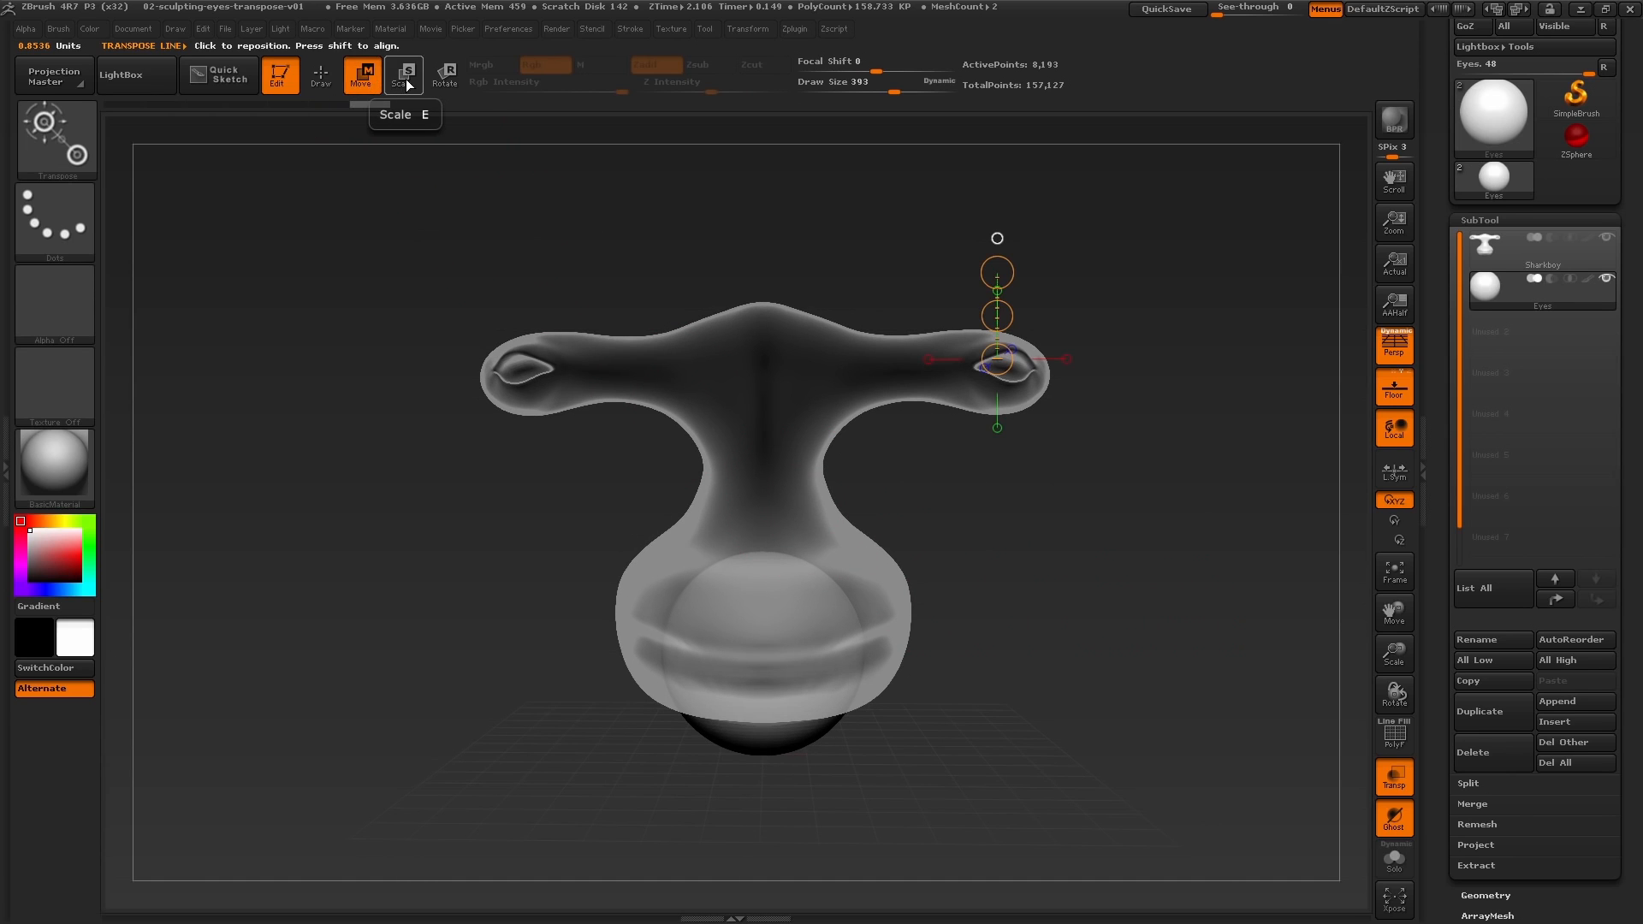
pyautogui.click(408, 82)
pyautogui.click(445, 82)
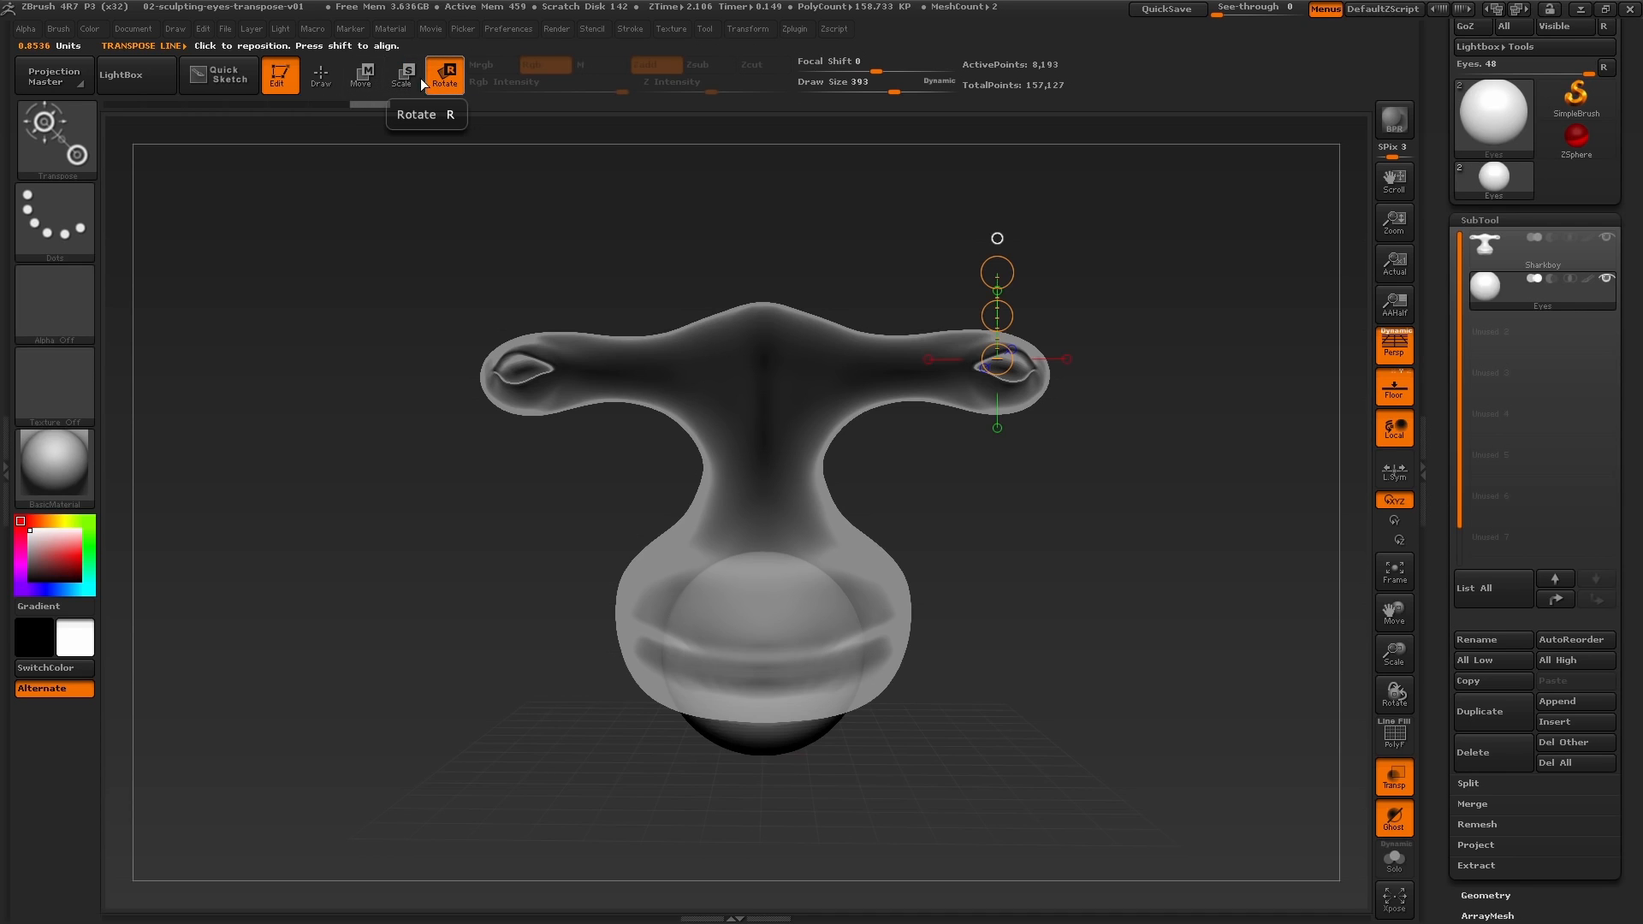
# Step: Draw a transpose Move line from the sphere and move the sphere over the right-hand eye stalk
pyautogui.click(364, 79)
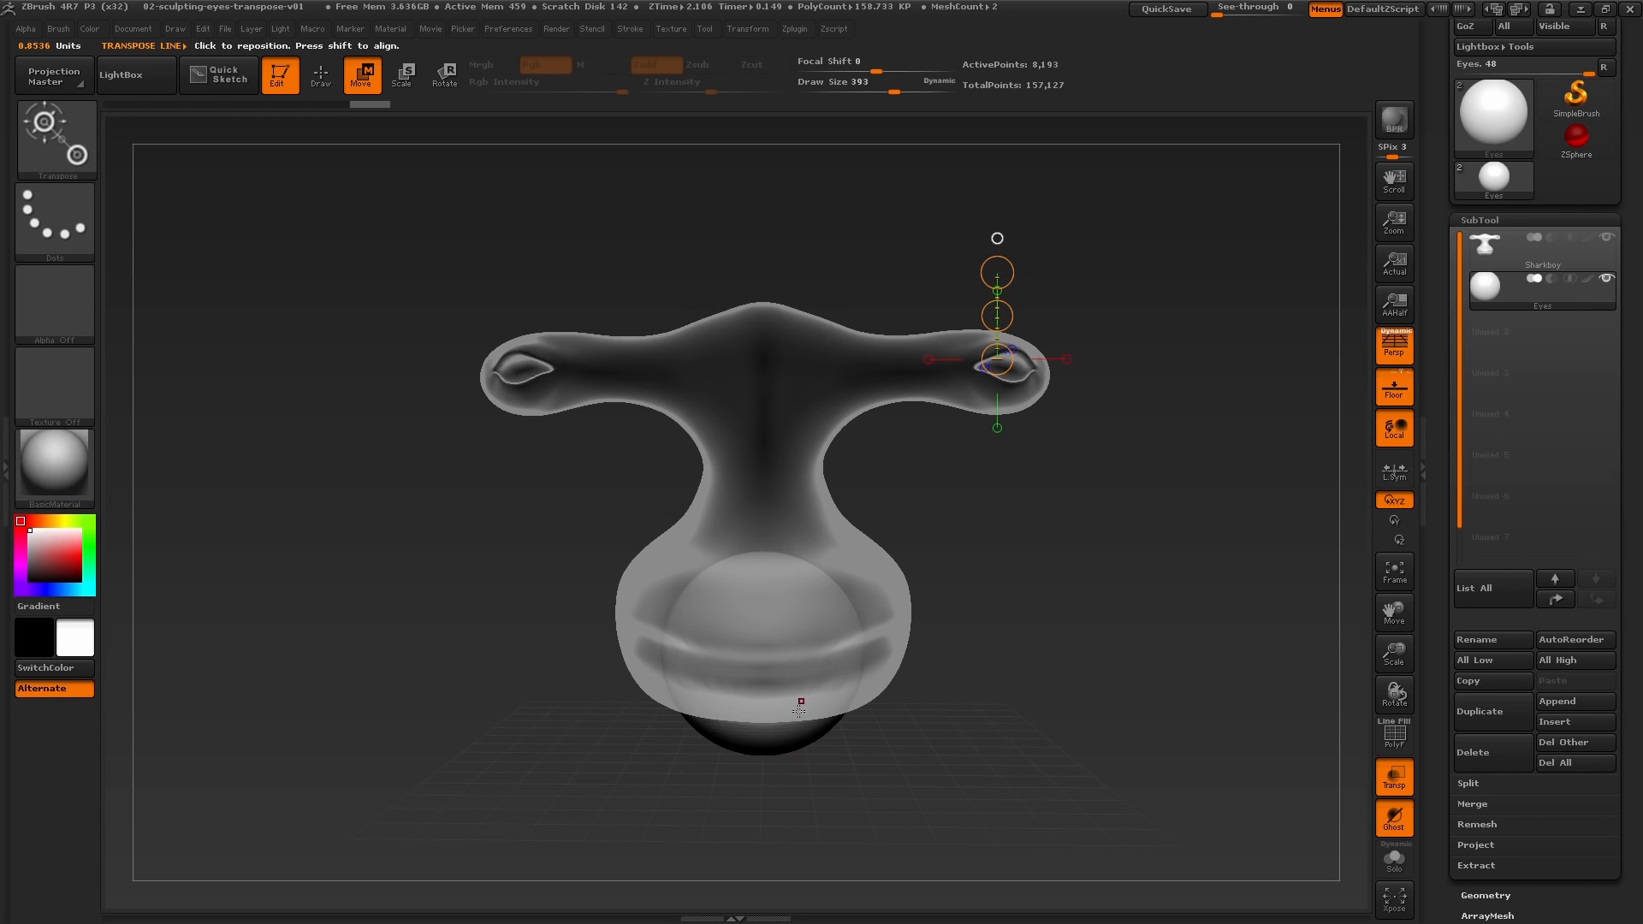
pyautogui.moveTo(790, 737); pyautogui.dragTo(974, 722)
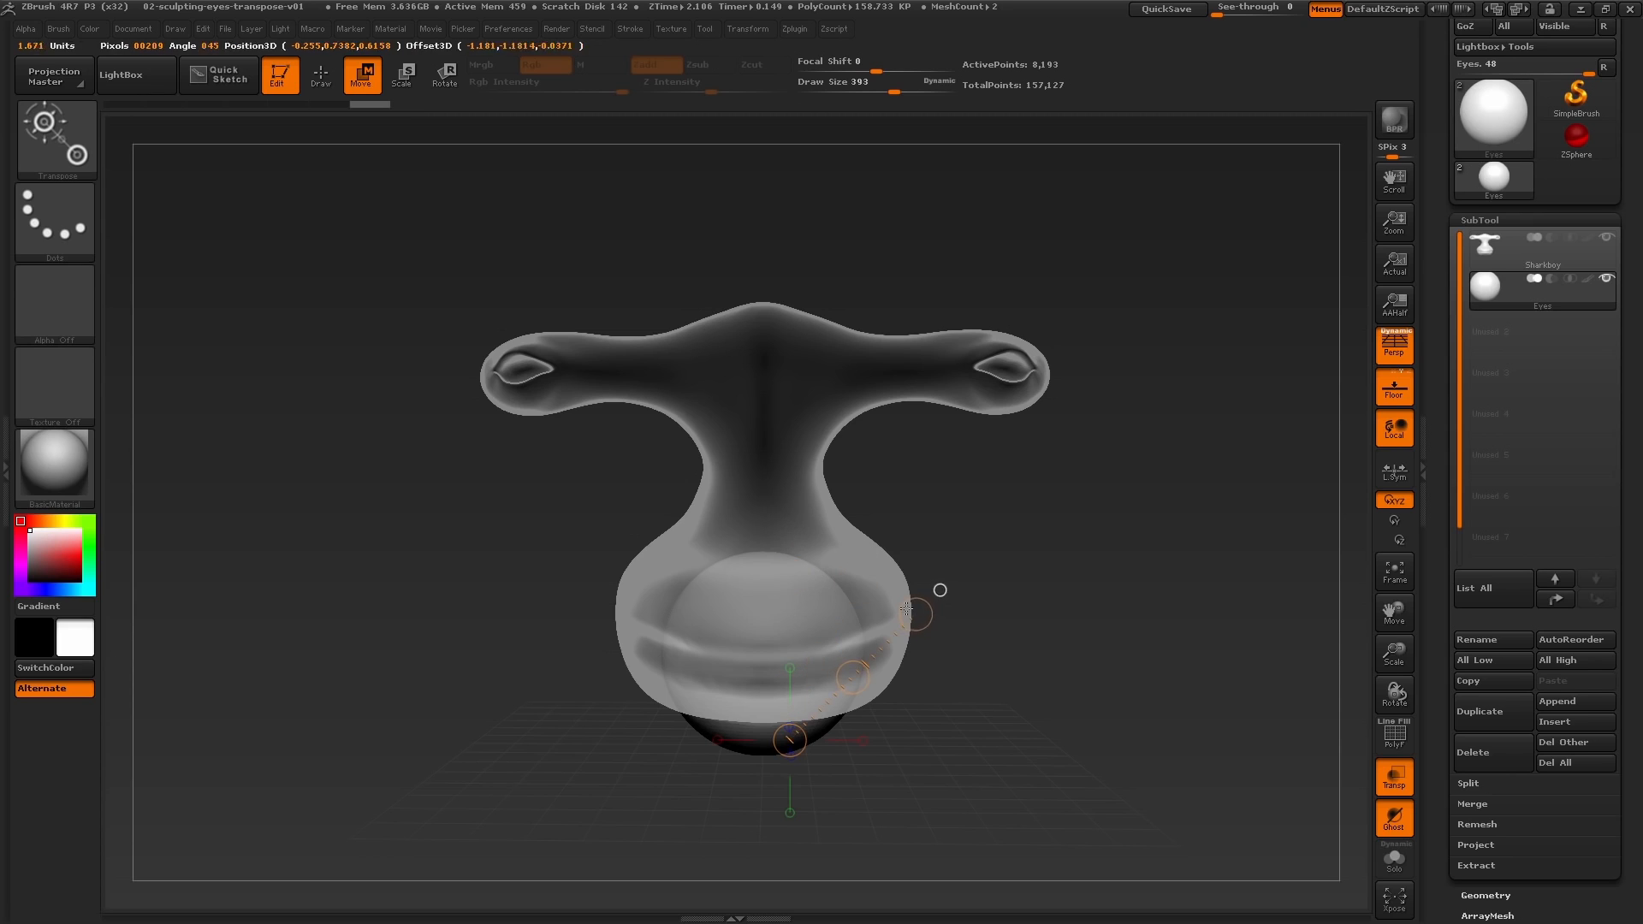
pyautogui.keyDown('shift'); pyautogui.moveTo(906, 610); pyautogui.dragTo(805, 564); pyautogui.keyUp('shift')
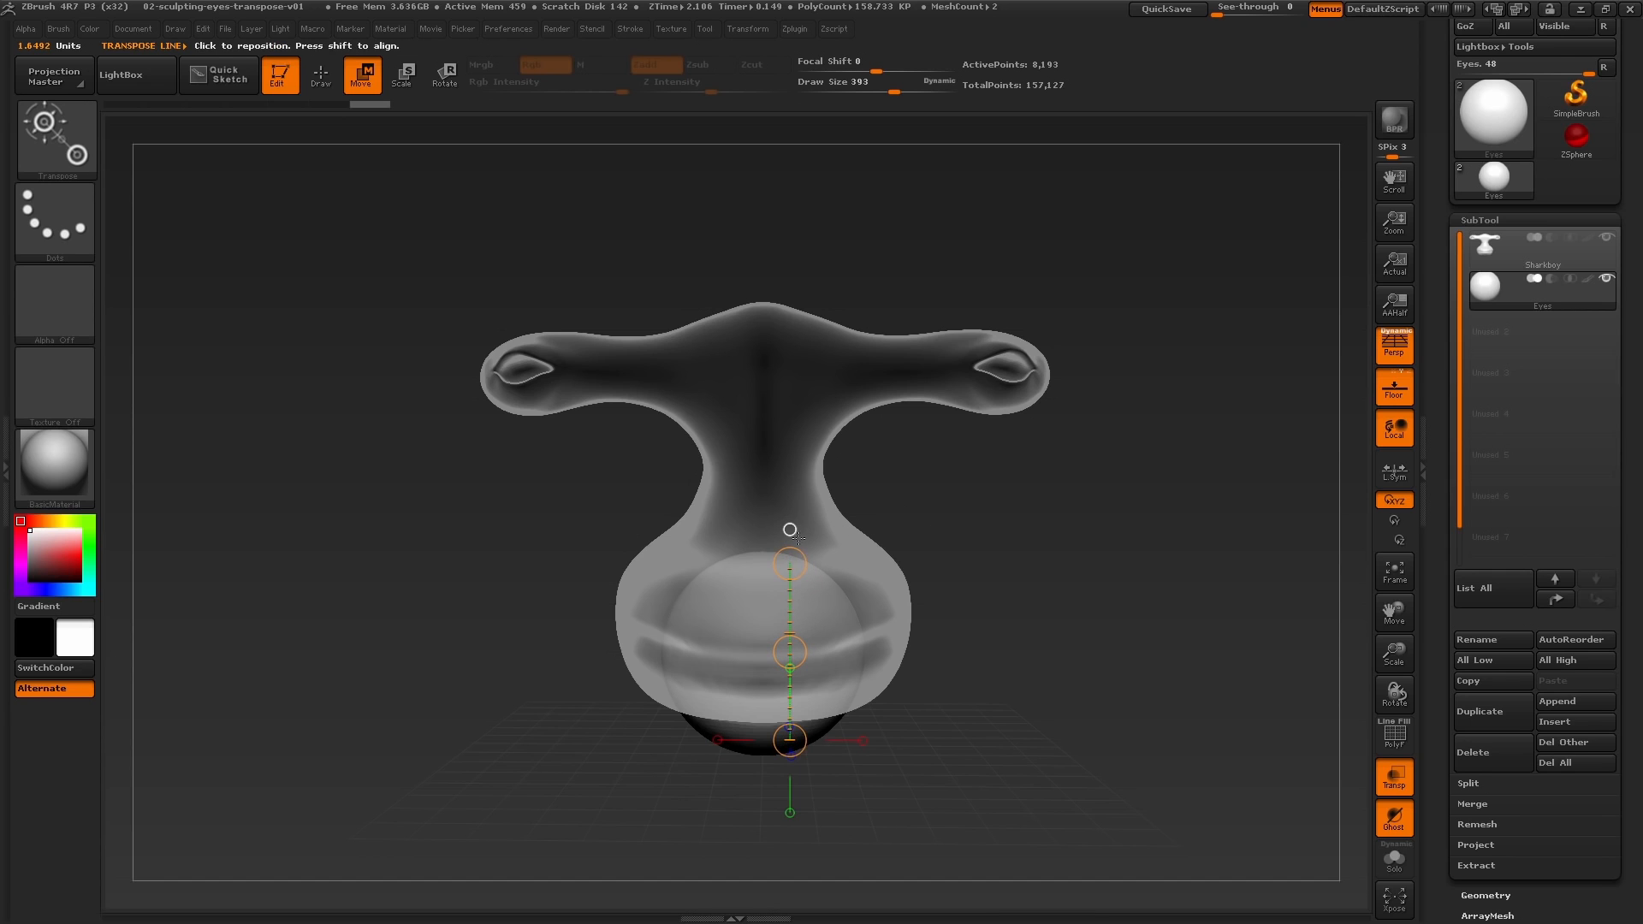
pyautogui.moveTo(790, 530); pyautogui.dragTo(979, 503)
pyautogui.click(980, 503)
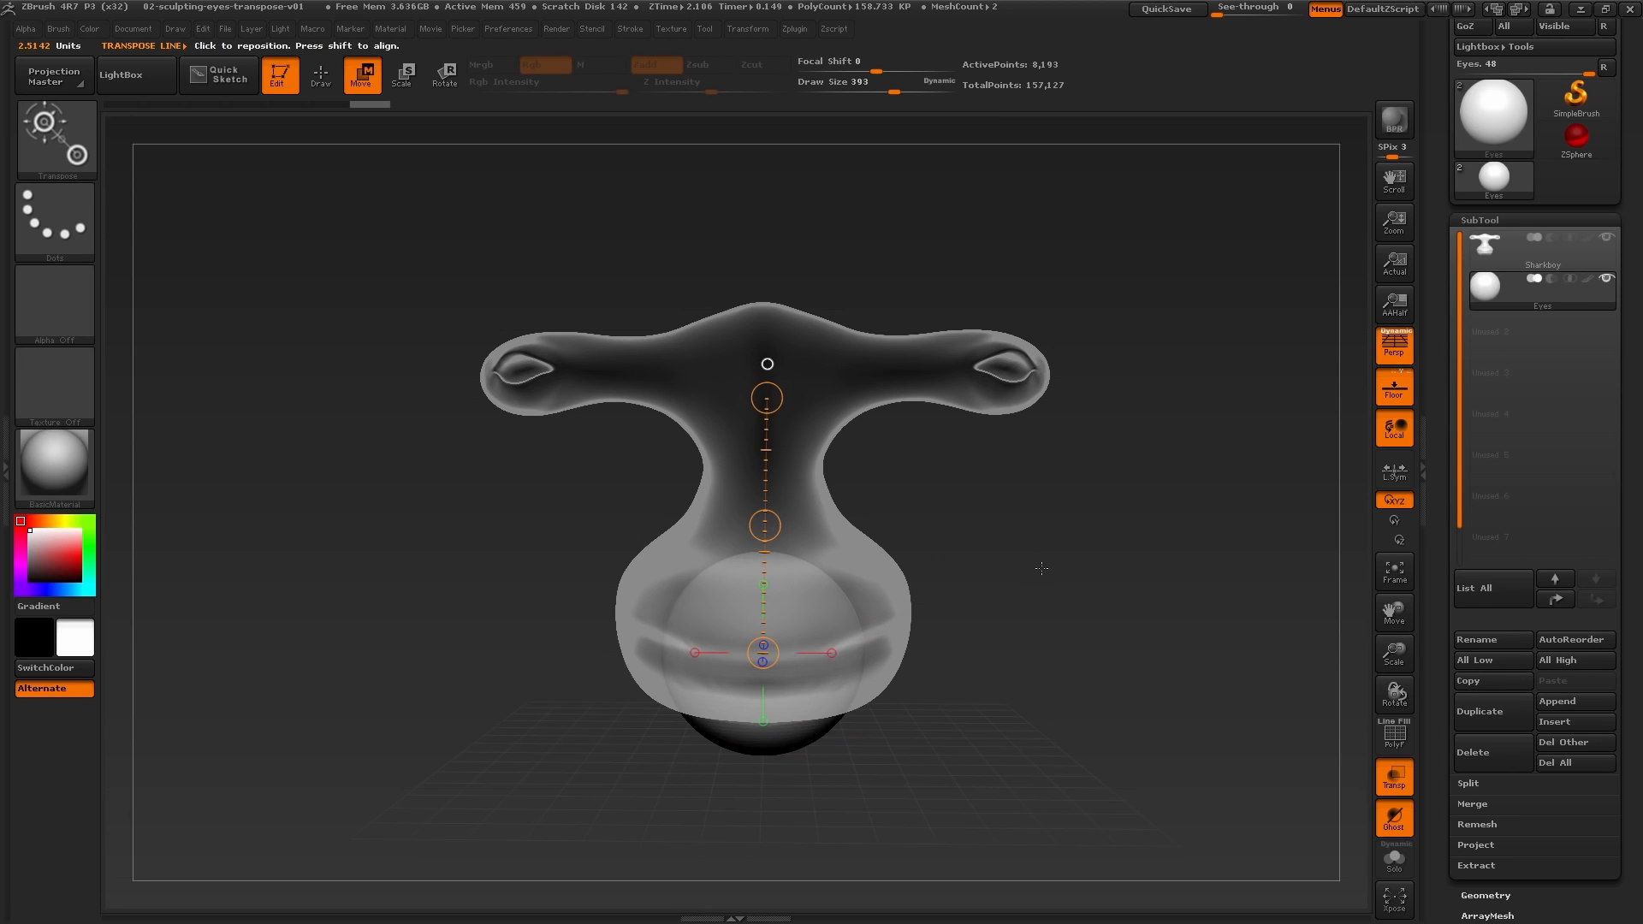
pyautogui.moveTo(765, 524); pyautogui.dragTo(1002, 255)
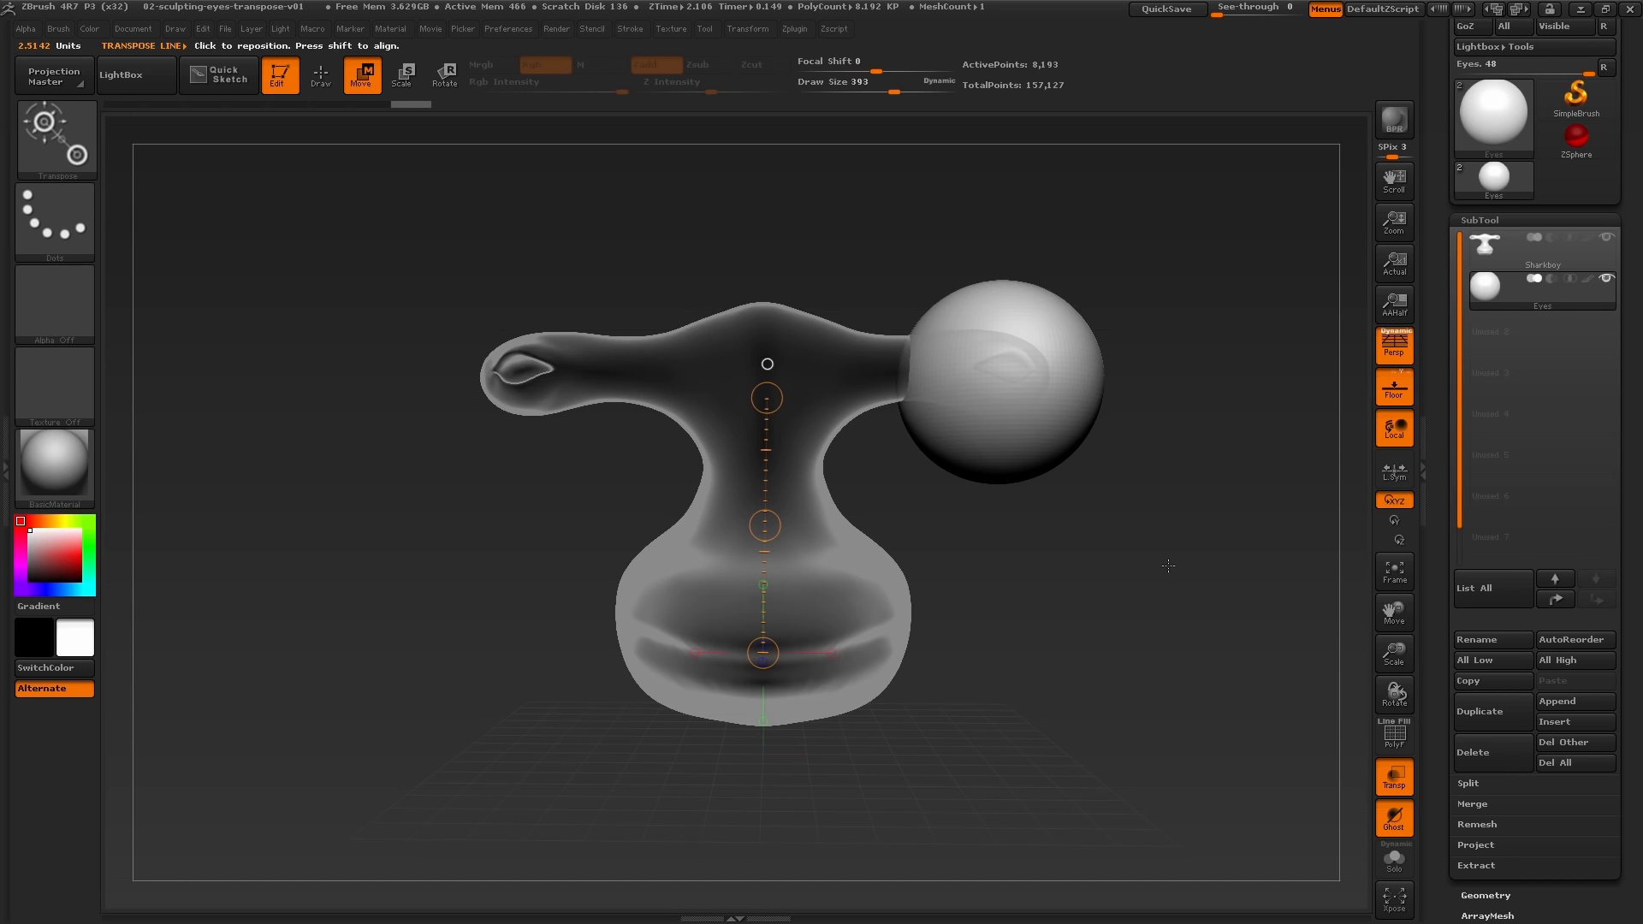
# Step: Recenter the Move line on the sphere from the side and nudge the sphere into alignment with the stalk
pyautogui.moveTo(1168, 566); pyautogui.dragTo(1079, 574)
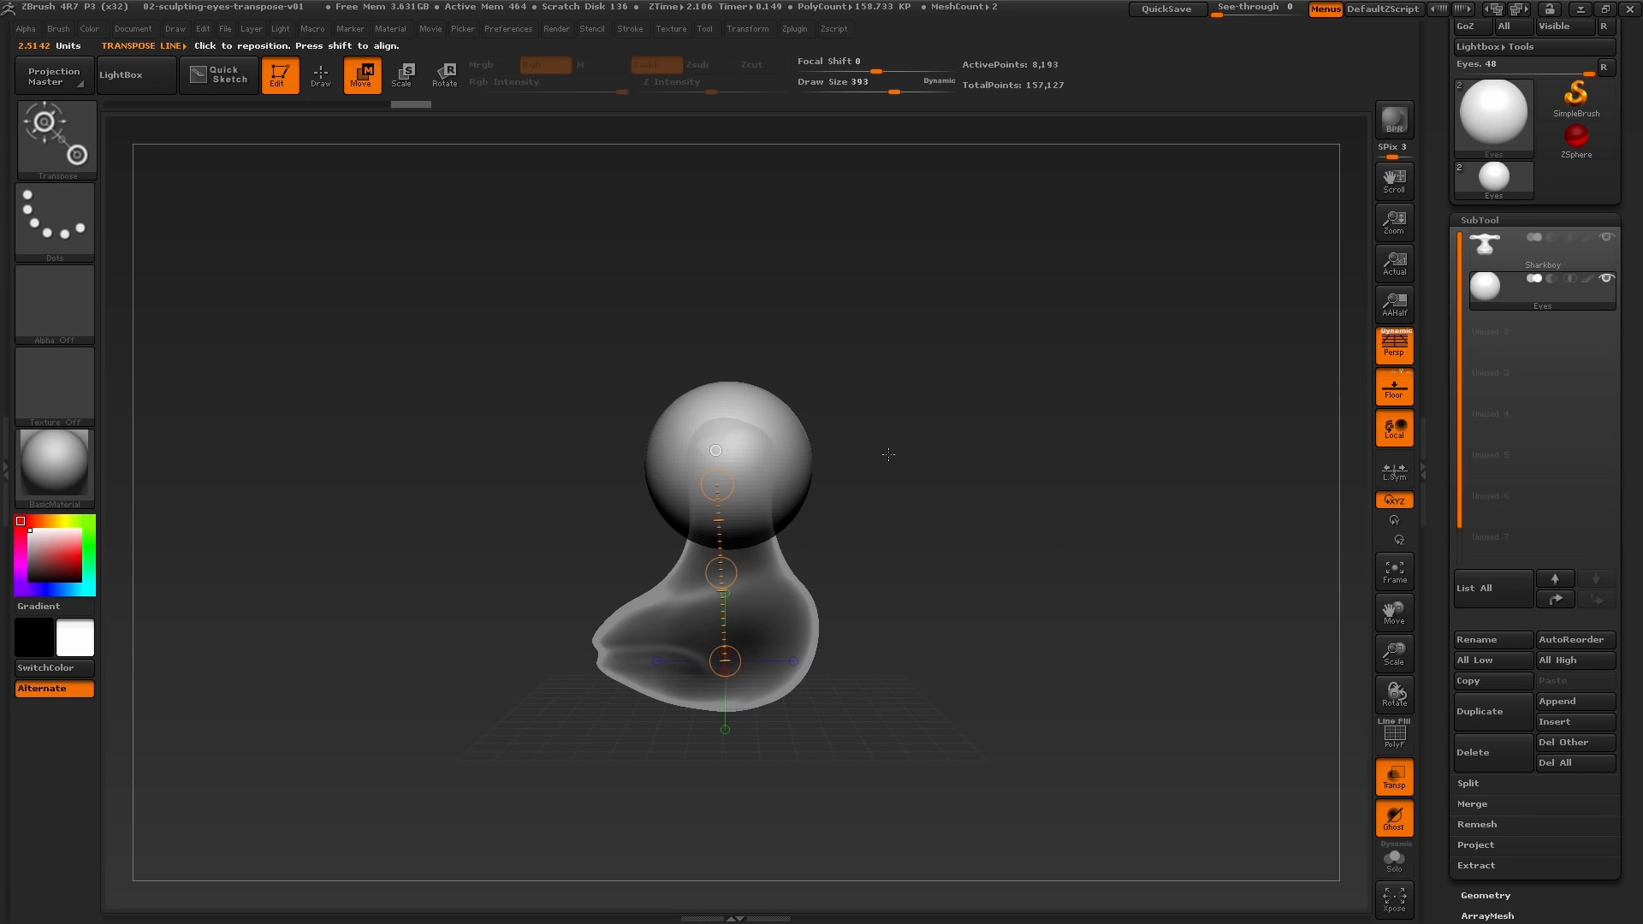
pyautogui.click(716, 450)
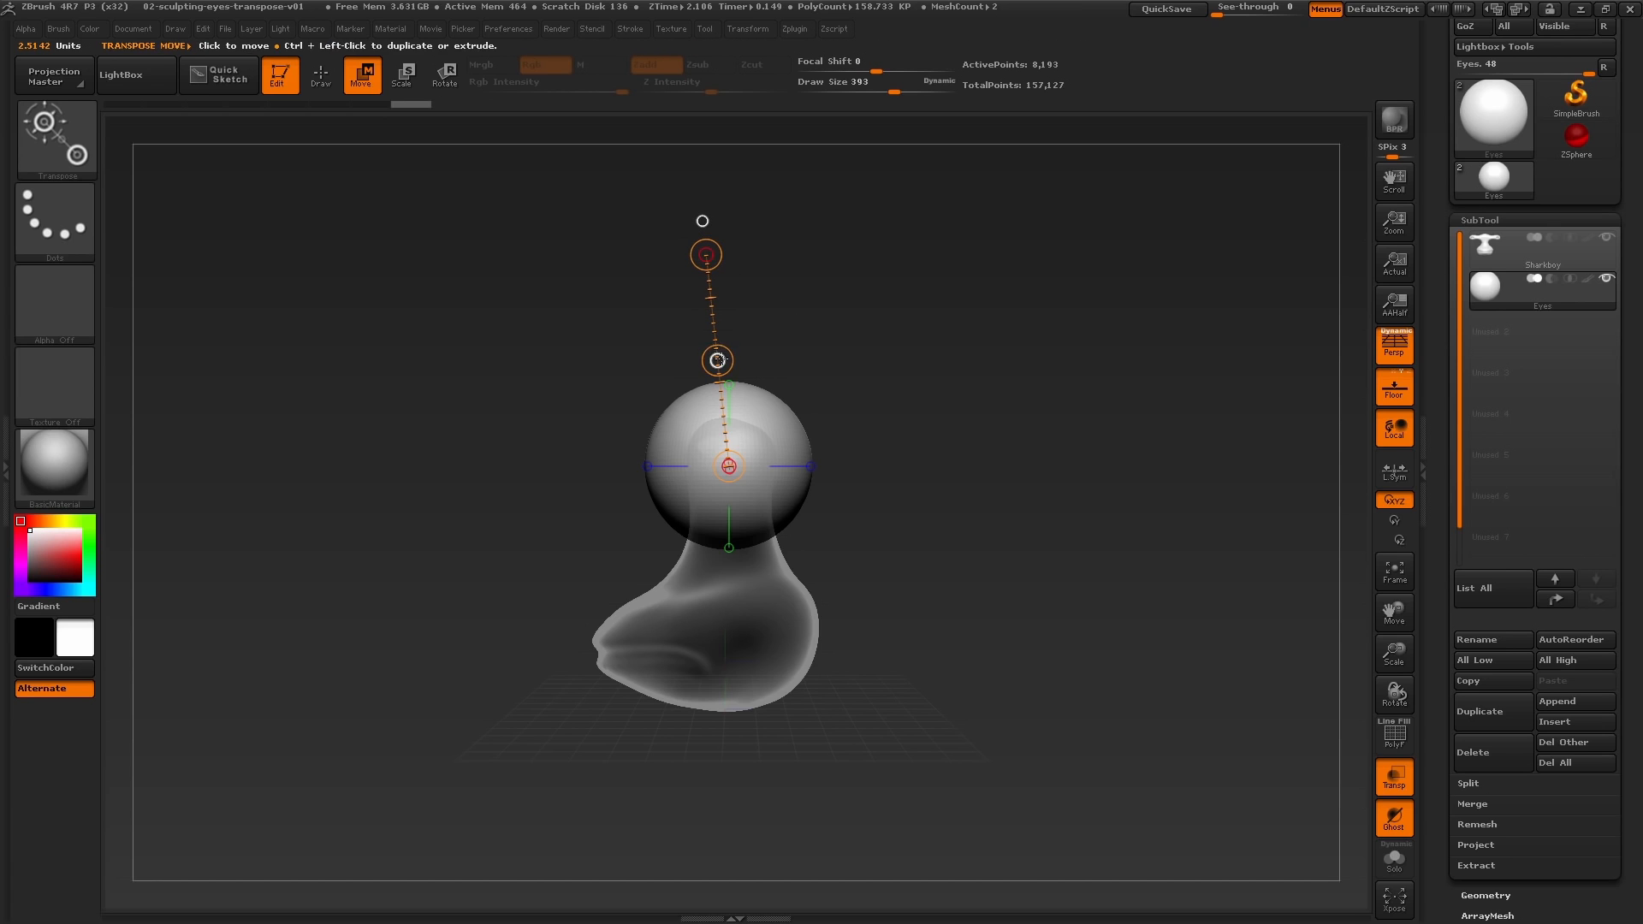
pyautogui.moveTo(717, 360)
pyautogui.mouseDown()
pyautogui.moveTo(869, 353)
pyautogui.moveTo(719, 356)
pyautogui.mouseUp()
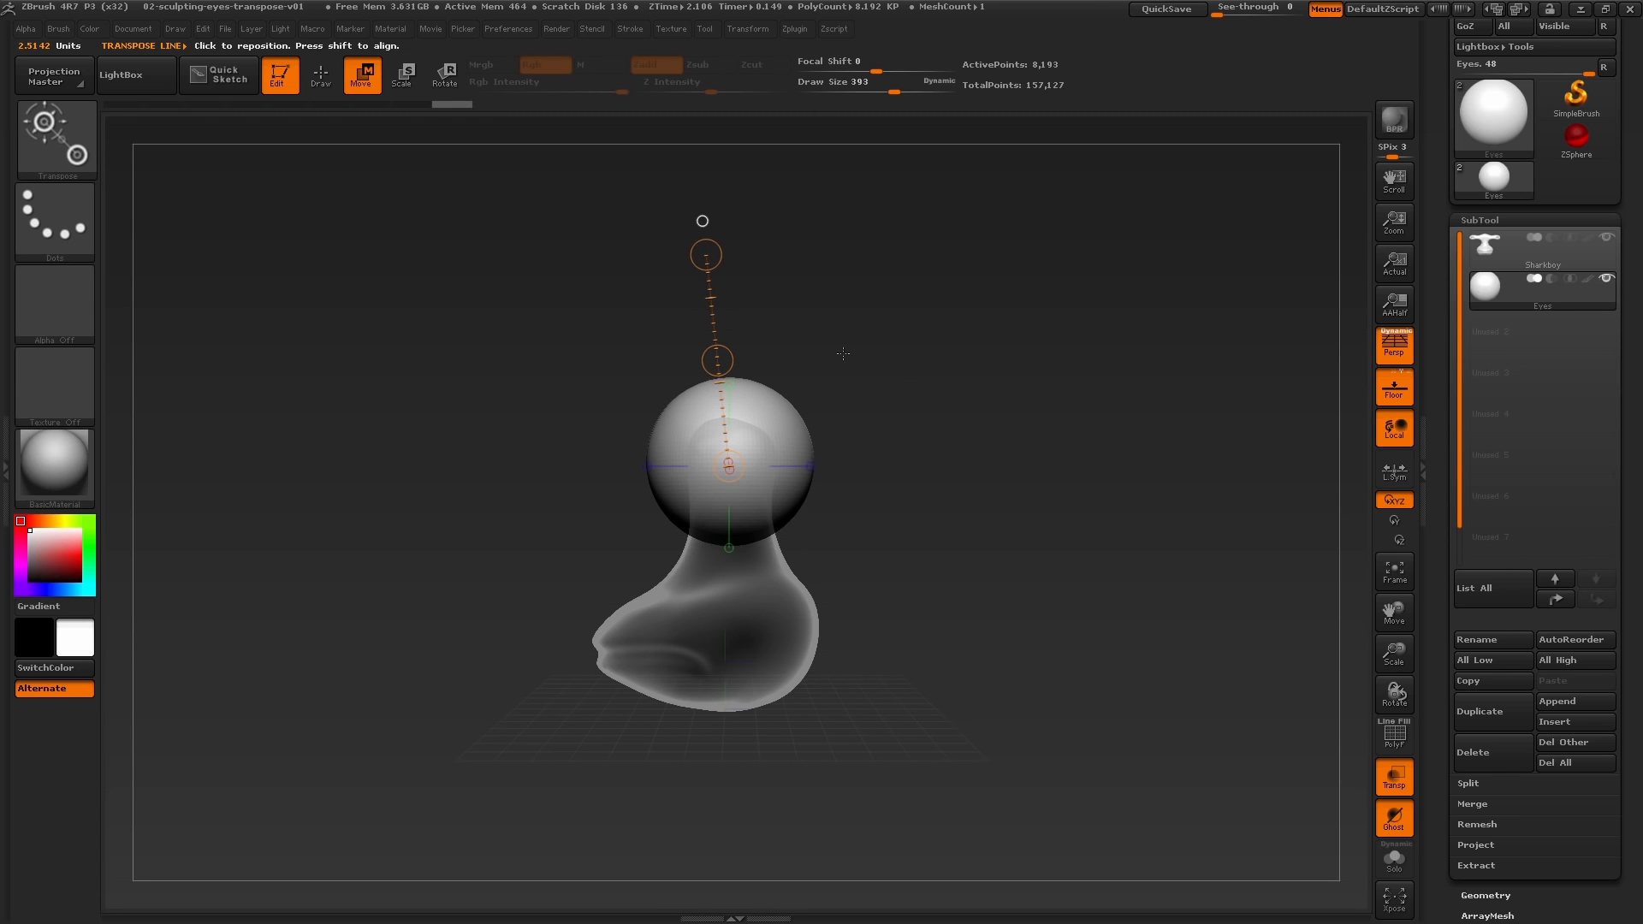
pyautogui.moveTo(969, 452); pyautogui.dragTo(987, 403)
pyautogui.moveTo(796, 363); pyautogui.dragTo(795, 366)
pyautogui.keyDown('alt'); pyautogui.moveTo(1064, 410); pyautogui.dragTo(1099, 552); pyautogui.keyUp('alt')
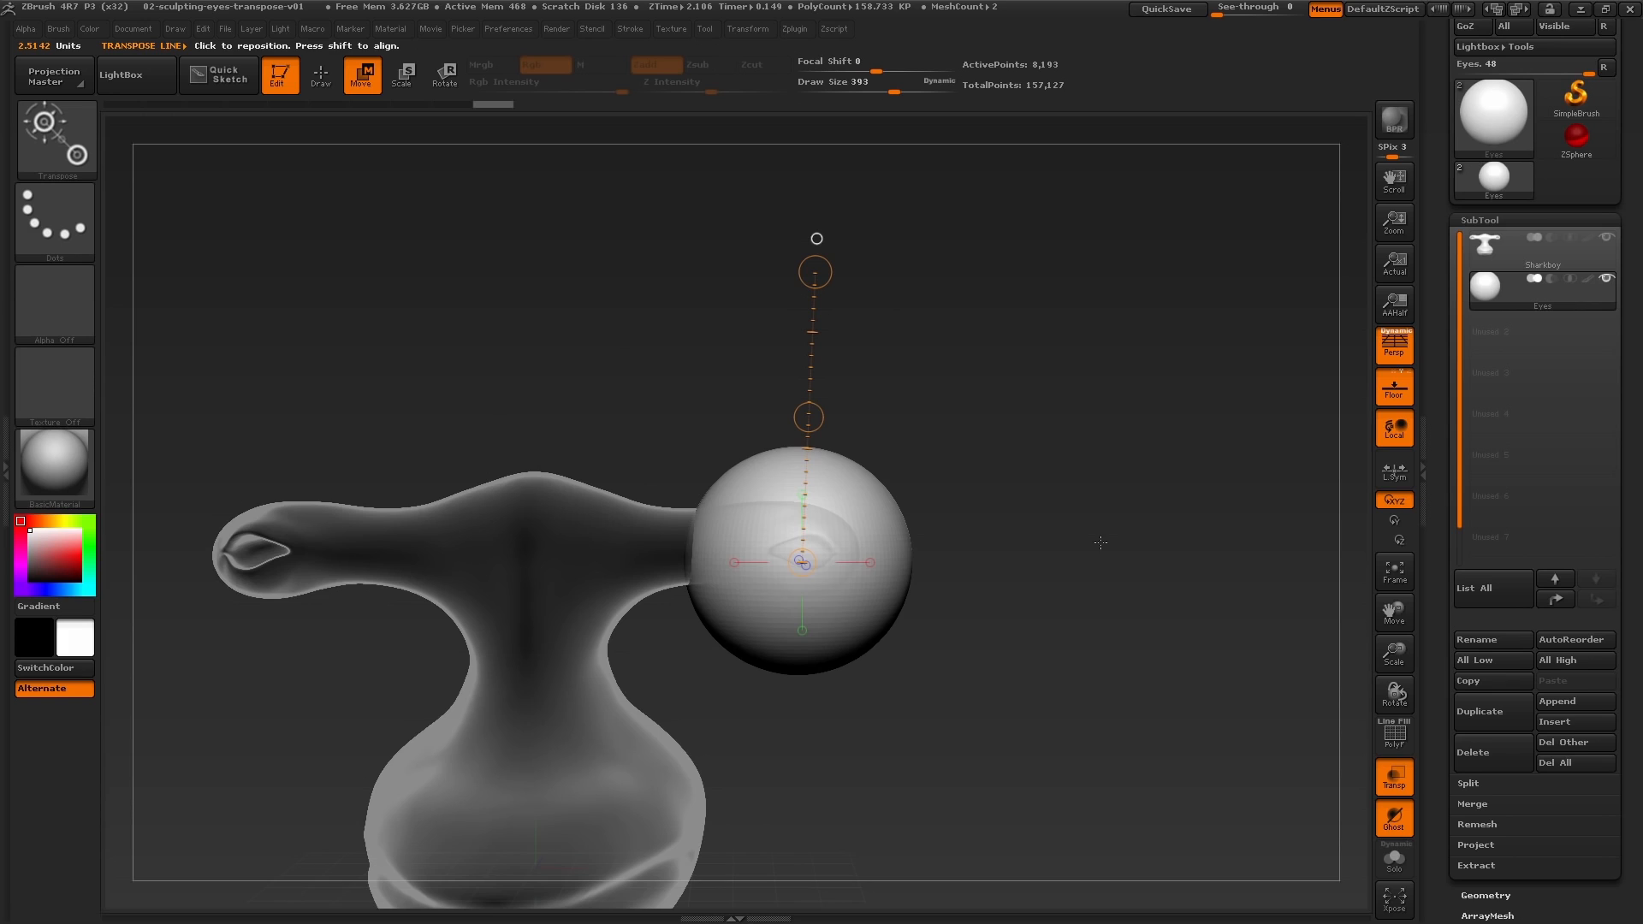
# Step: Try scaling the sphere on two axes with the middle circle of the transpose Scale line, and undo the stretch
pyautogui.click(406, 77)
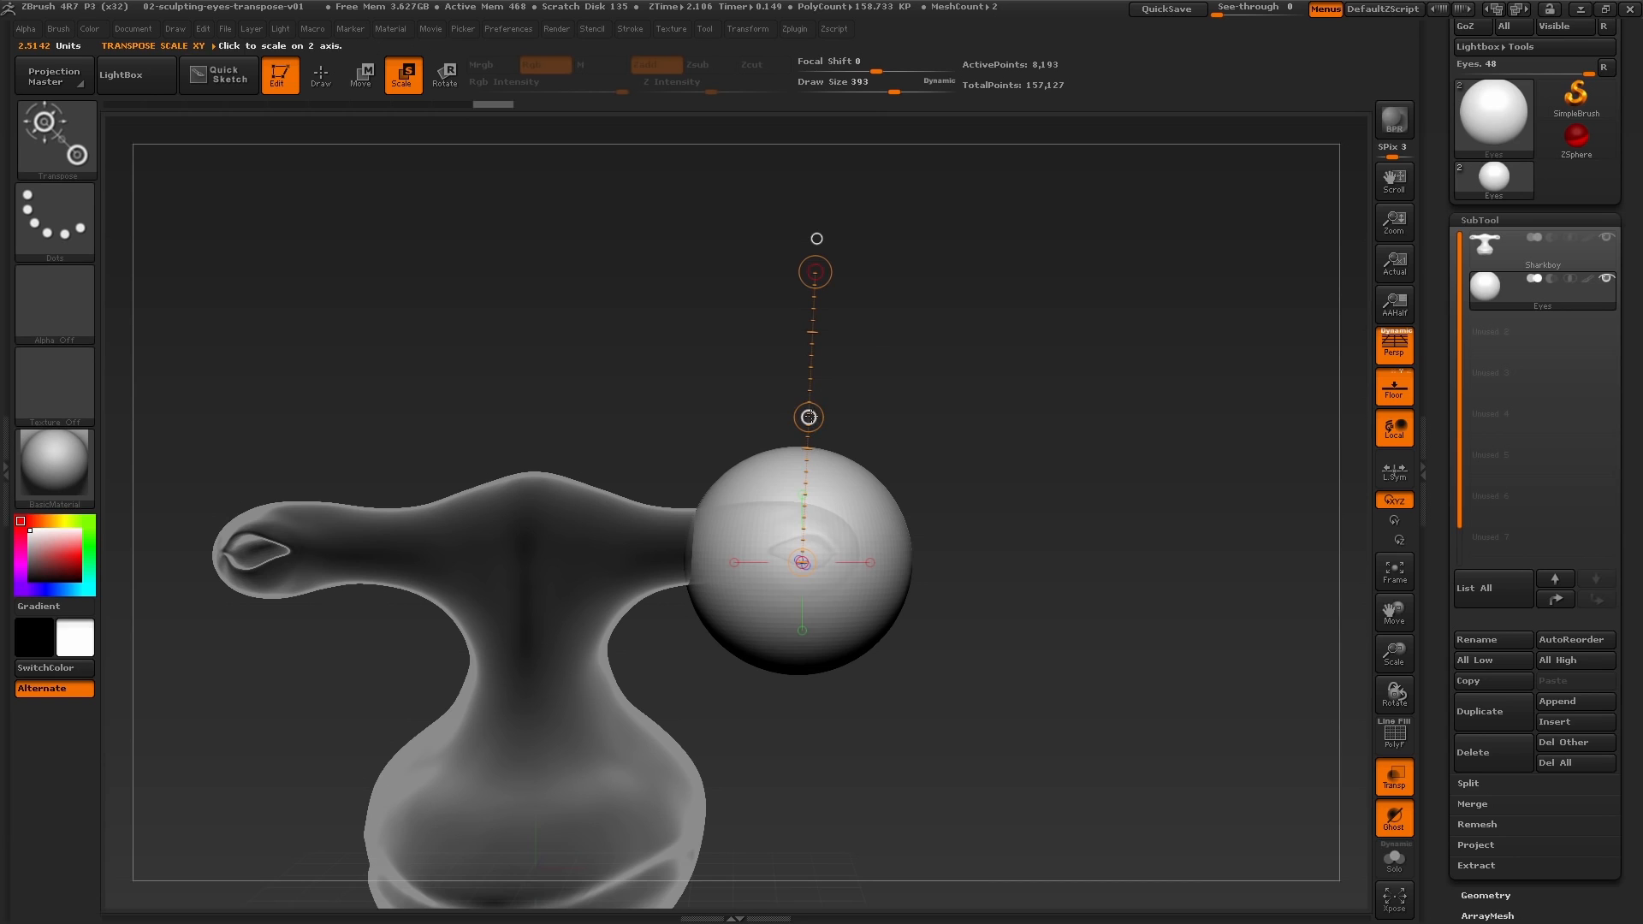
pyautogui.moveTo(808, 417); pyautogui.dragTo(888, 231)
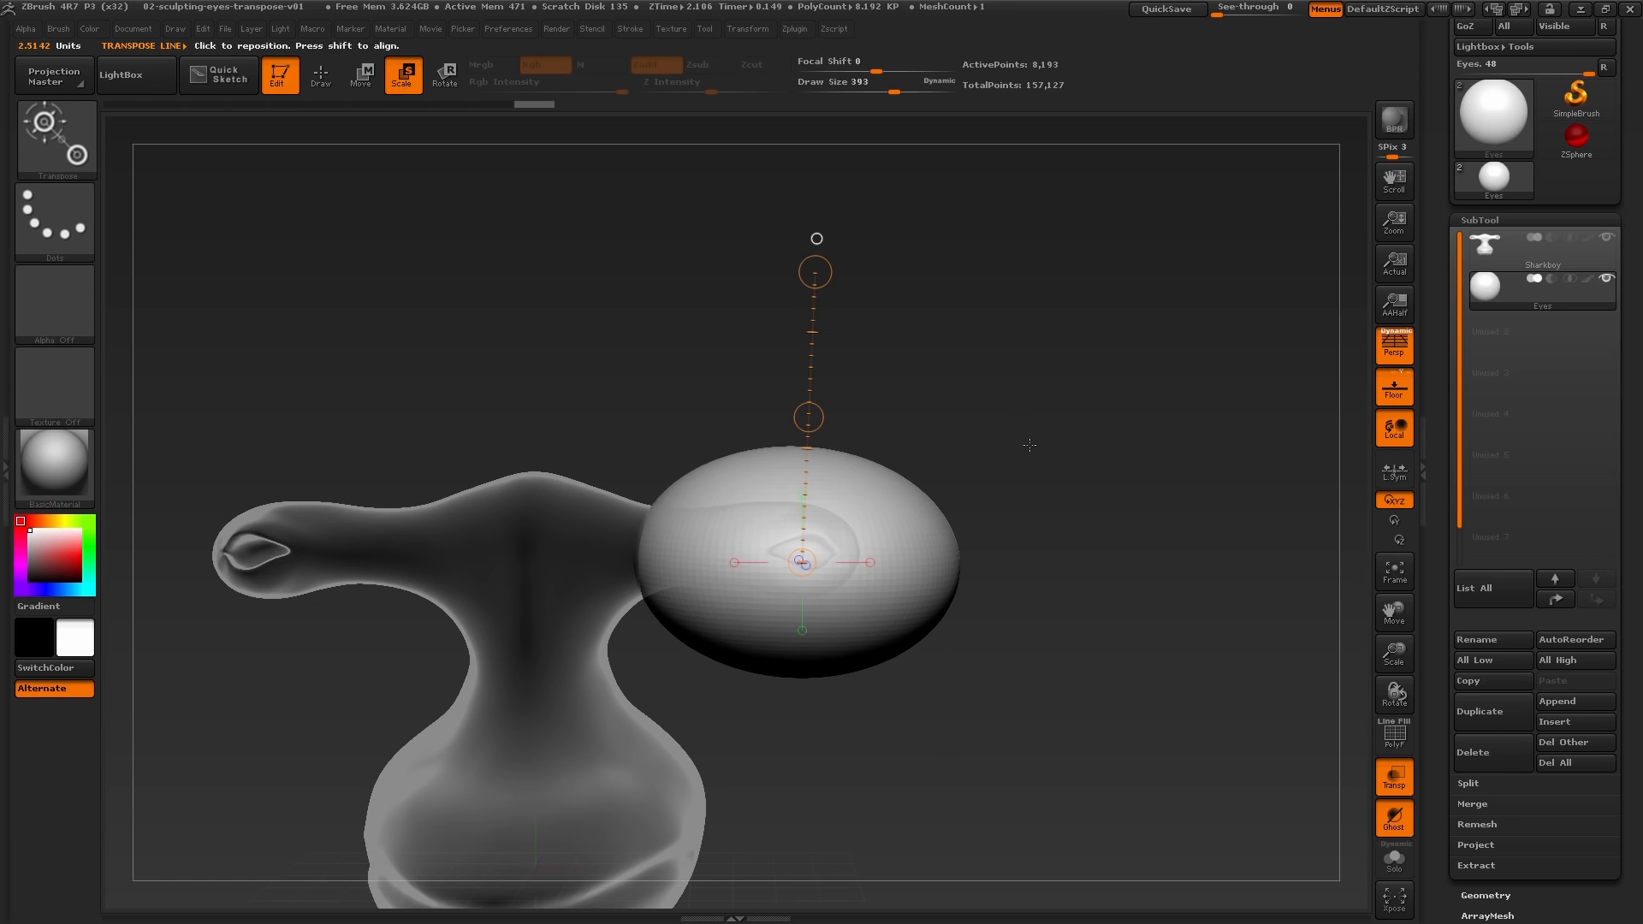
pyautogui.press('ctrl')
pyautogui.hotkey('ctrl', 'z')
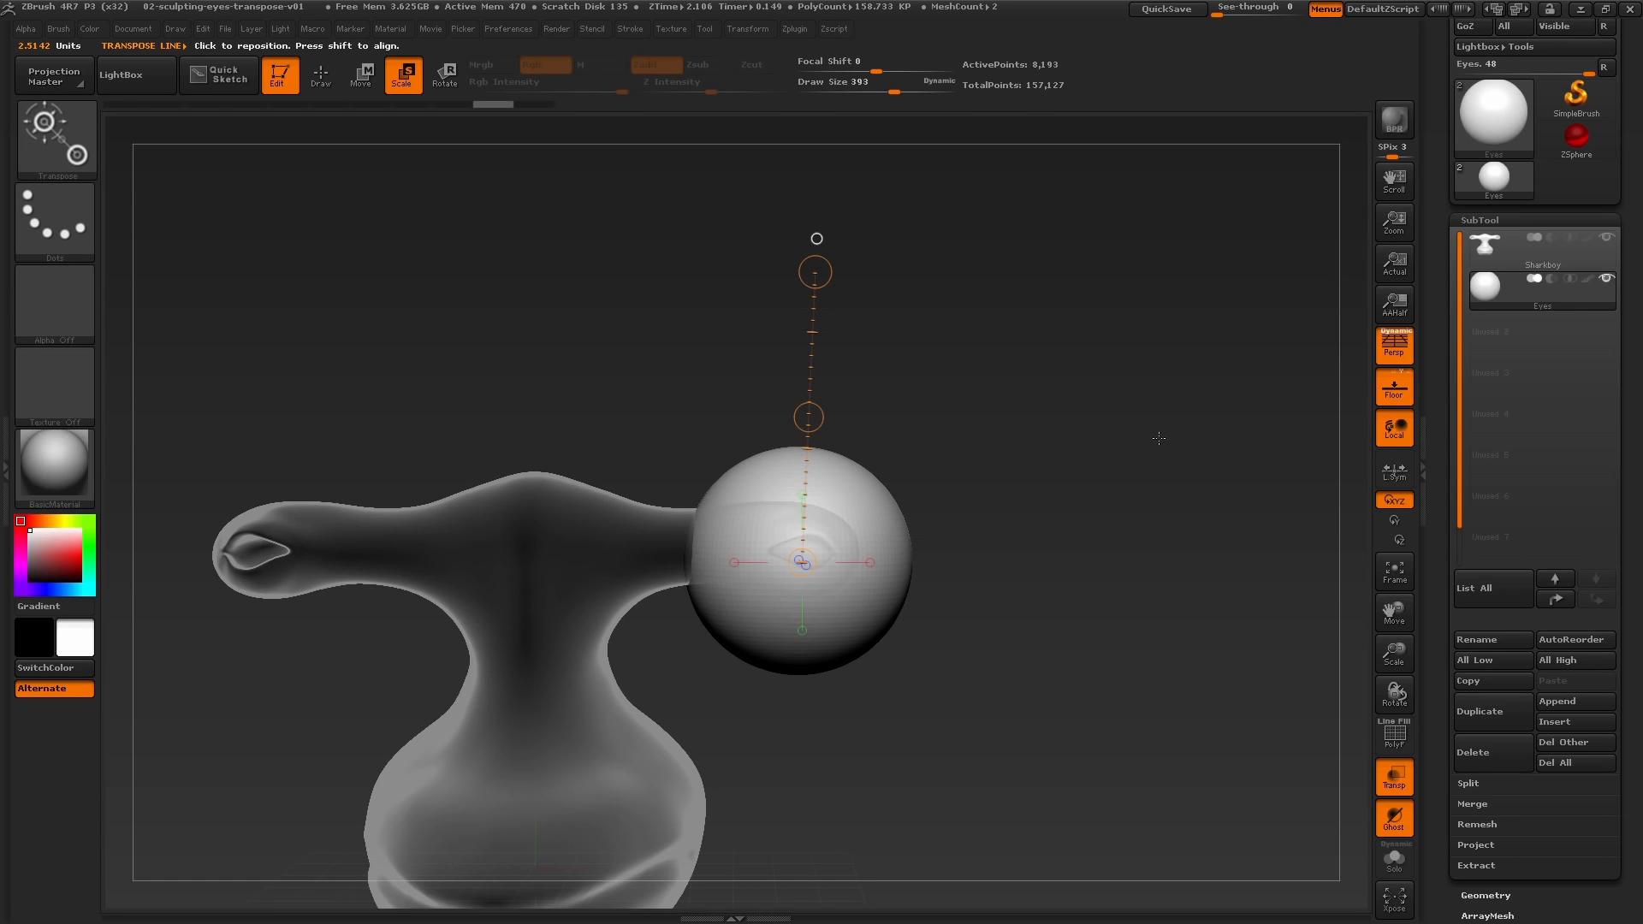
# Step: Scale the sphere uniformly on all three axes with the transpose line's end circles, shrinking it to about the stalk's size
pyautogui.moveTo(815, 271); pyautogui.dragTo(832, 152)
pyautogui.moveTo(801, 563); pyautogui.dragTo(952, 440)
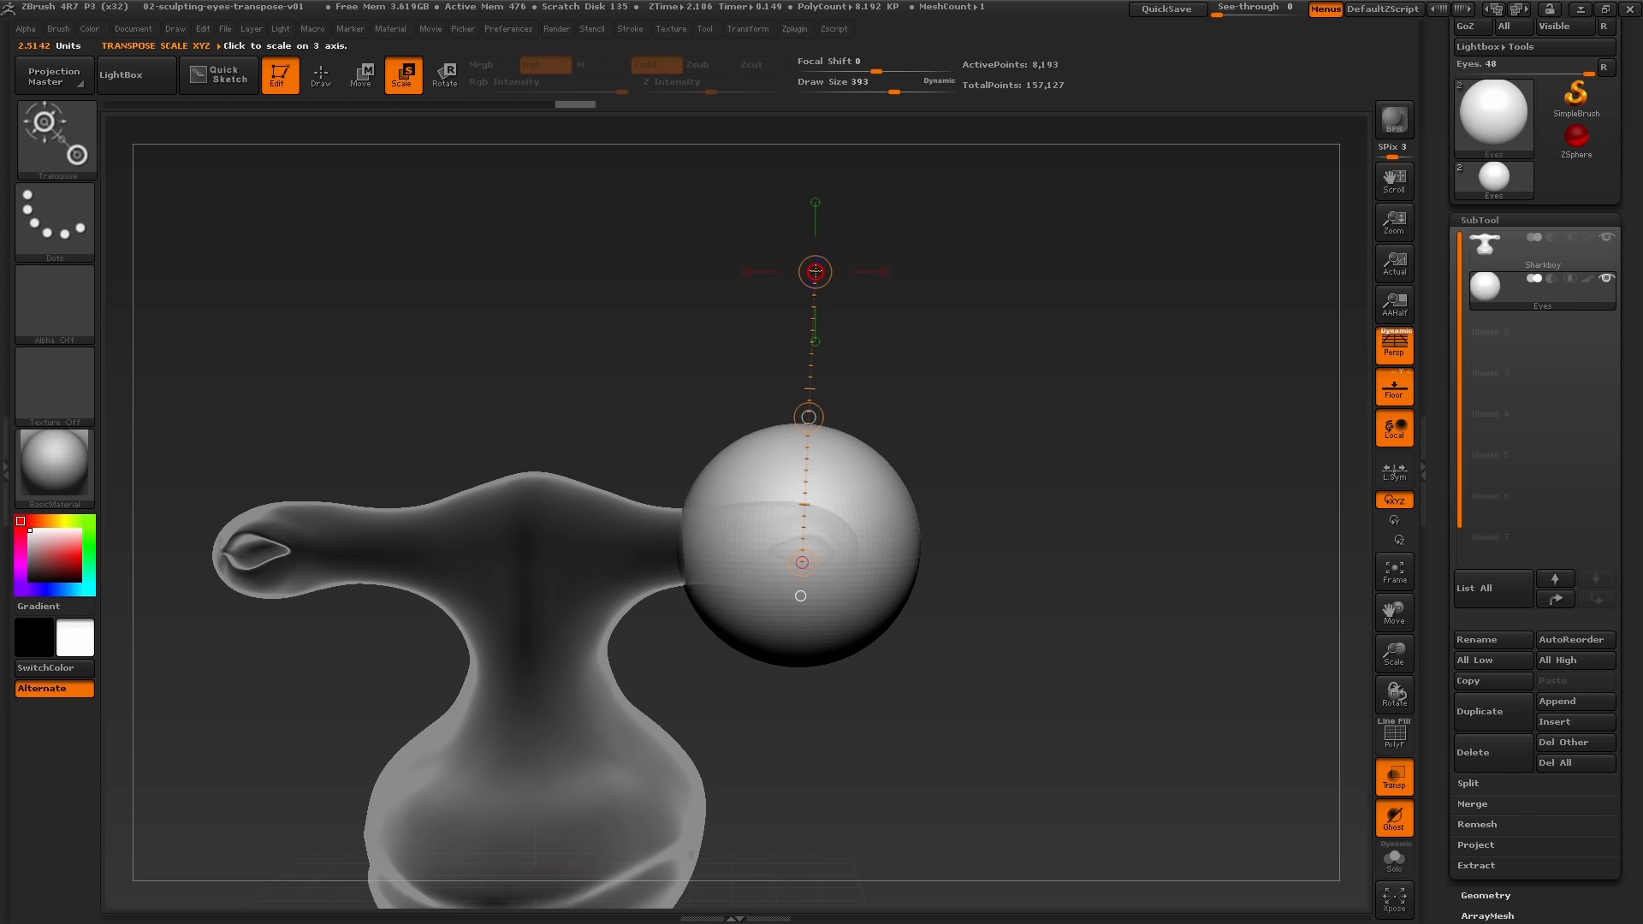
pyautogui.moveTo(815, 272); pyautogui.dragTo(836, 123)
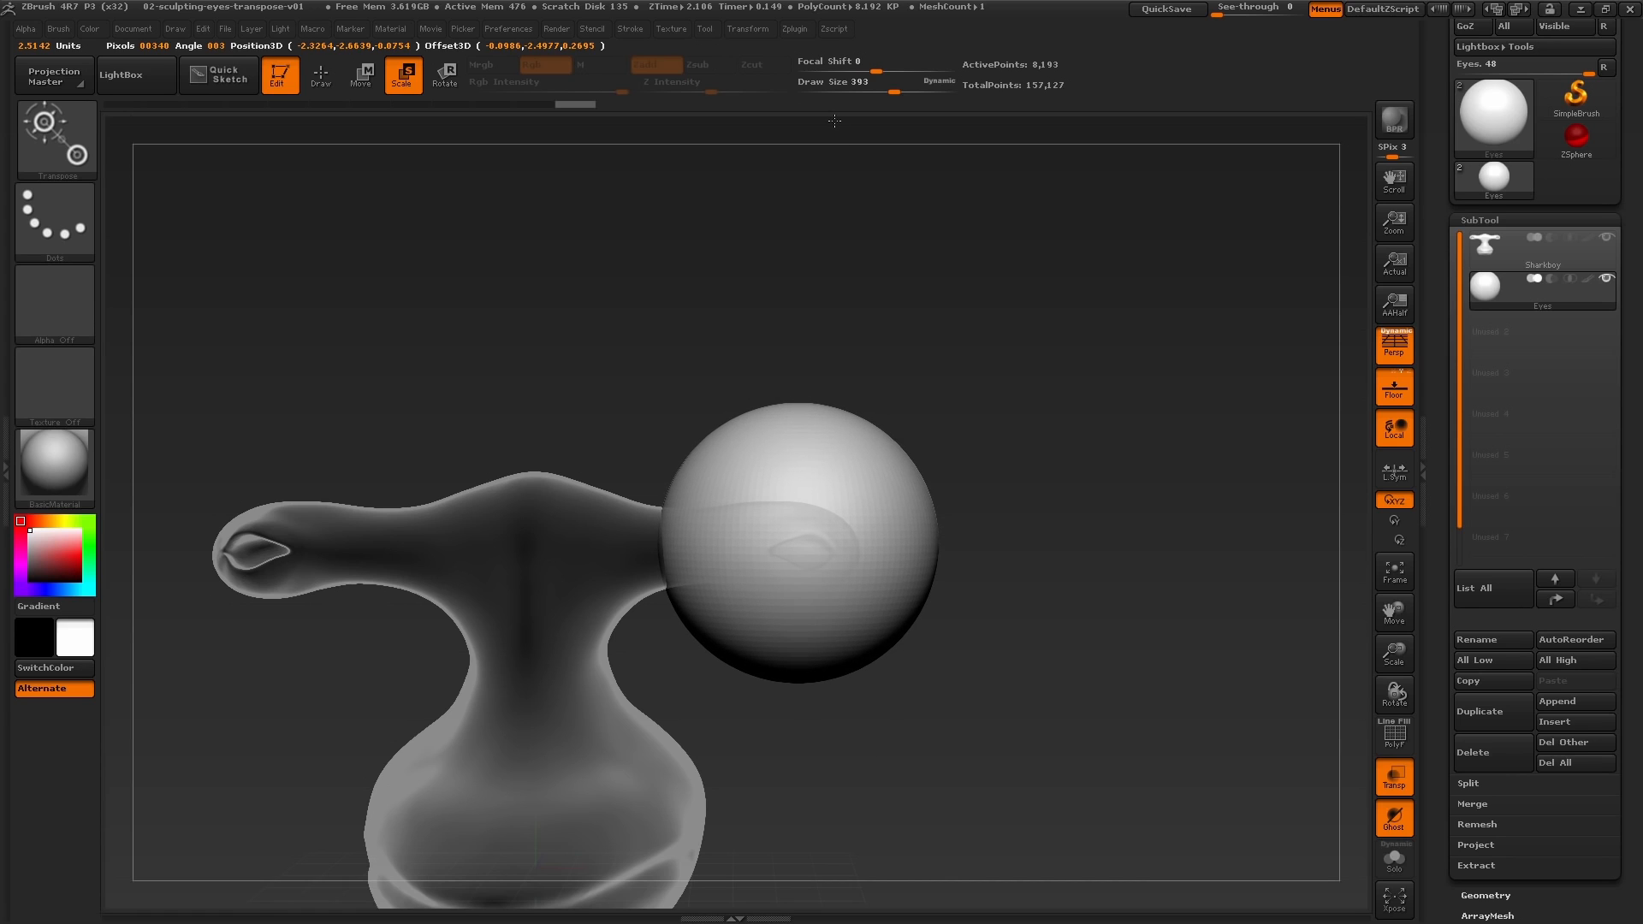
pyautogui.moveTo(833, 126); pyautogui.dragTo(822, 385)
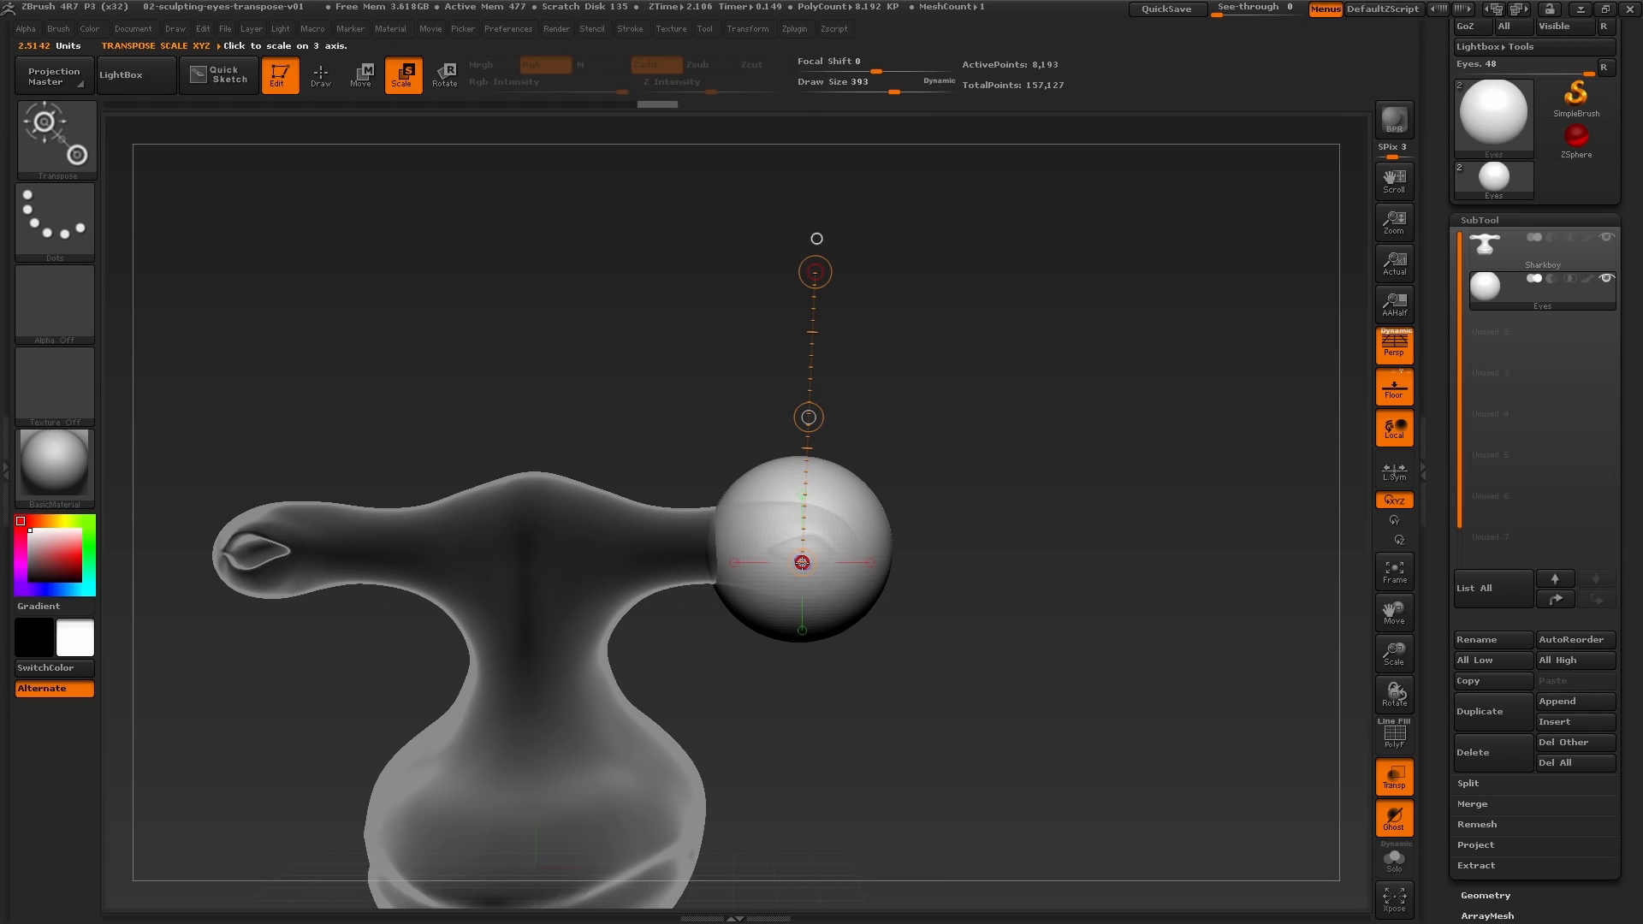
pyautogui.moveTo(802, 562); pyautogui.dragTo(837, 354)
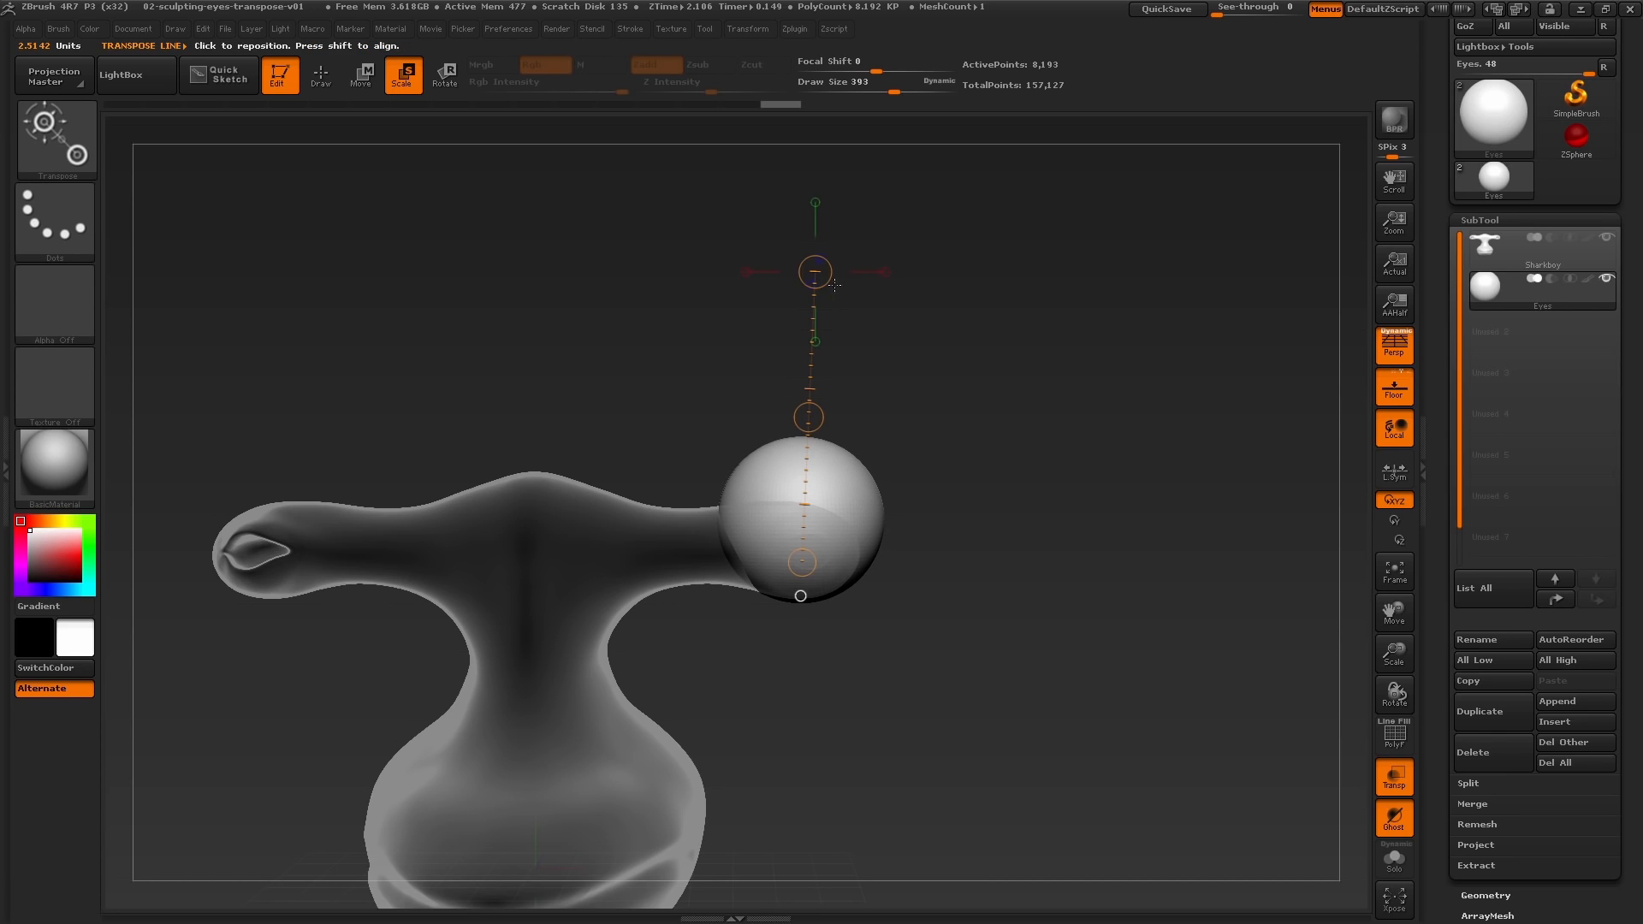
pyautogui.moveTo(813, 269); pyautogui.dragTo(835, 477)
# Step: Lower the sphere into the eye stalk from a side view and scale it down further to fit inside the tip
pyautogui.keyDown('alt'); pyautogui.moveTo(967, 505); pyautogui.dragTo(1015, 511); pyautogui.keyUp('alt')
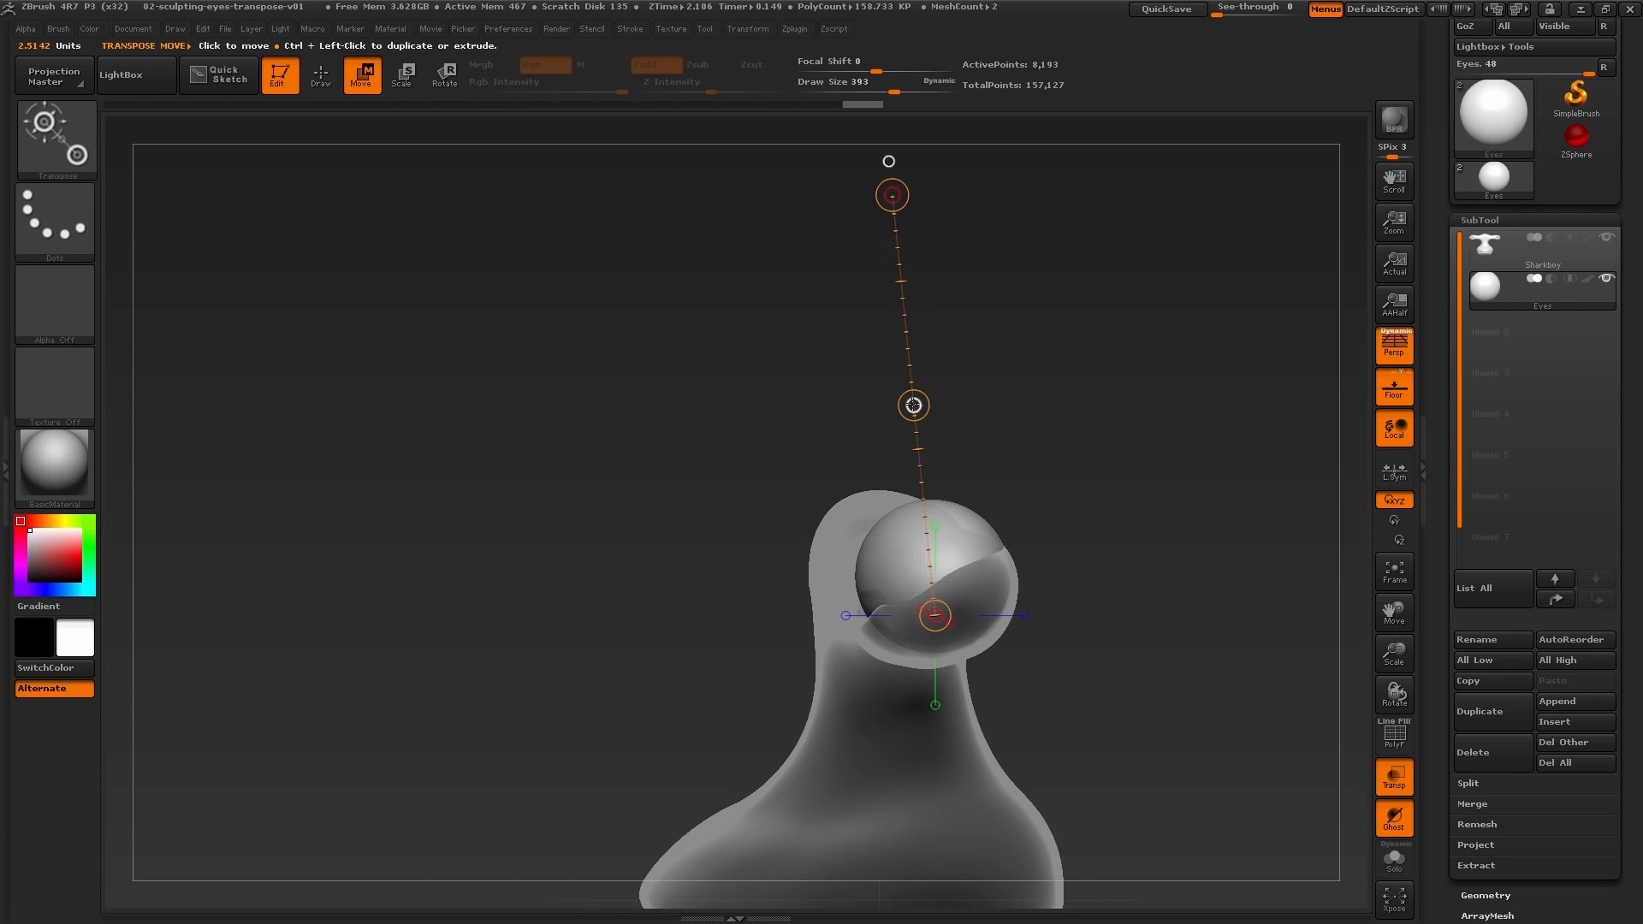
pyautogui.moveTo(913, 406); pyautogui.dragTo(914, 427)
pyautogui.moveTo(1113, 469); pyautogui.dragTo(1196, 539)
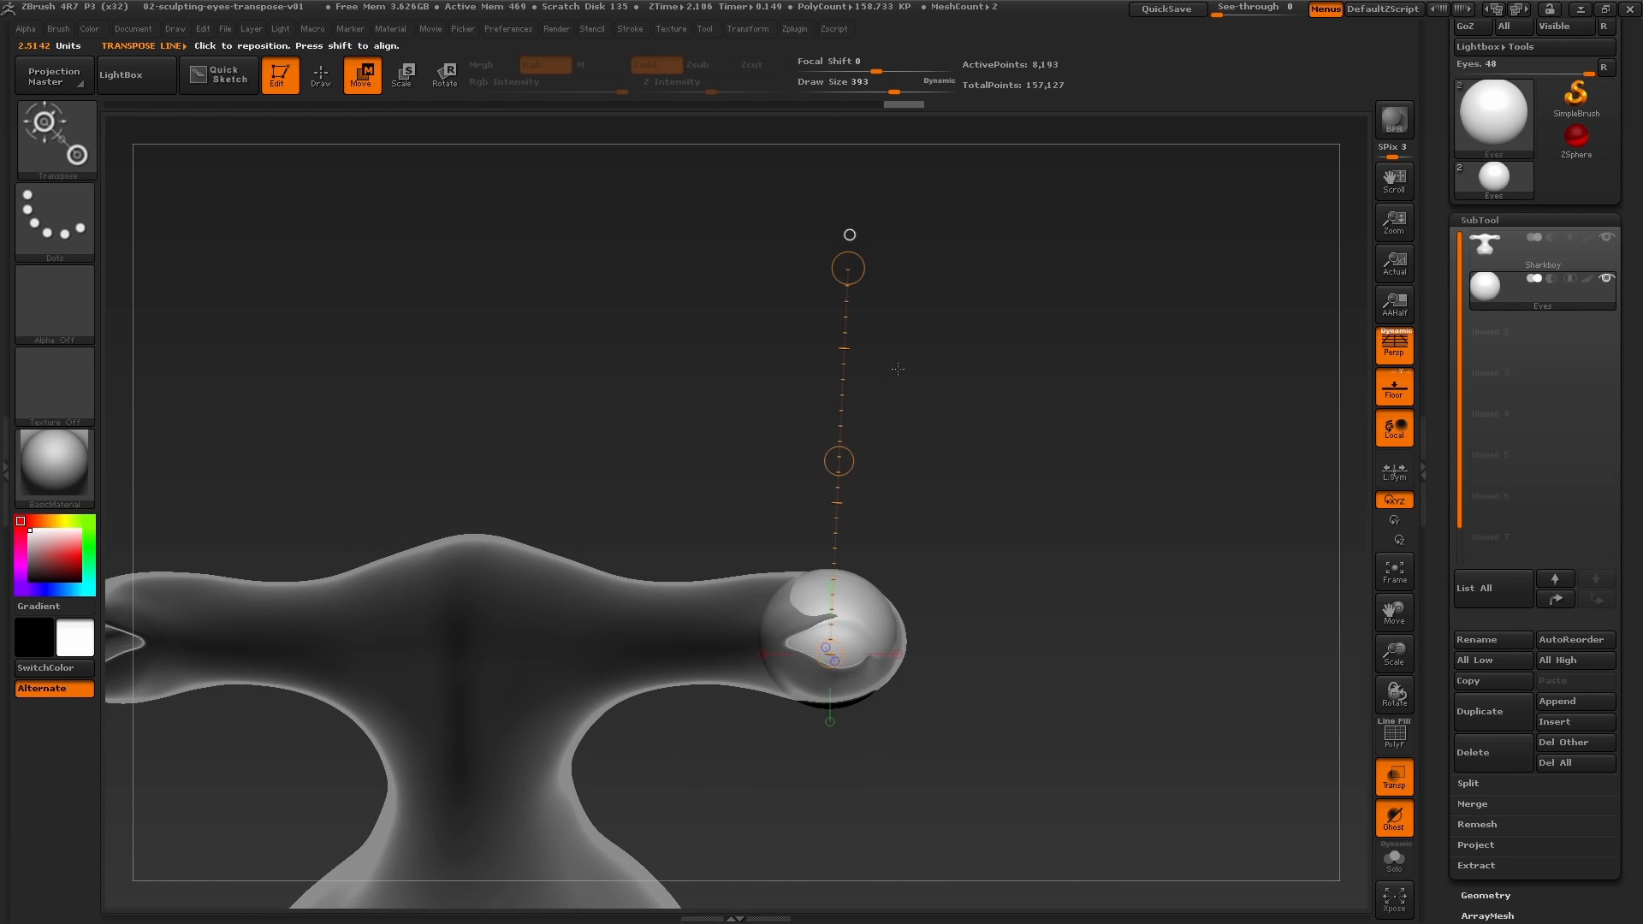
pyautogui.click(403, 75)
pyautogui.moveTo(849, 269); pyautogui.dragTo(857, 396)
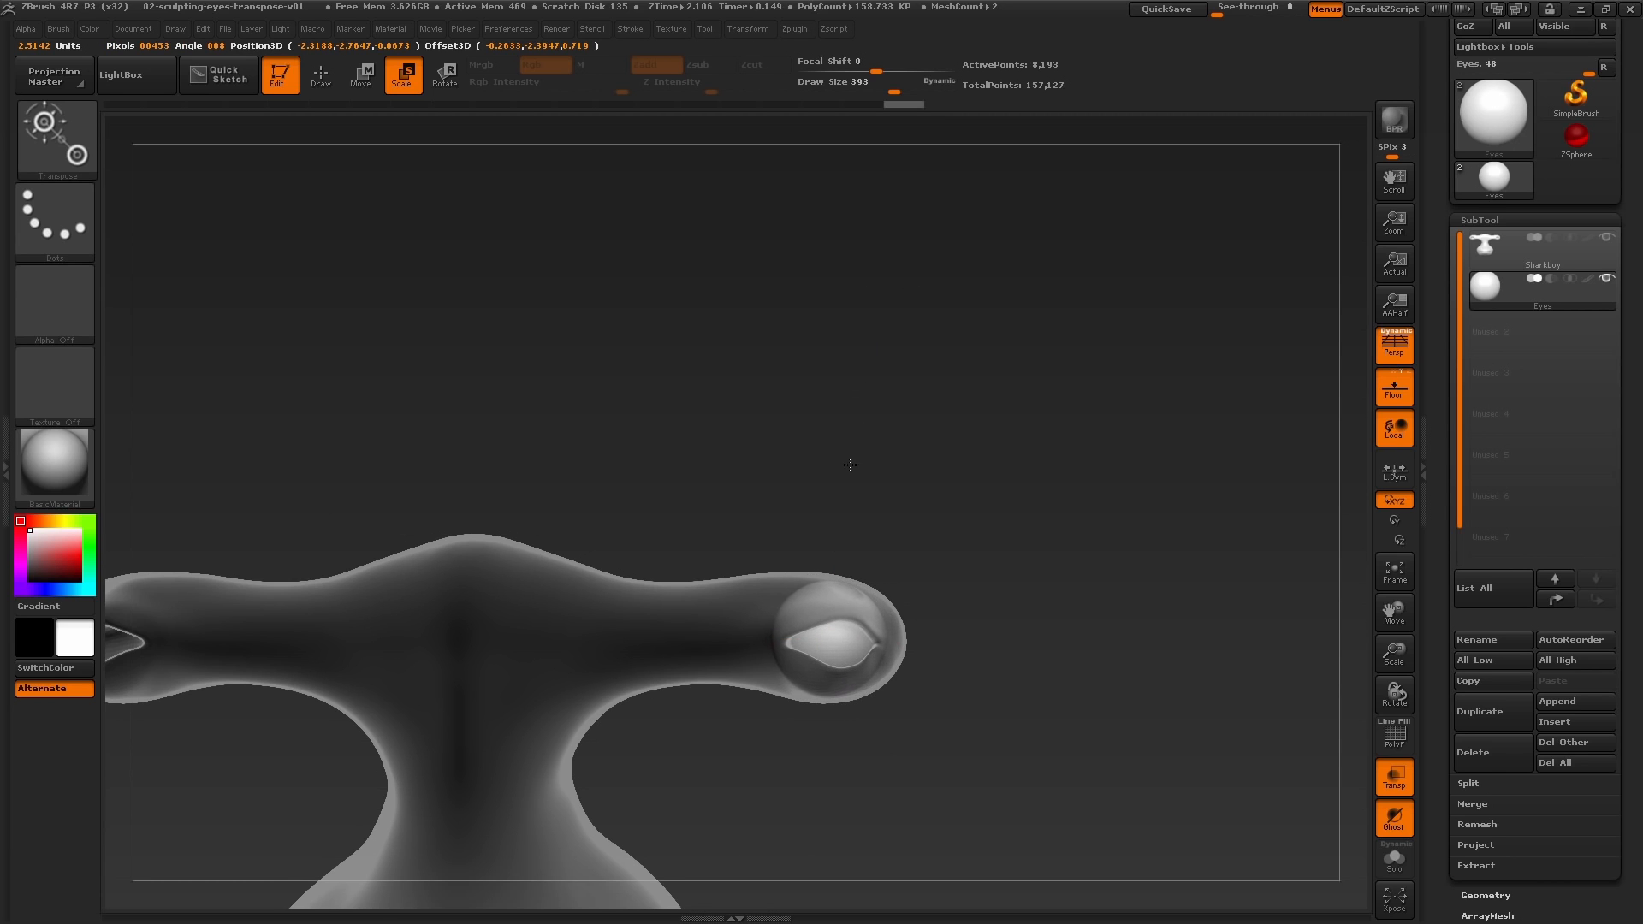
# Step: Fine-tune the sphere's position behind the eye socket from the side and front with transpose Move
pyautogui.moveTo(950, 516); pyautogui.dragTo(1015, 558)
pyautogui.press('w')
pyautogui.moveTo(734, 436); pyautogui.dragTo(740, 447)
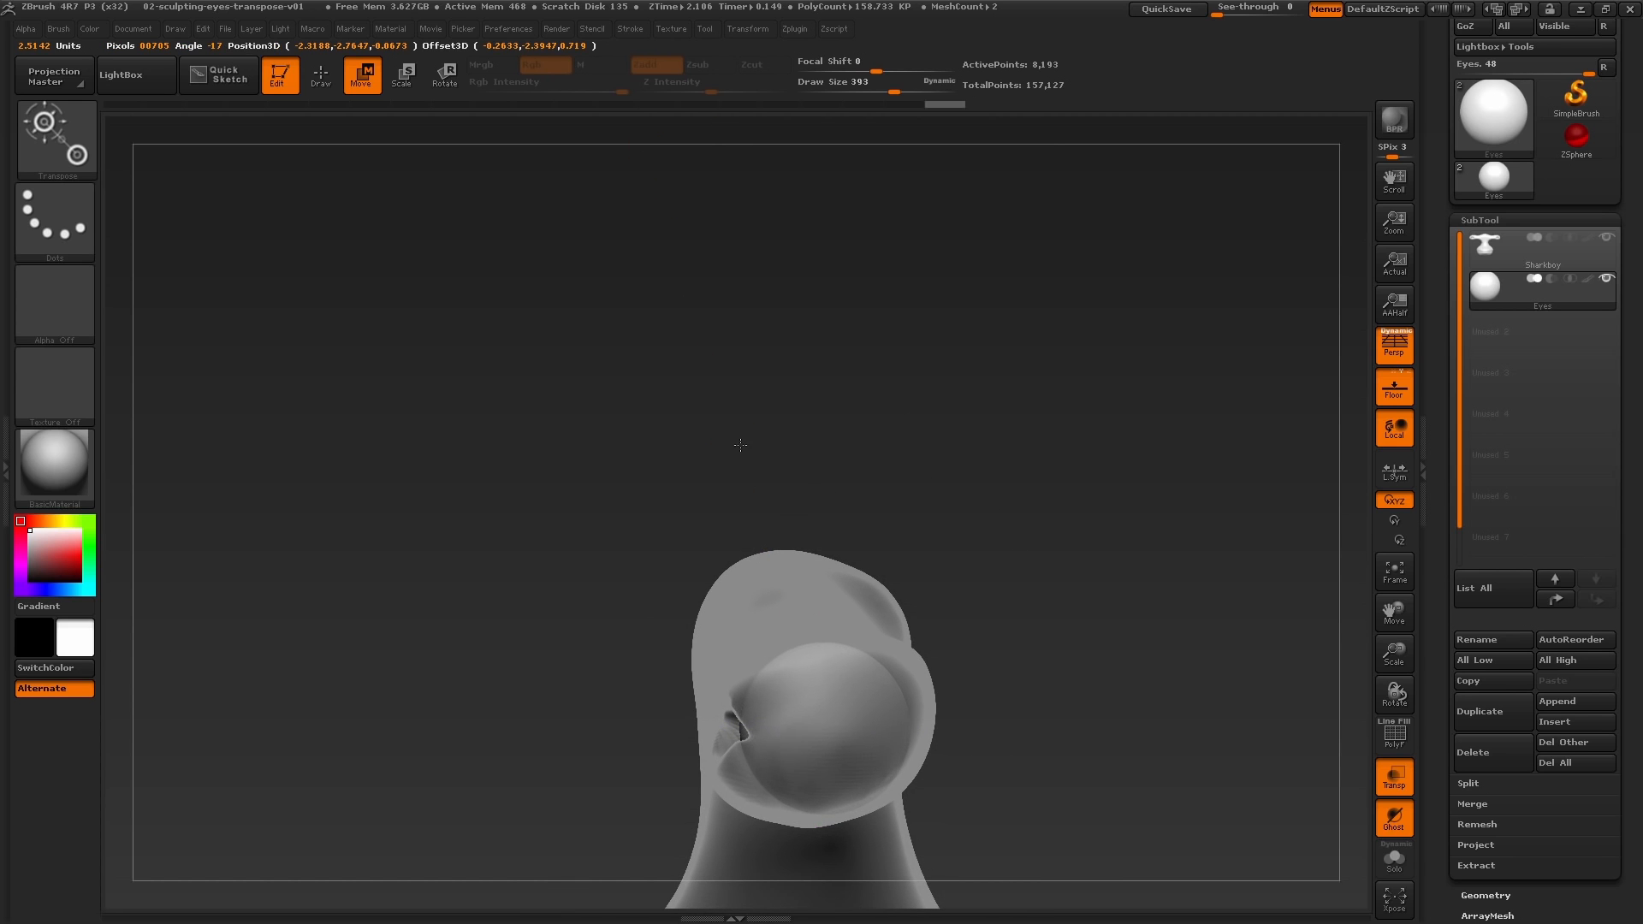
pyautogui.moveTo(1010, 482); pyautogui.dragTo(1045, 599)
pyautogui.keyDown('alt'); pyautogui.moveTo(1045, 599); pyautogui.dragTo(1010, 573); pyautogui.keyUp('alt')
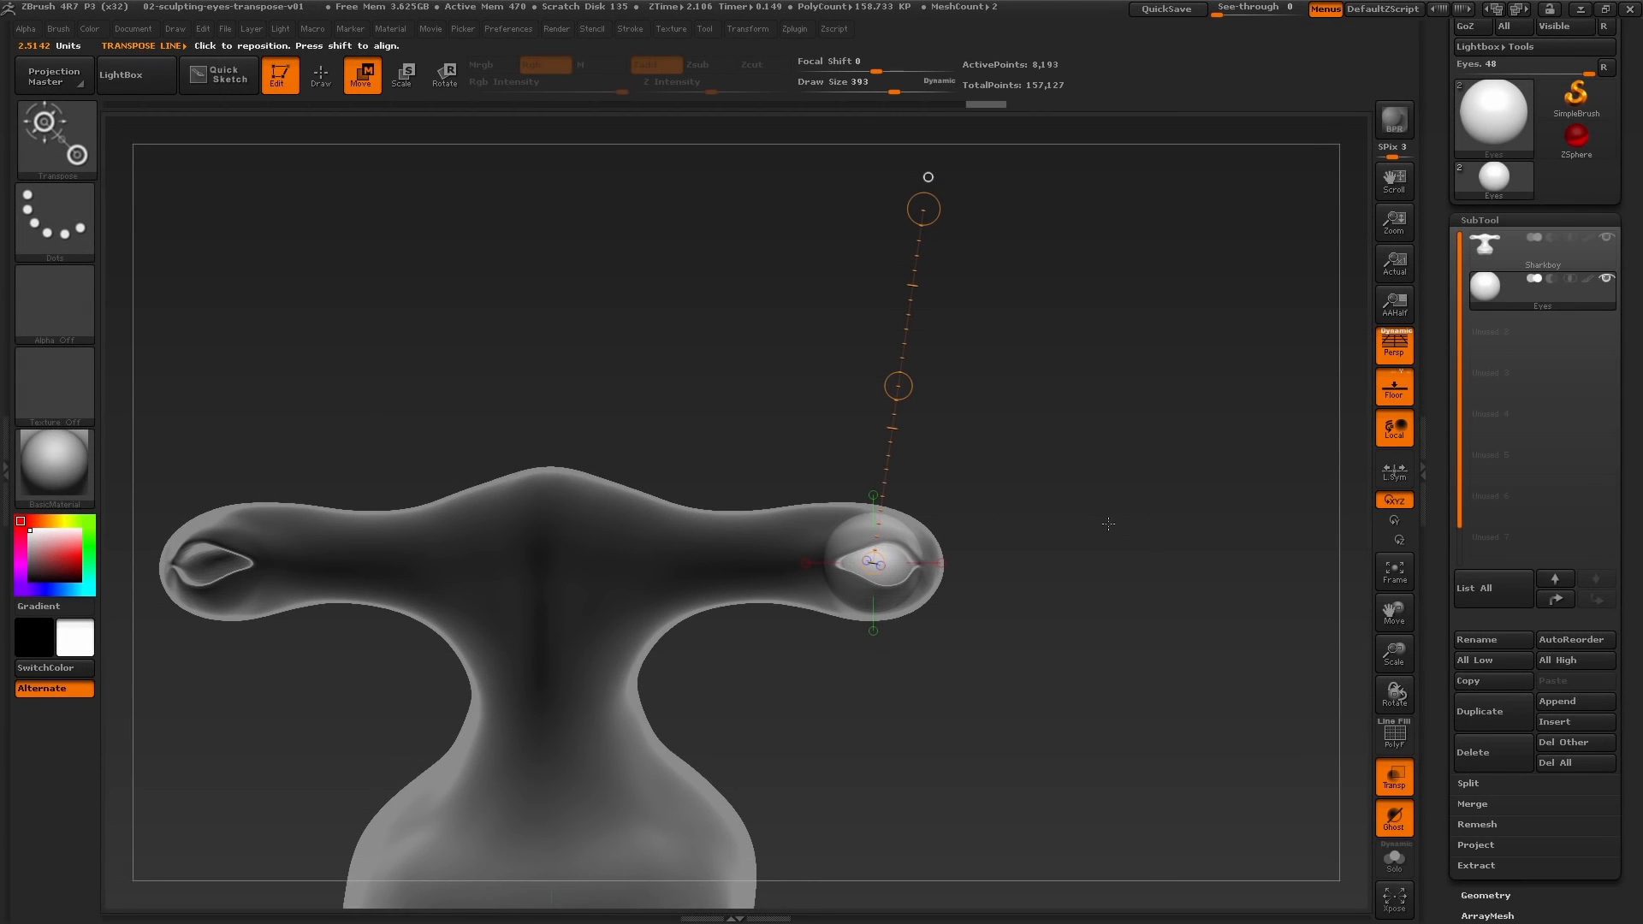
pyautogui.moveTo(898, 386); pyautogui.dragTo(903, 394)
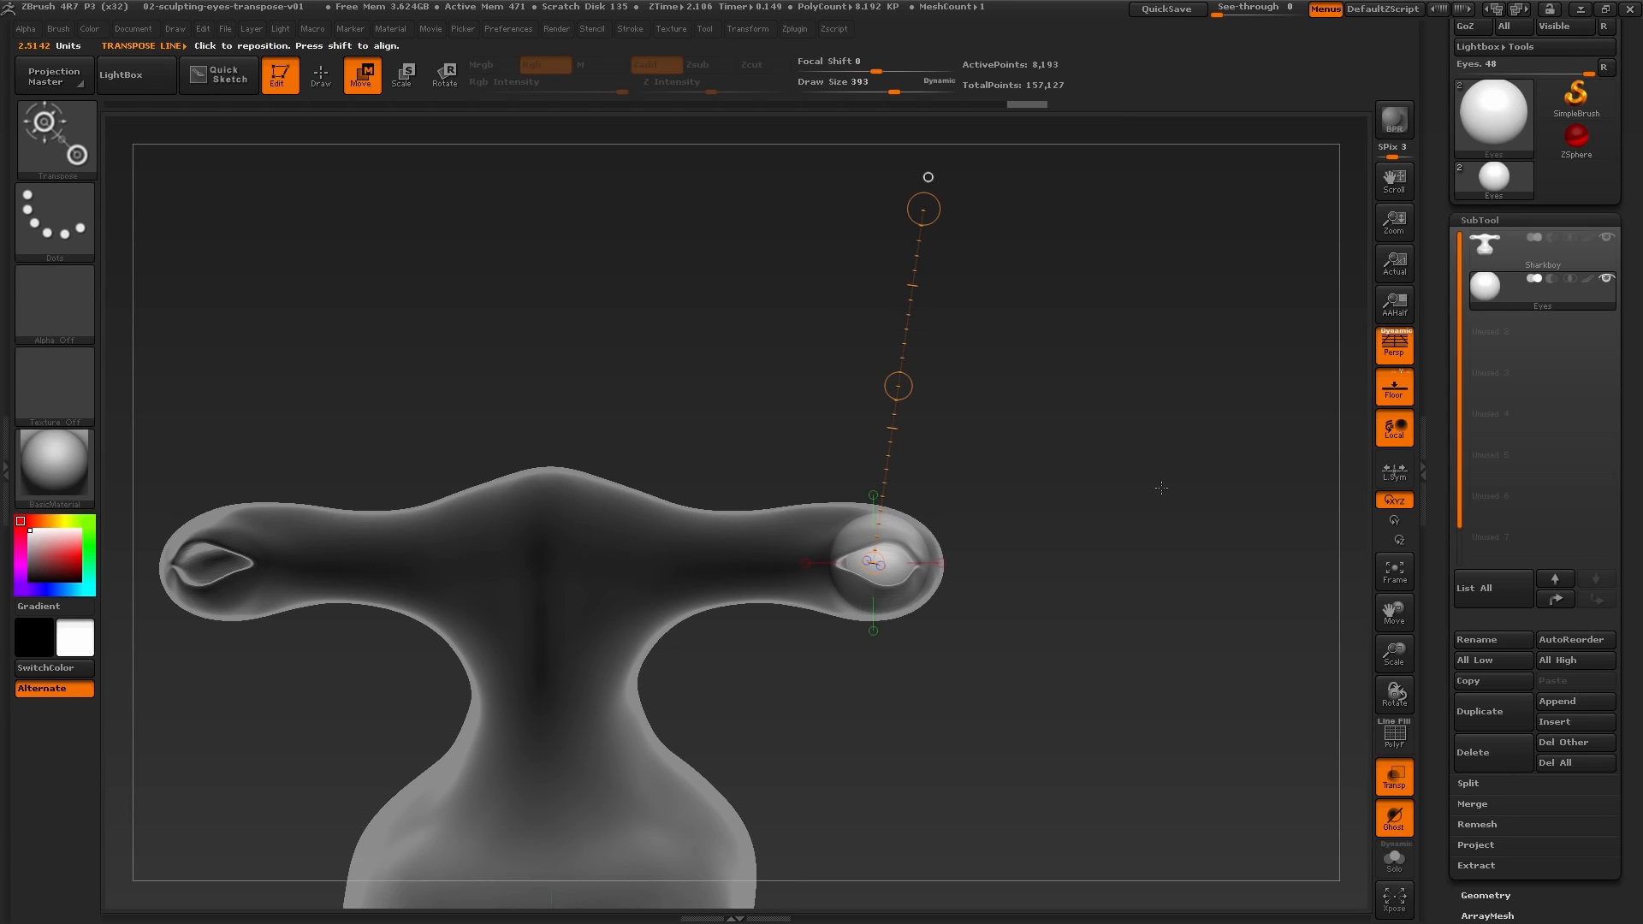
# Step: Return to Draw mode and set the draw size to 311
pyautogui.click(321, 77)
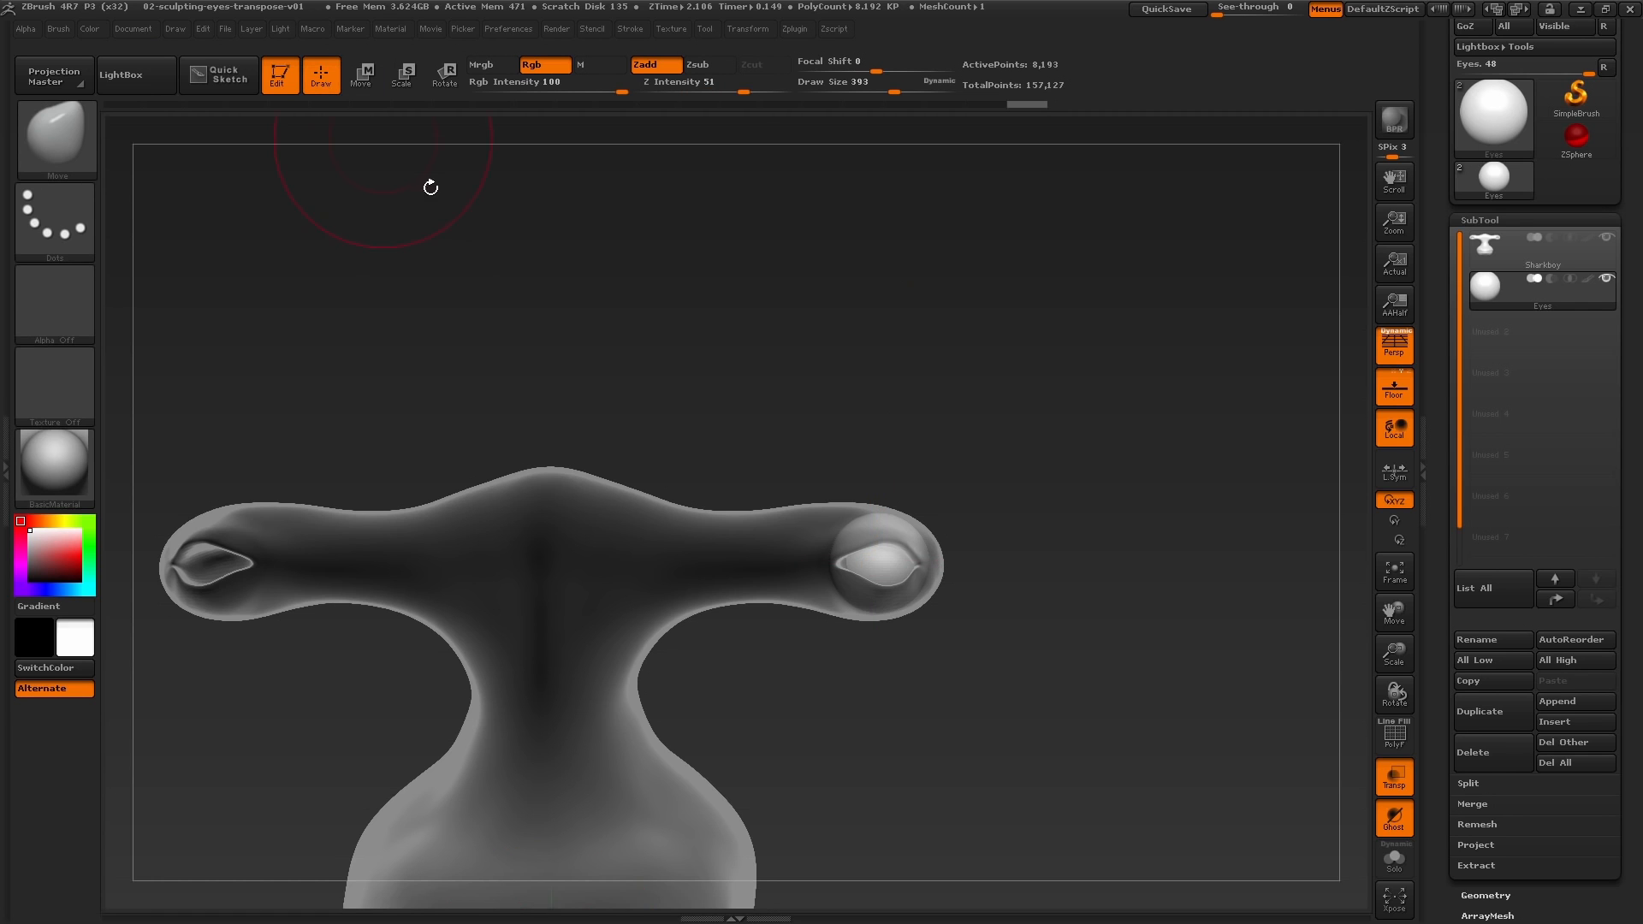
pyautogui.moveTo(1082, 508); pyautogui.dragTo(939, 703)
pyautogui.moveTo(1068, 730)
pyautogui.keyDown('alt'); pyautogui.mouseDown()
pyautogui.moveTo(1084, 742)
pyautogui.moveTo(1072, 710)
pyautogui.mouseUp(); pyautogui.keyUp('alt')
pyautogui.press('s')
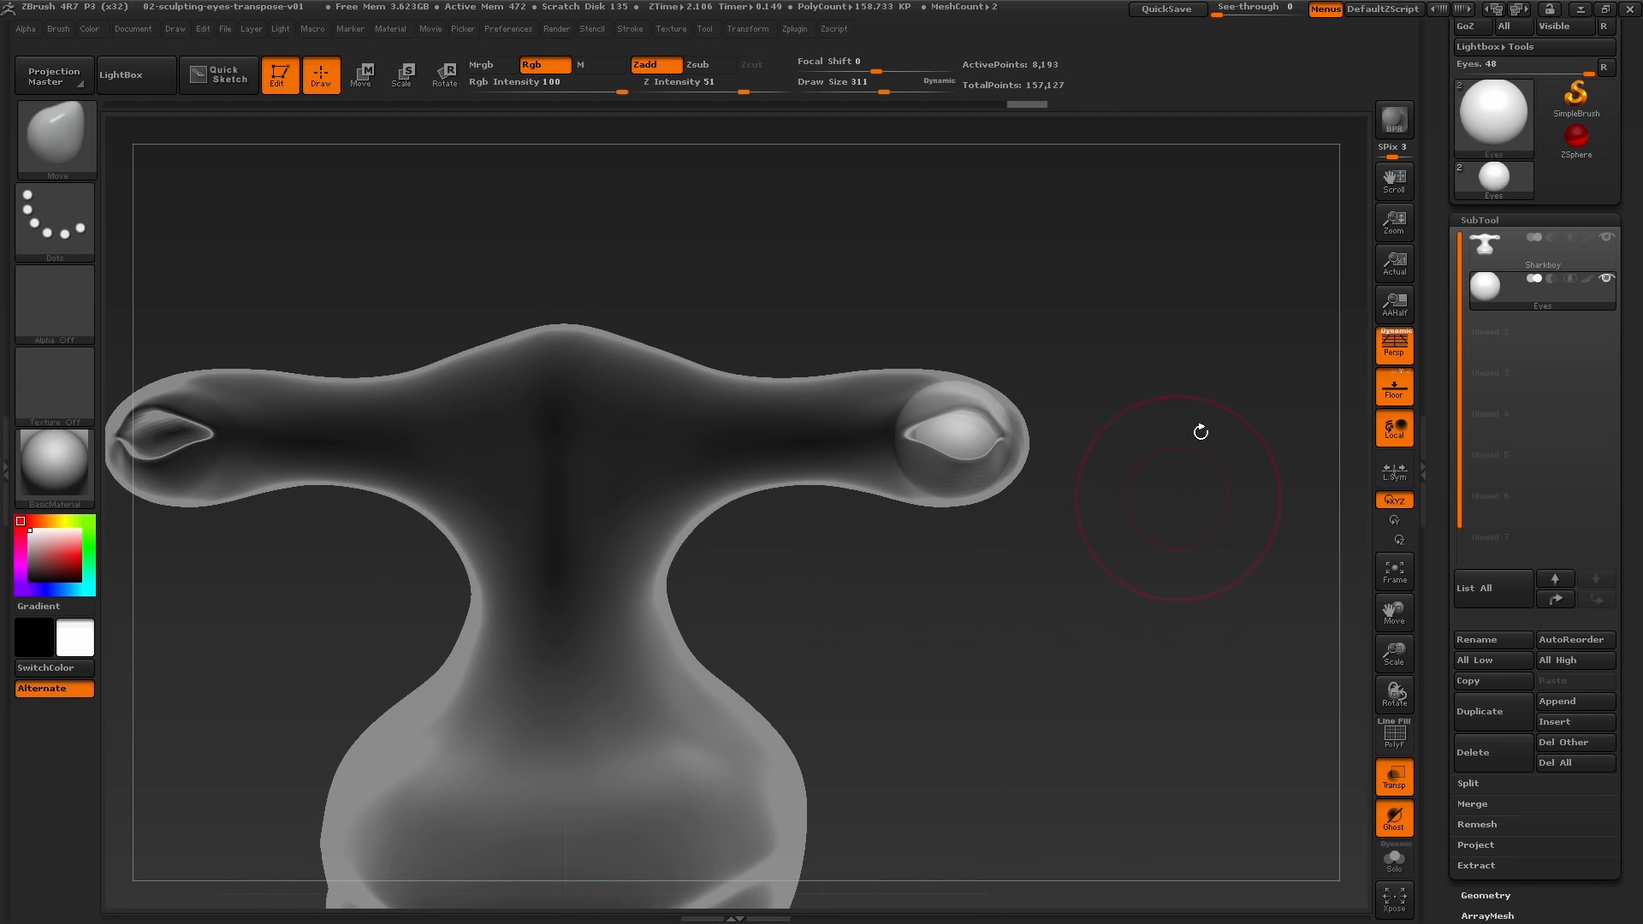
# Step: Select the Sharkboy subtool and turn off transparency
pyautogui.click(1481, 248)
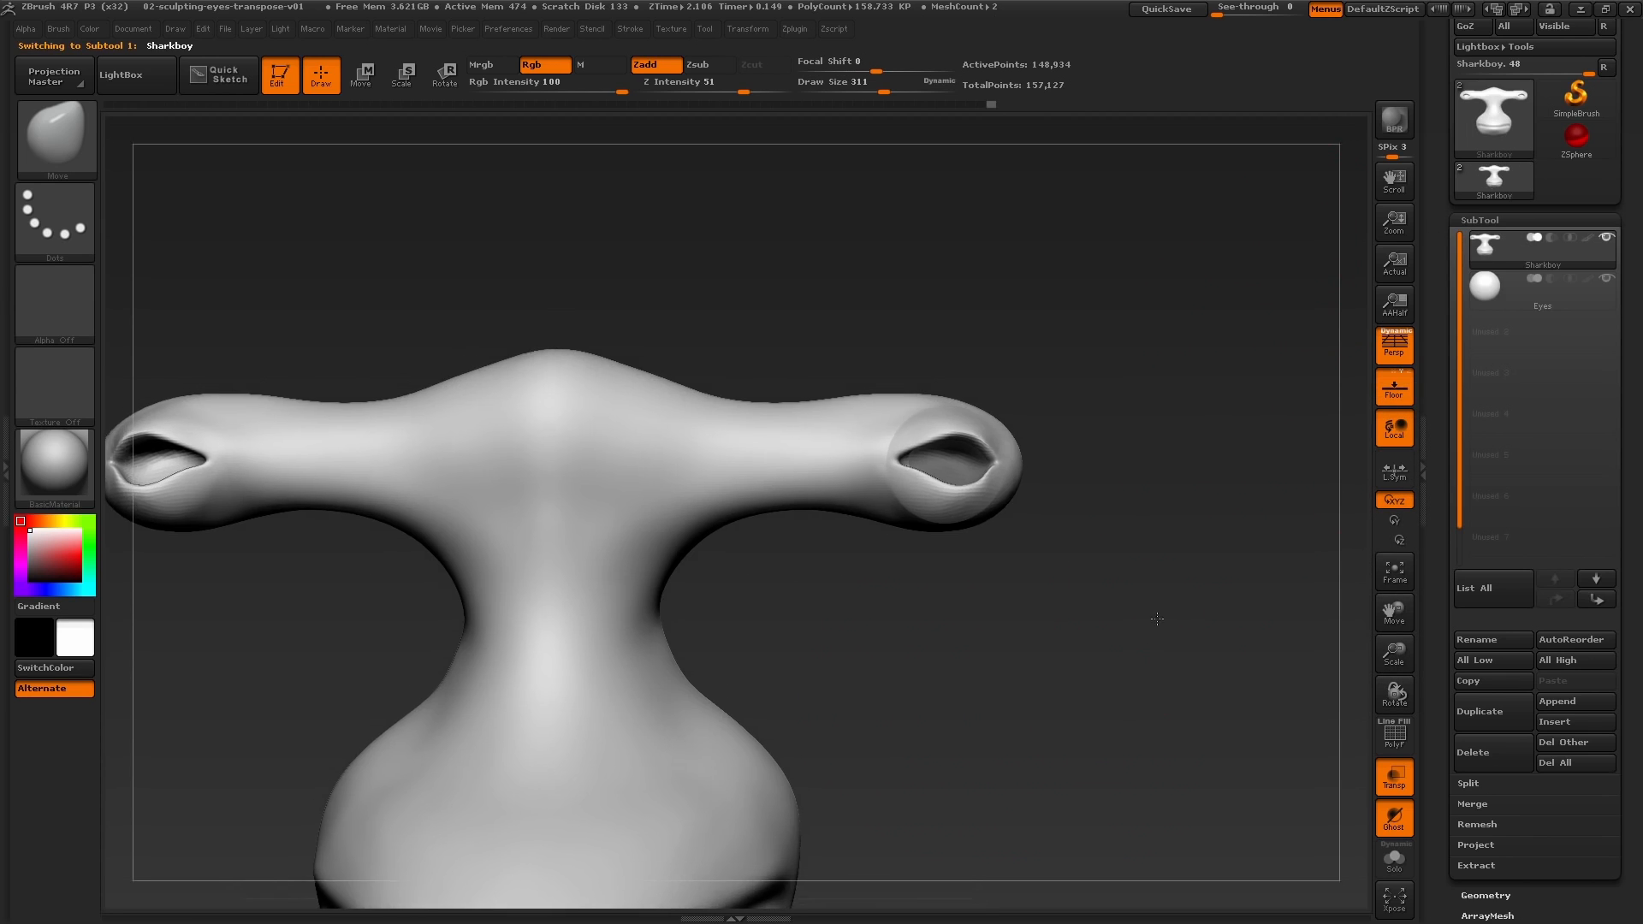
pyautogui.moveTo(1204, 729); pyautogui.dragTo(1312, 781)
pyautogui.click(1393, 783)
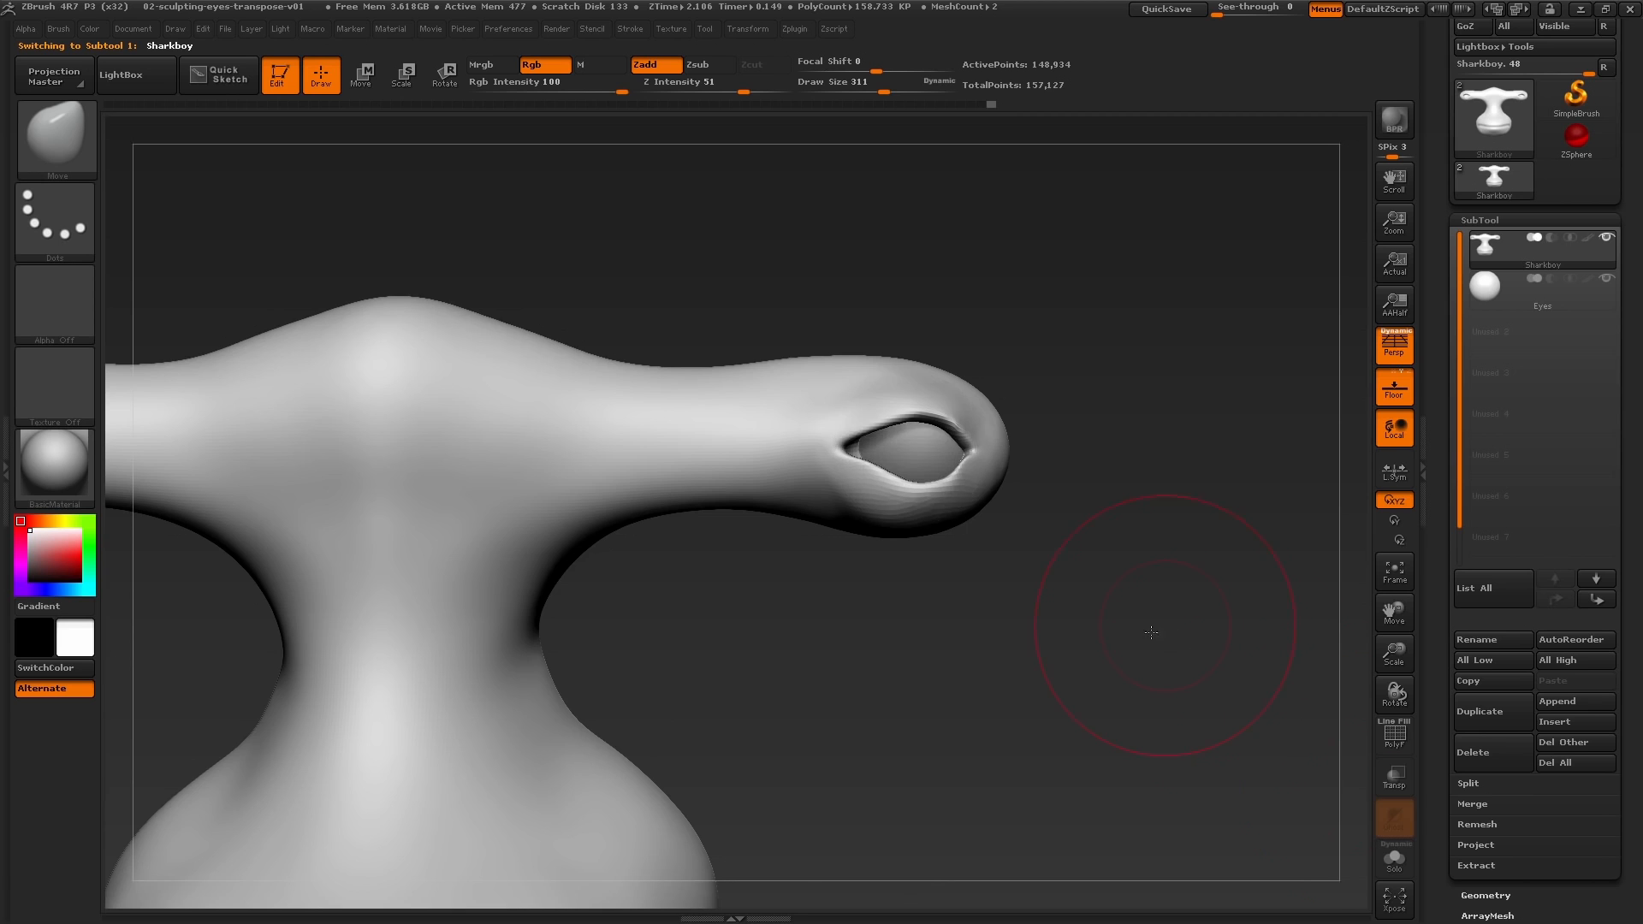
# Step: Pull the upper rim of the right-hand eye socket around the eyeball with the Move brush at draw size 351
pyautogui.moveTo(1127, 612)
pyautogui.mouseDown()
pyautogui.moveTo(1222, 598)
pyautogui.moveTo(1097, 576)
pyautogui.moveTo(814, 594)
pyautogui.mouseUp()
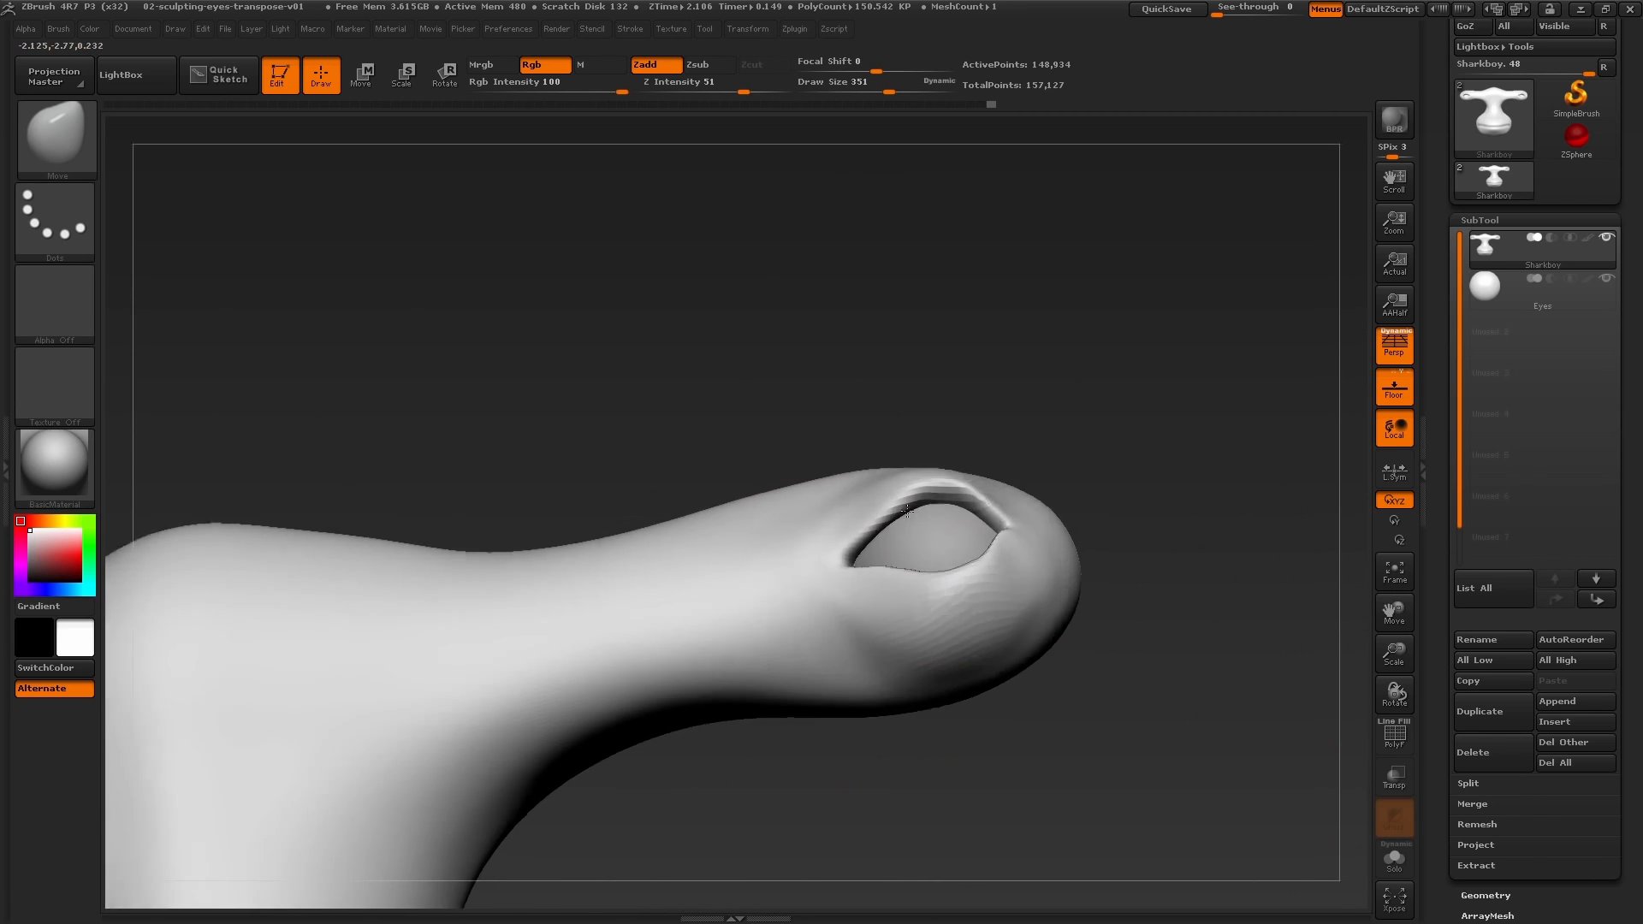
pyautogui.moveTo(907, 511); pyautogui.dragTo(911, 503)
pyautogui.moveTo(1147, 531); pyautogui.dragTo(1216, 565)
pyautogui.moveTo(1147, 548); pyautogui.dragTo(1138, 505)
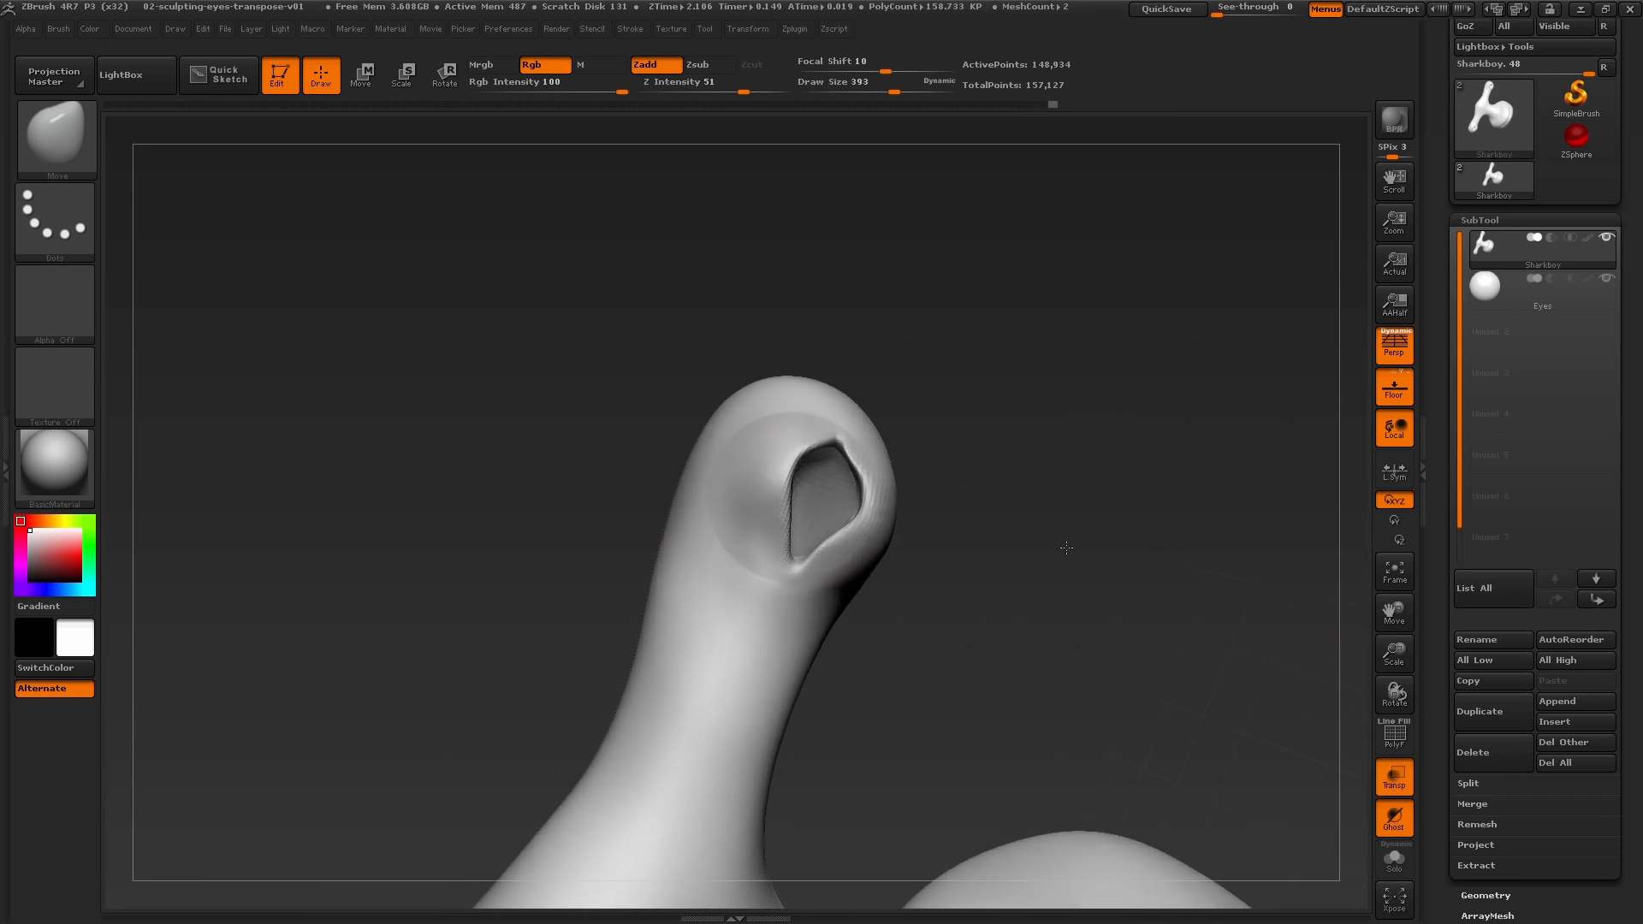
# Step: Reduce the Move brush to about draw size 202 and reshape the socket's rim around the eyeball from close up
pyautogui.moveTo(1066, 548)
pyautogui.mouseDown()
pyautogui.moveTo(857, 504)
pyautogui.moveTo(1001, 507)
pyautogui.moveTo(764, 504)
pyautogui.mouseUp()
pyautogui.press('s')
pyautogui.moveTo(790, 486); pyautogui.dragTo(822, 507, button='right')
pyautogui.press('s')
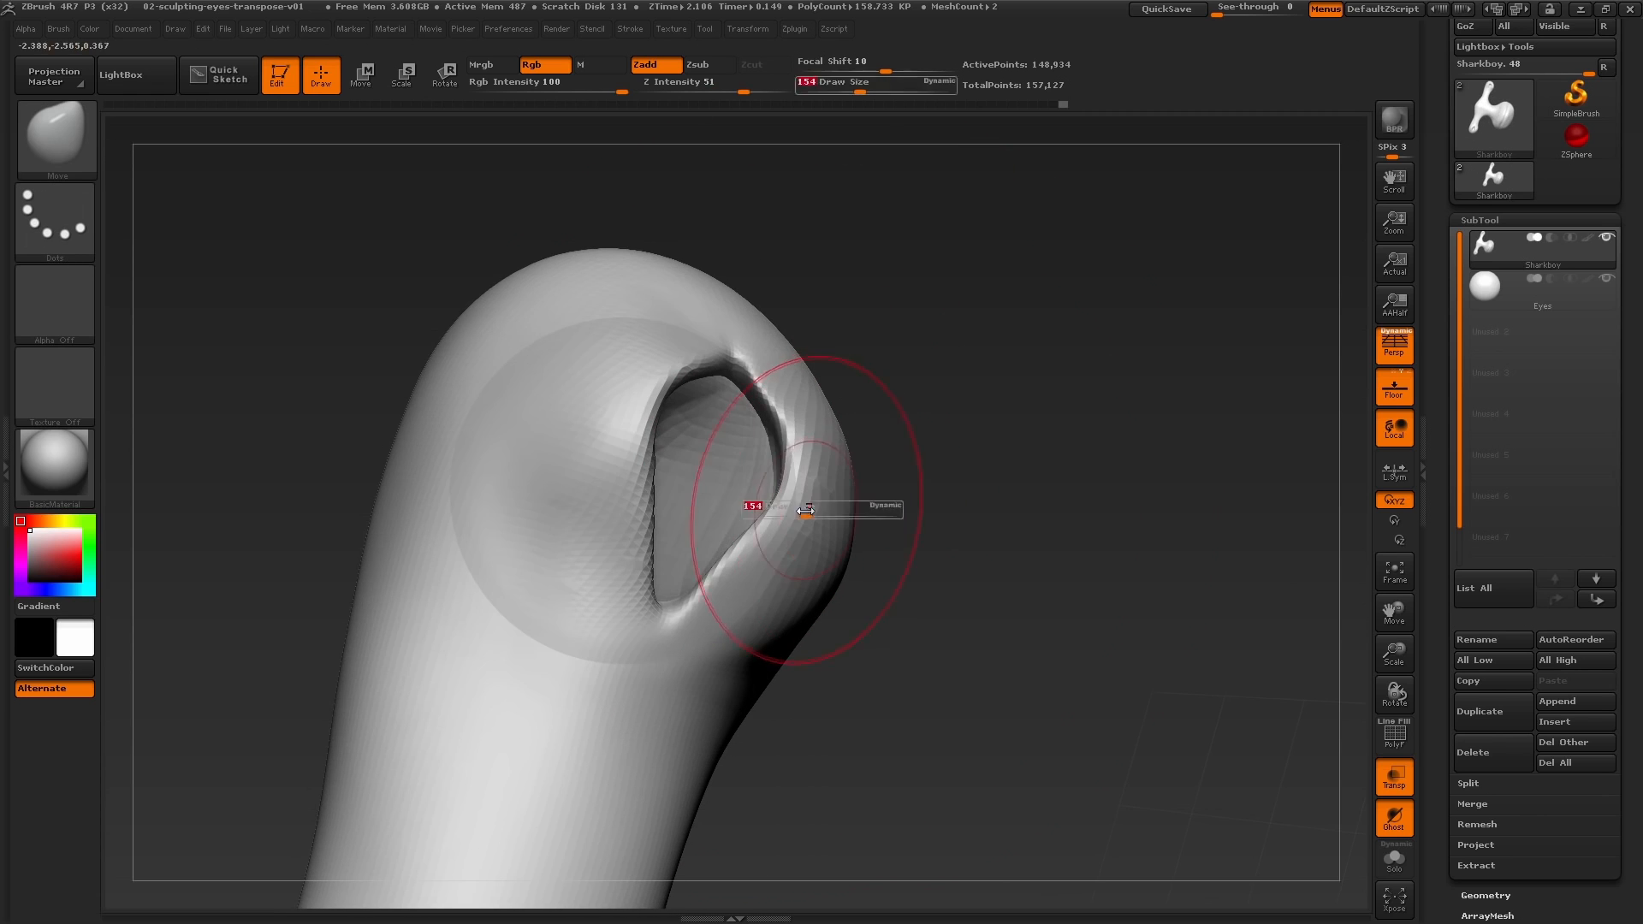
pyautogui.moveTo(808, 510); pyautogui.dragTo(816, 510)
pyautogui.moveTo(775, 507); pyautogui.dragTo(783, 501)
pyautogui.moveTo(796, 496); pyautogui.dragTo(727, 441, button='right')
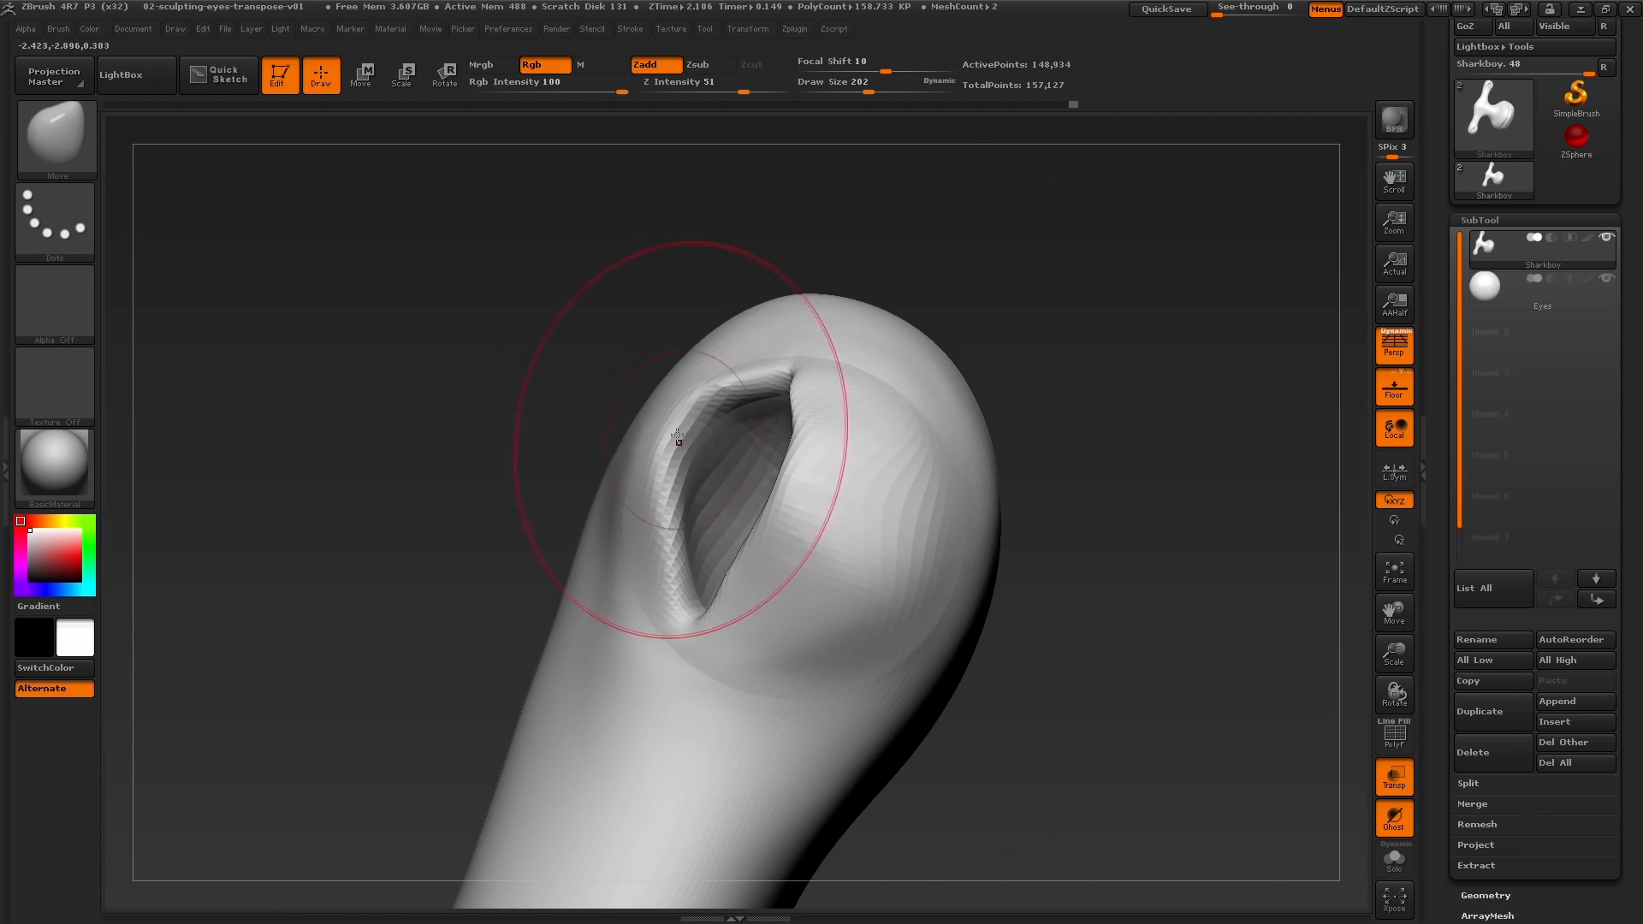
# Step: Turn transparency off again and shape the eyelid edges with the Move brush at draw size 212
pyautogui.click(1382, 776)
pyautogui.moveTo(1251, 682)
pyautogui.mouseDown(button='right')
pyautogui.moveTo(1203, 579)
pyautogui.moveTo(940, 538)
pyautogui.moveTo(890, 417)
pyautogui.mouseUp(button='right')
pyautogui.press('s')
pyautogui.moveTo(890, 418); pyautogui.dragTo(897, 418)
pyautogui.moveTo(888, 385); pyautogui.dragTo(899, 402)
pyautogui.moveTo(913, 522)
pyautogui.mouseDown(button='right')
pyautogui.moveTo(976, 479)
pyautogui.moveTo(796, 368)
pyautogui.mouseUp(button='right')
pyautogui.moveTo(856, 341); pyautogui.dragTo(884, 319)
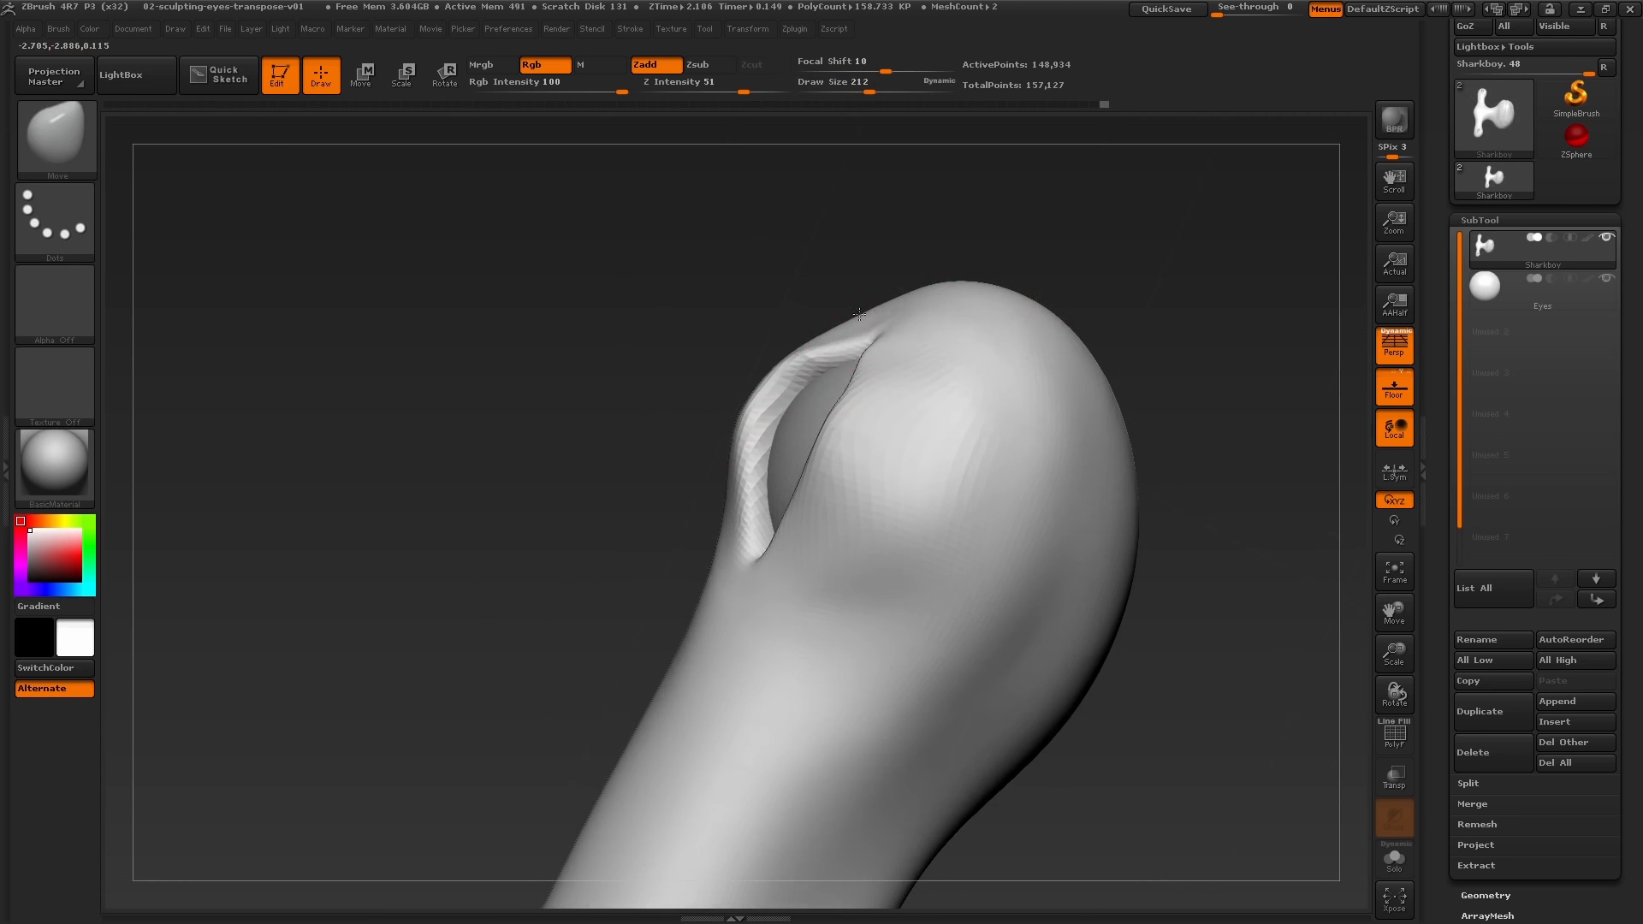
pyautogui.moveTo(783, 402); pyautogui.dragTo(745, 418, button='right')
pyautogui.moveTo(770, 400); pyautogui.dragTo(776, 399)
# Step: Refine the shape of the right-hand eye opening from the front with the Move brush at draw size 212
pyautogui.keyDown('ctrl'); pyautogui.moveTo(821, 428); pyautogui.dragTo(805, 360, button='right'); pyautogui.keyUp('ctrl')
pyautogui.moveTo(873, 428)
pyautogui.mouseDown(button='right')
pyautogui.moveTo(987, 491)
pyautogui.moveTo(950, 445)
pyautogui.mouseUp(button='right')
pyautogui.moveTo(933, 462)
pyautogui.mouseDown(button='right')
pyautogui.moveTo(995, 475)
pyautogui.moveTo(959, 428)
pyautogui.moveTo(1010, 394)
pyautogui.mouseUp(button='right')
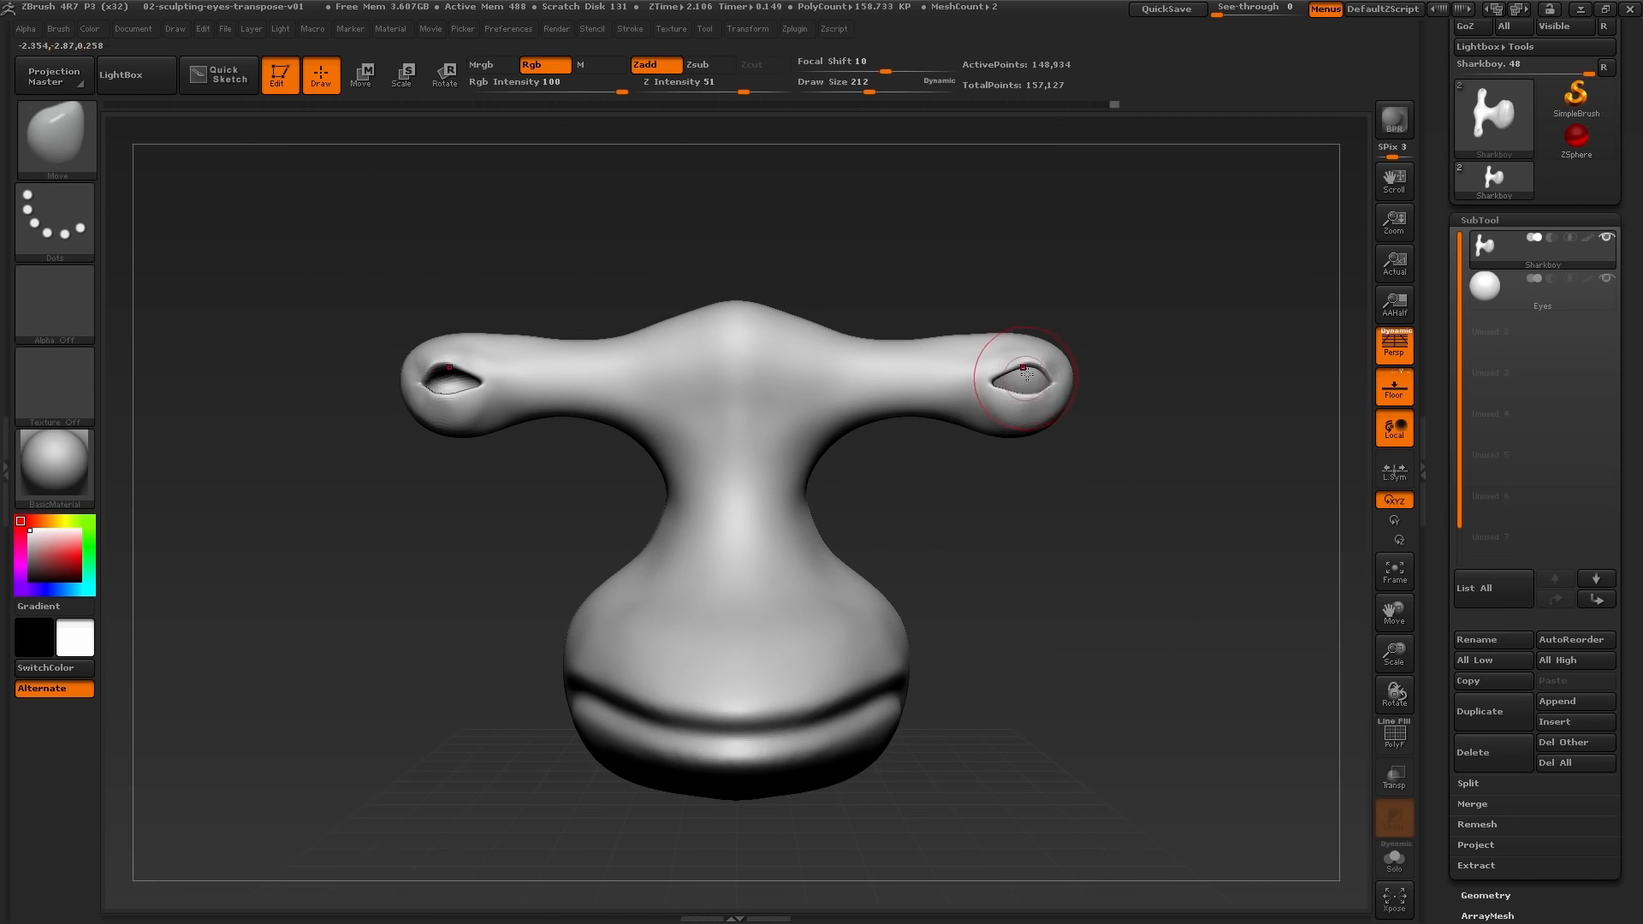
pyautogui.moveTo(1027, 383); pyautogui.dragTo(982, 374)
pyautogui.keyDown('alt'); pyautogui.moveTo(1073, 568); pyautogui.dragTo(1094, 565); pyautogui.keyUp('alt')
pyautogui.moveTo(1088, 565); pyautogui.dragTo(1089, 564)
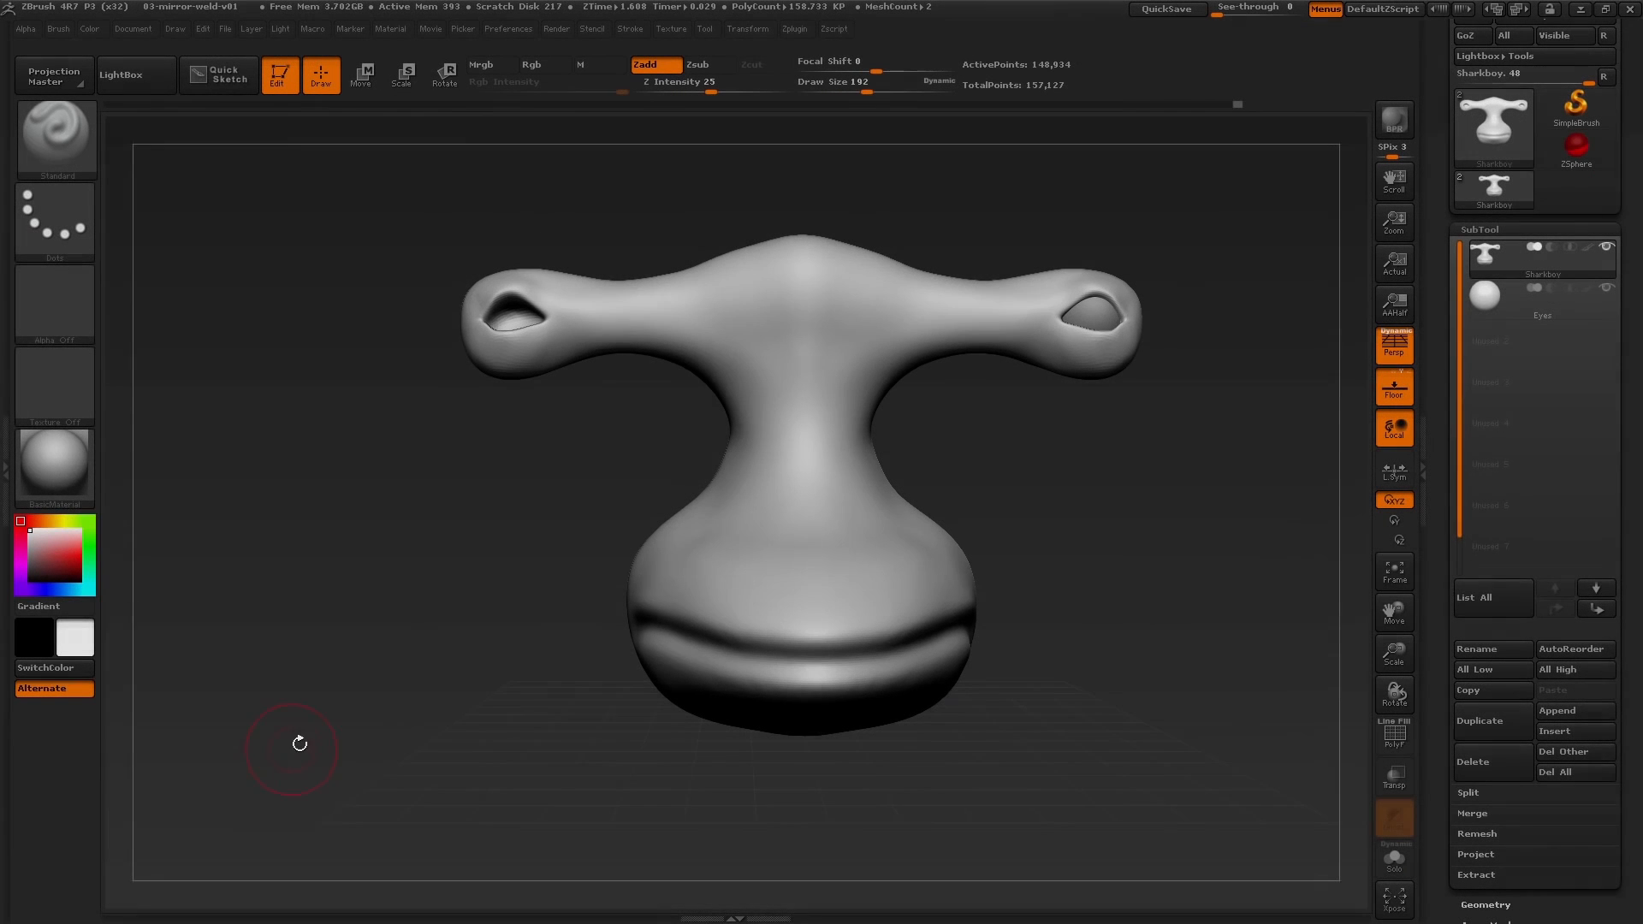
# Step: Select the Eyes subtool in a front view of the head
pyautogui.moveTo(1123, 526); pyautogui.dragTo(1064, 551)
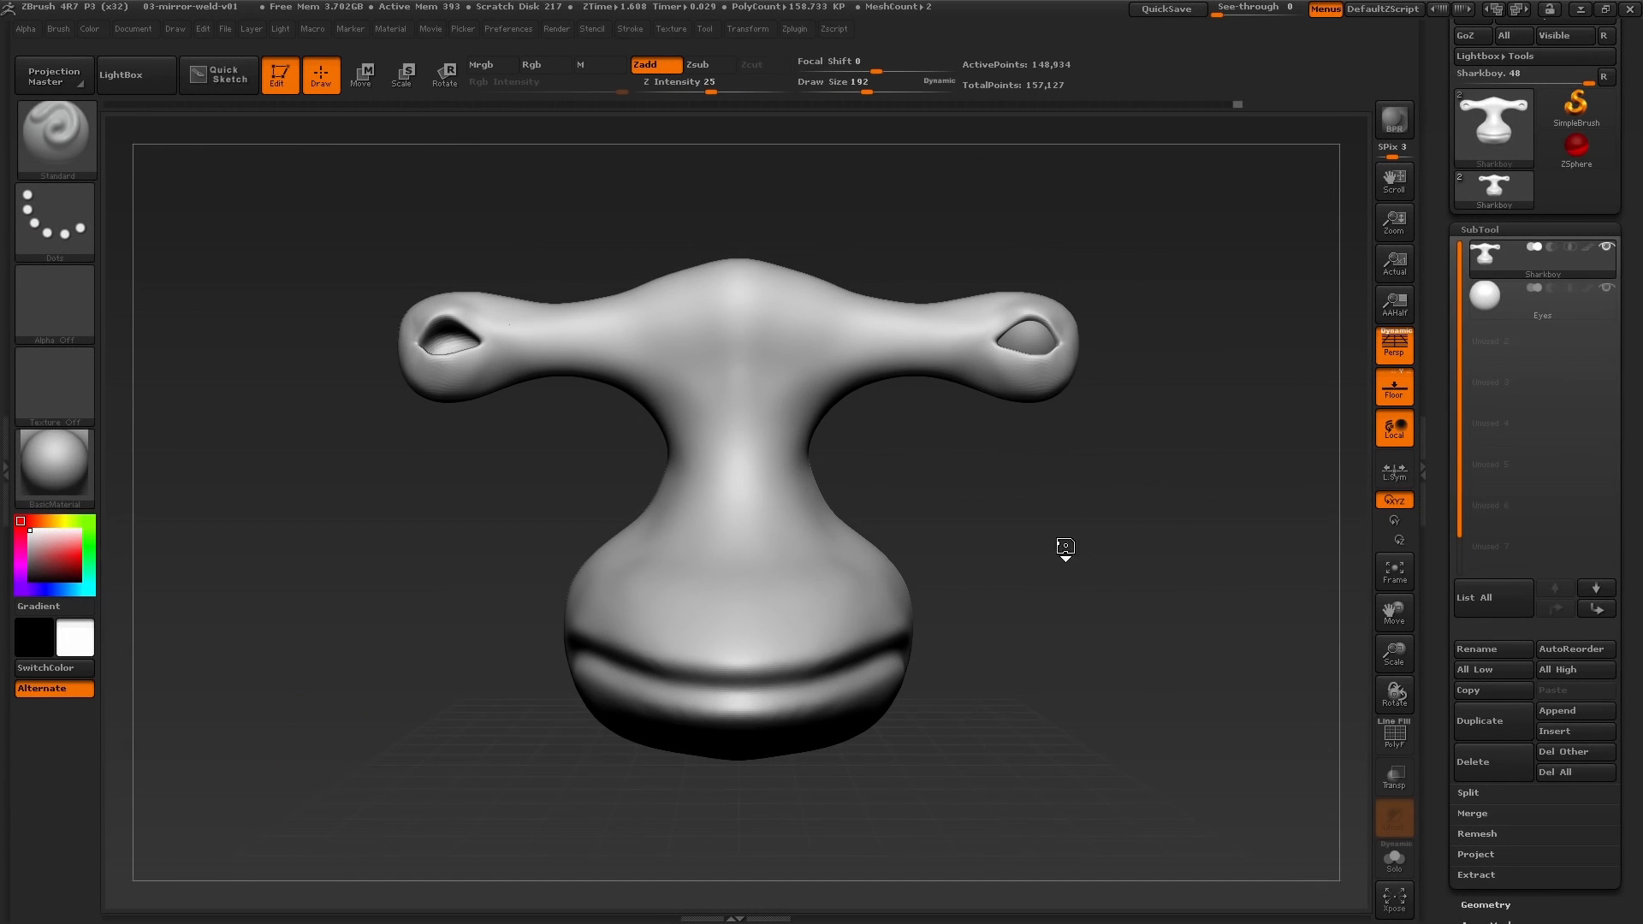
pyautogui.click(1489, 299)
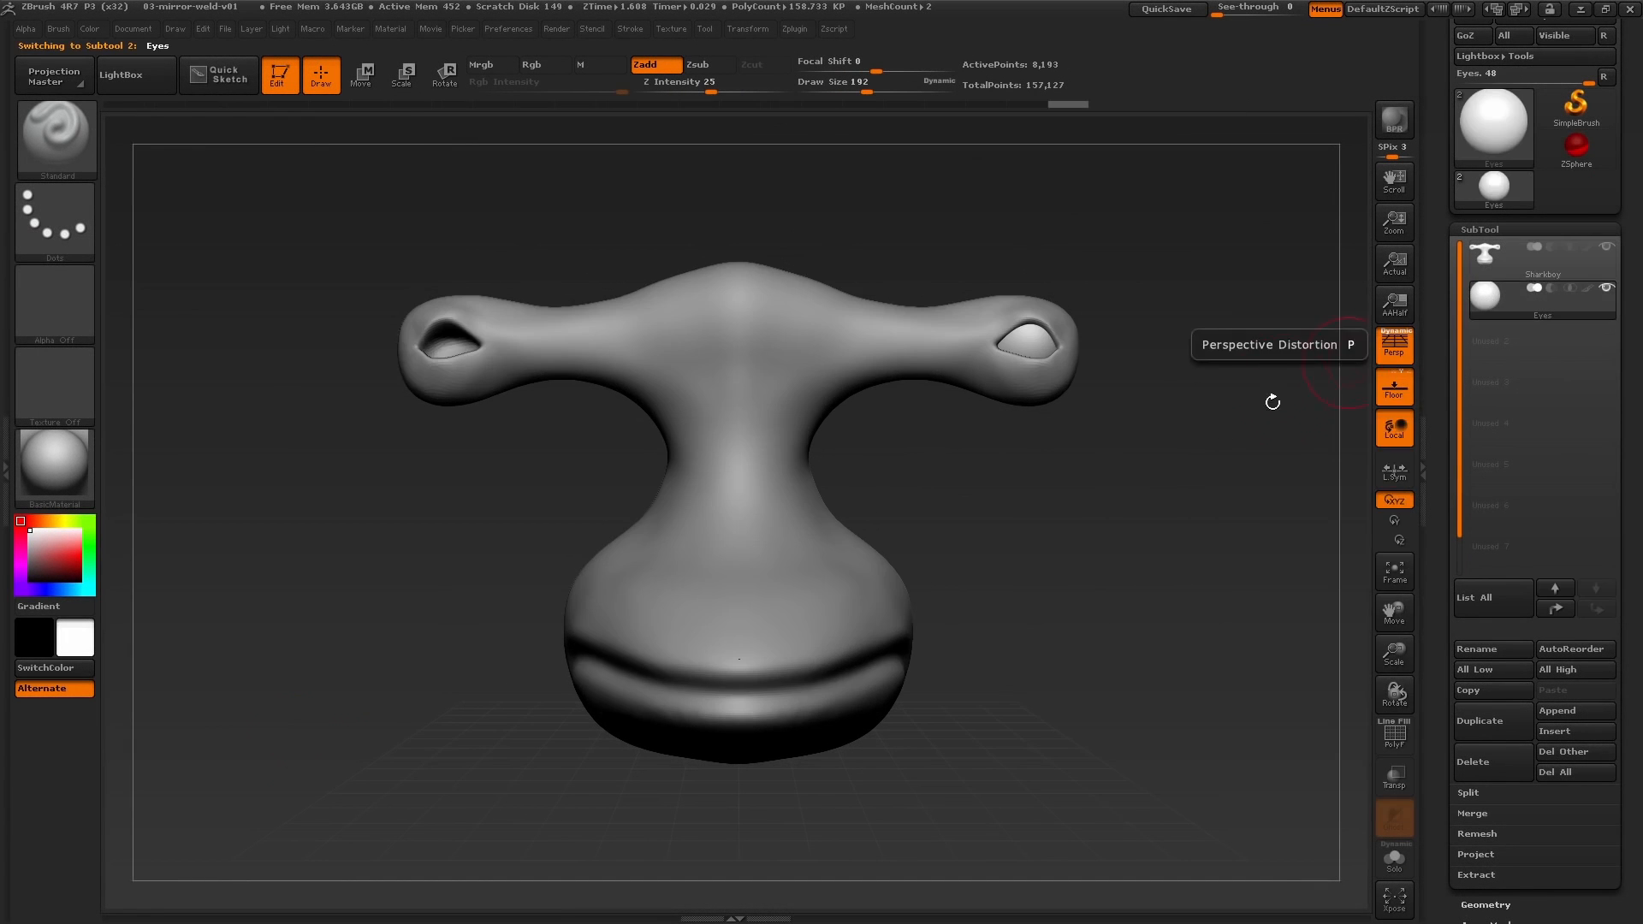
# Step: Mirror the eyeball onto the opposite eye stalk using Mirror And Weld from the Modify Topology geometry options
pyautogui.moveTo(1145, 515)
pyautogui.mouseDown()
pyautogui.moveTo(1110, 550)
pyautogui.moveTo(1019, 376)
pyautogui.mouseUp()
pyautogui.moveTo(998, 363); pyautogui.dragTo(996, 364, button='right')
pyautogui.moveTo(1144, 388); pyautogui.dragTo(1341, 272)
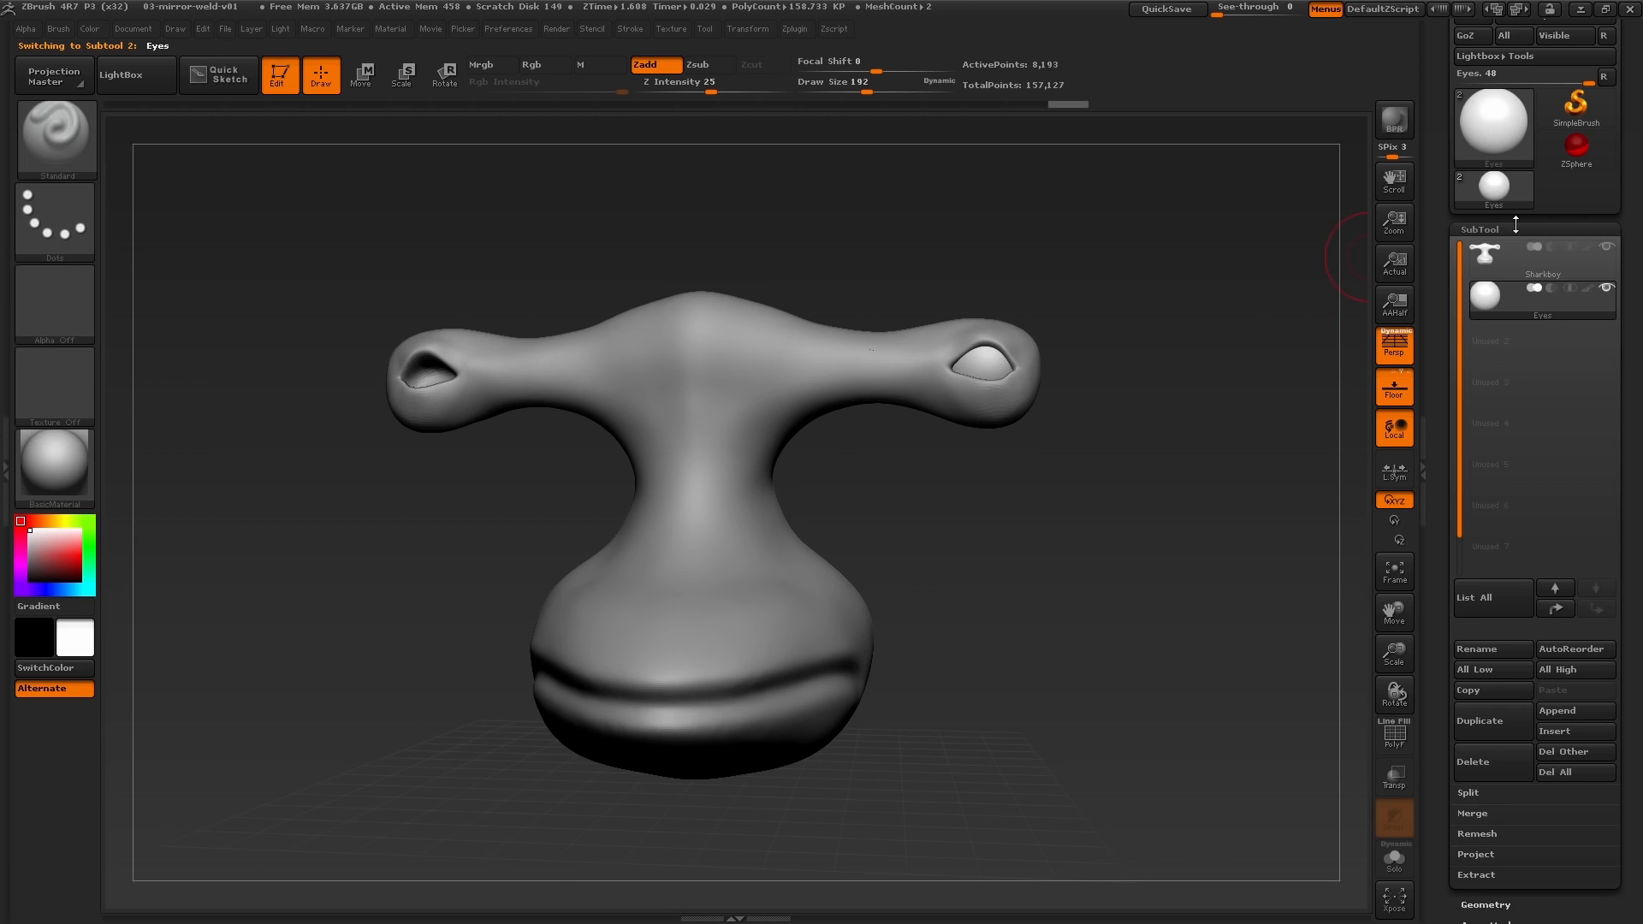
pyautogui.click(1515, 228)
pyautogui.click(1498, 248)
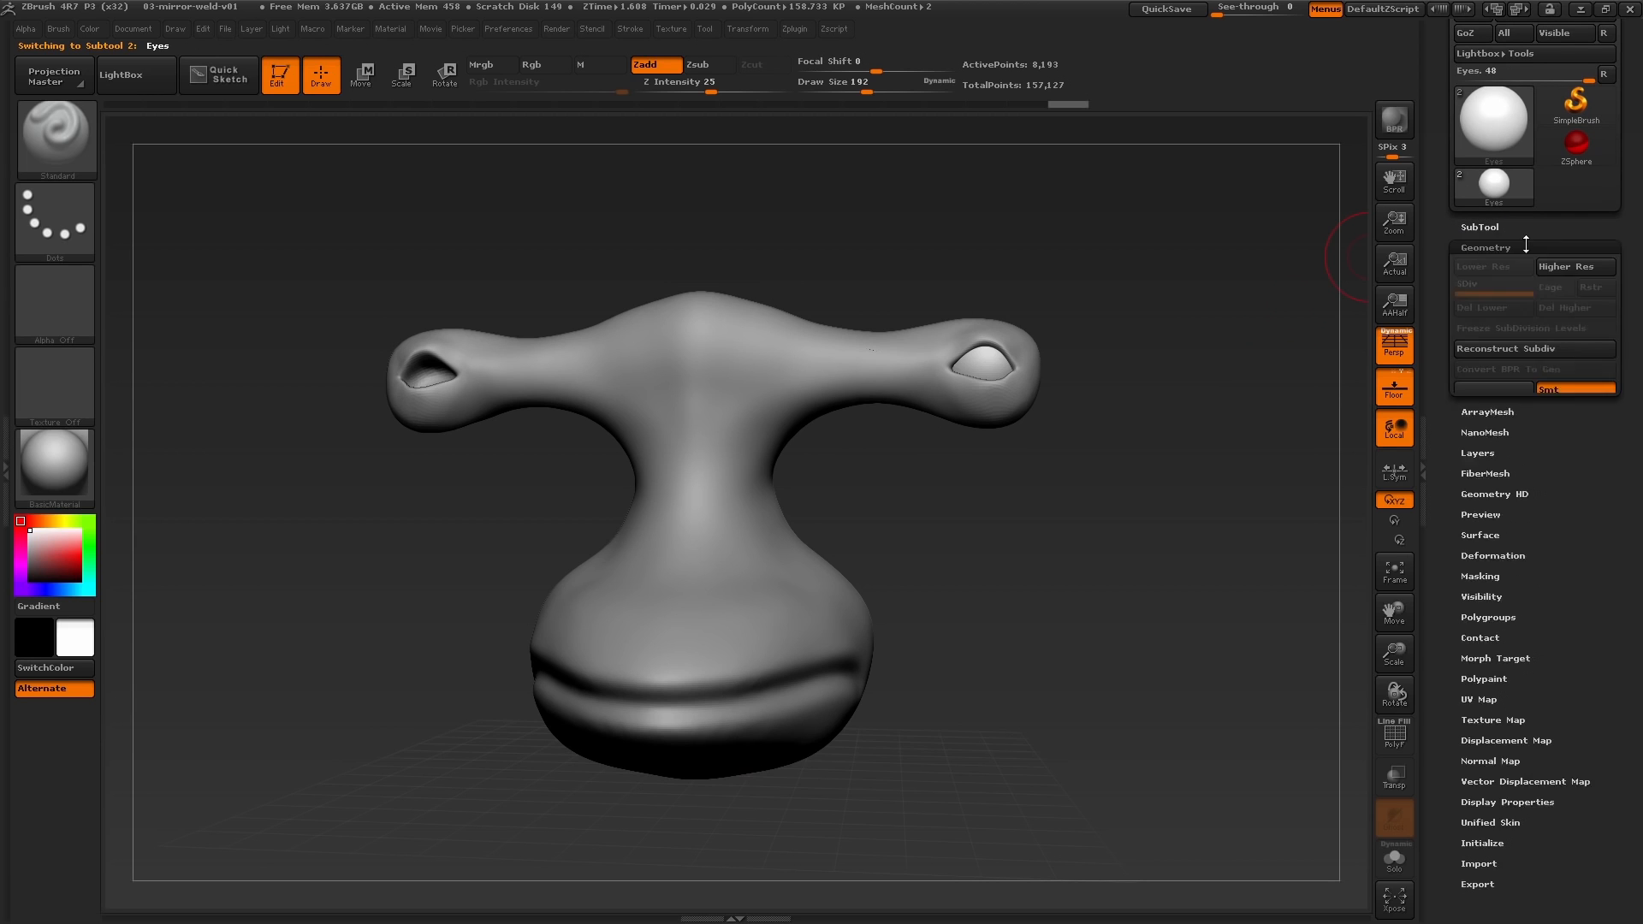
pyautogui.moveTo(1631, 336); pyautogui.dragTo(1630, 435)
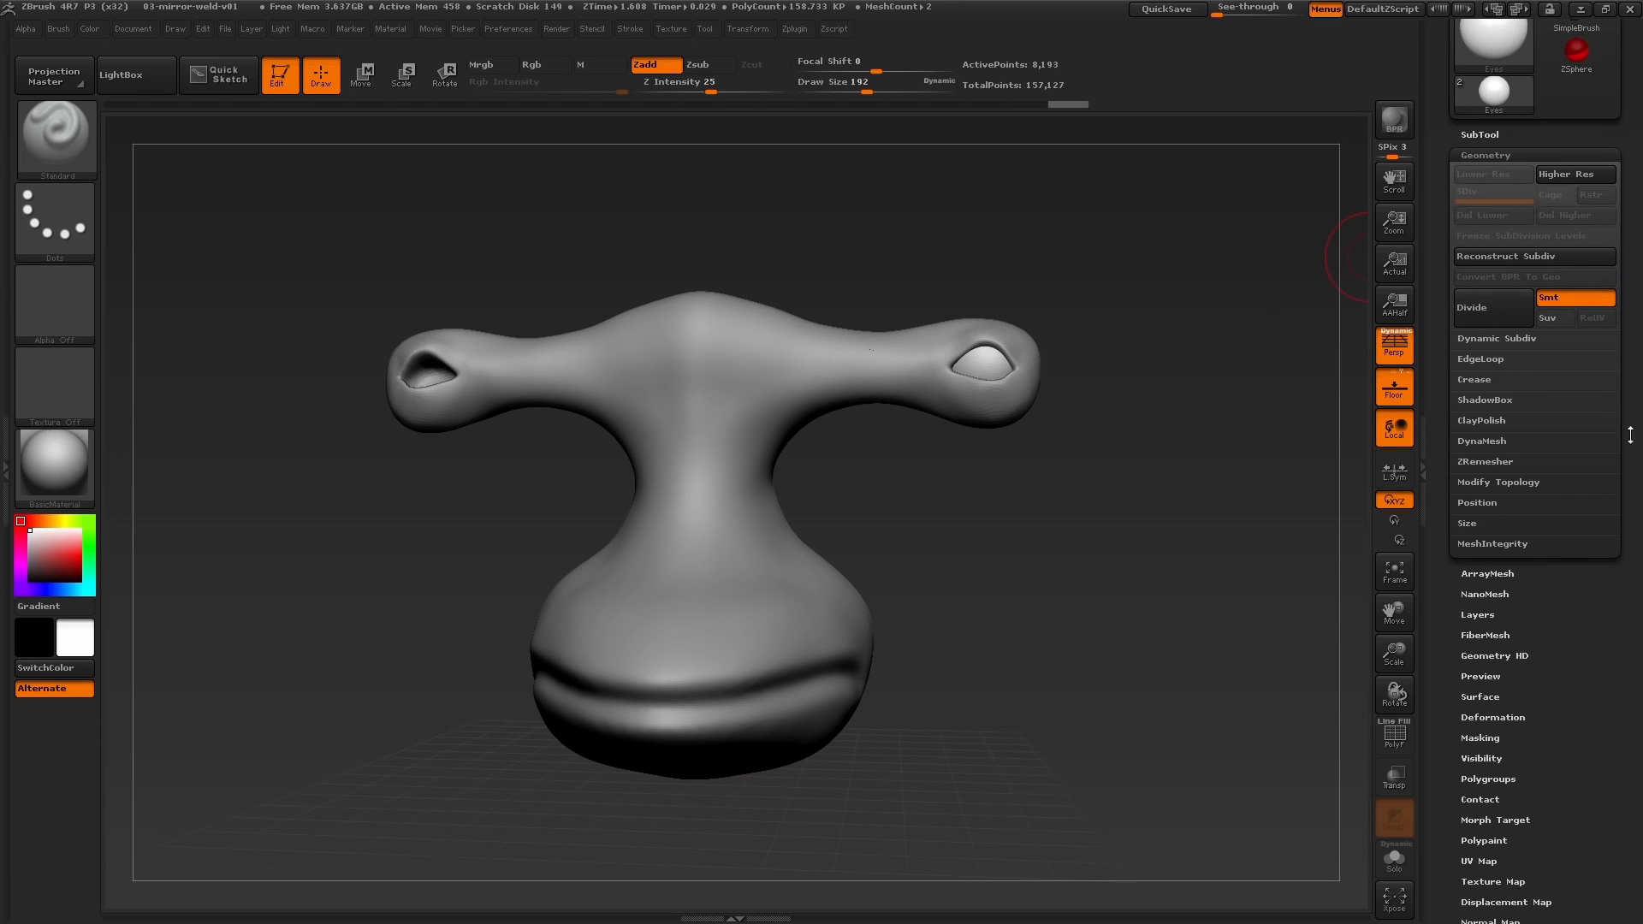
pyautogui.click(1512, 482)
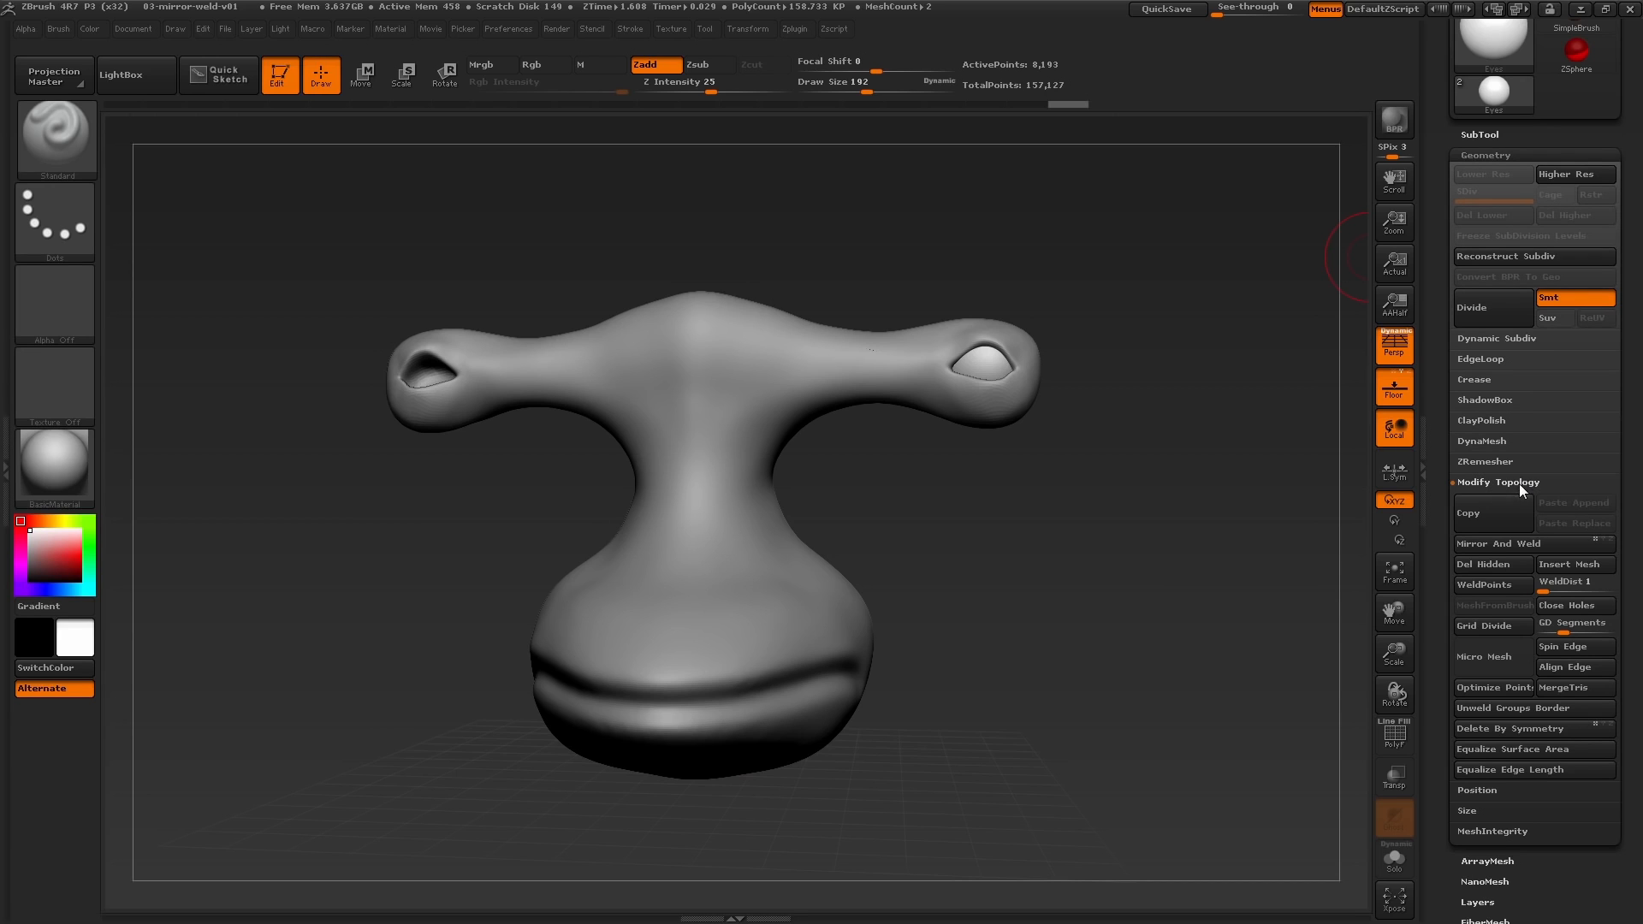
pyautogui.moveTo(1637, 479)
pyautogui.mouseDown()
pyautogui.moveTo(1624, 421)
pyautogui.moveTo(1625, 460)
pyautogui.mouseUp()
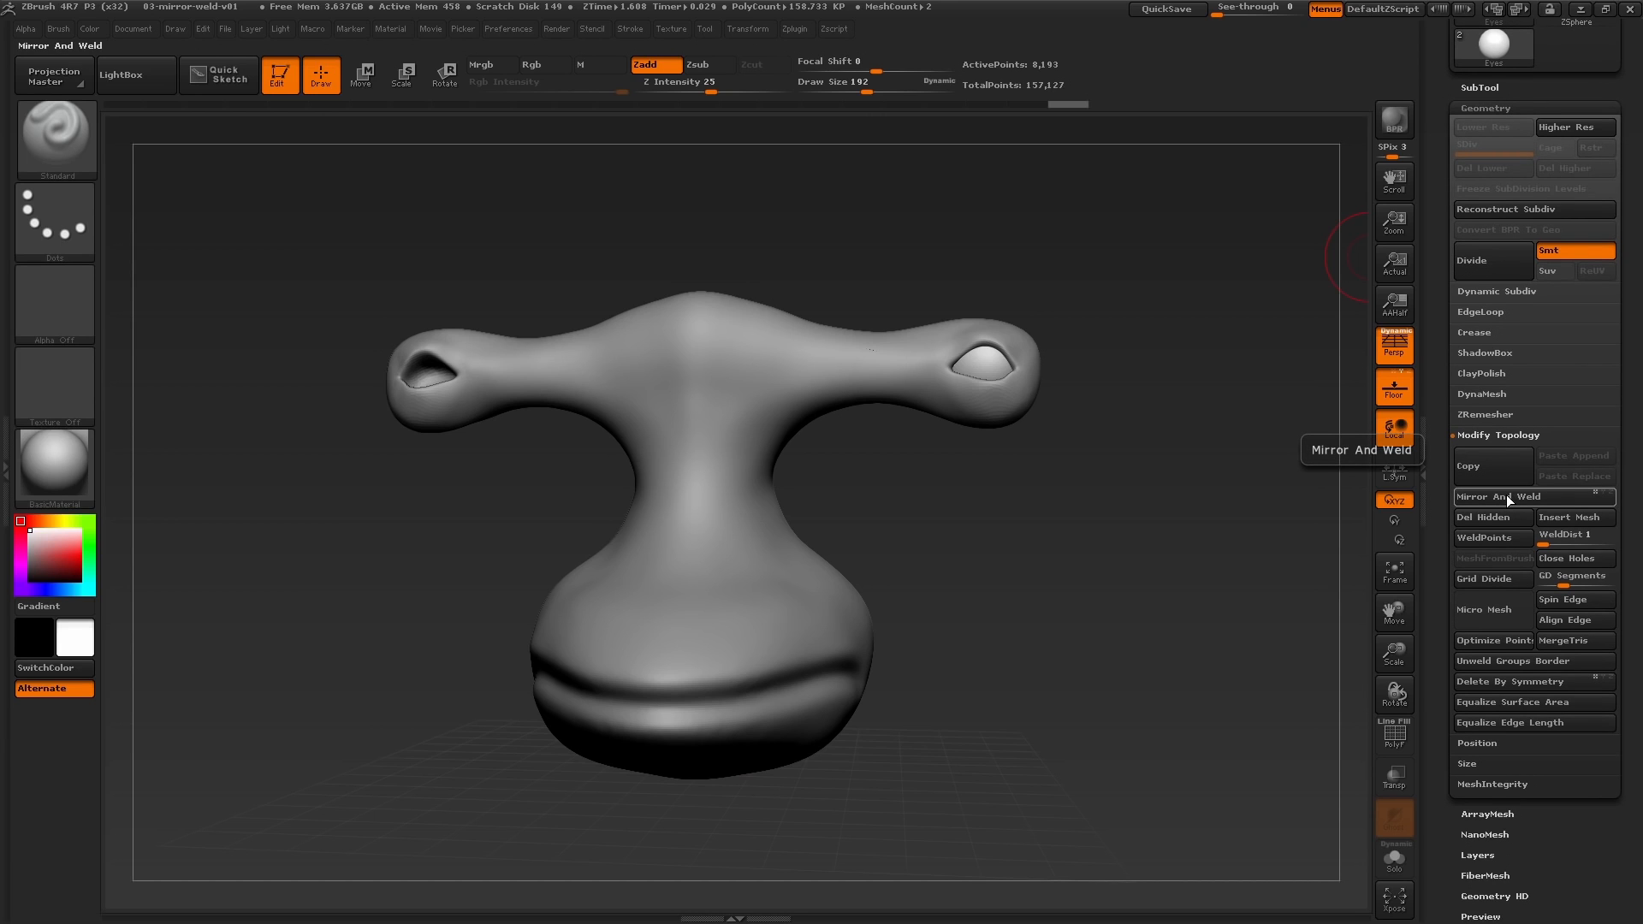
pyautogui.click(1506, 496)
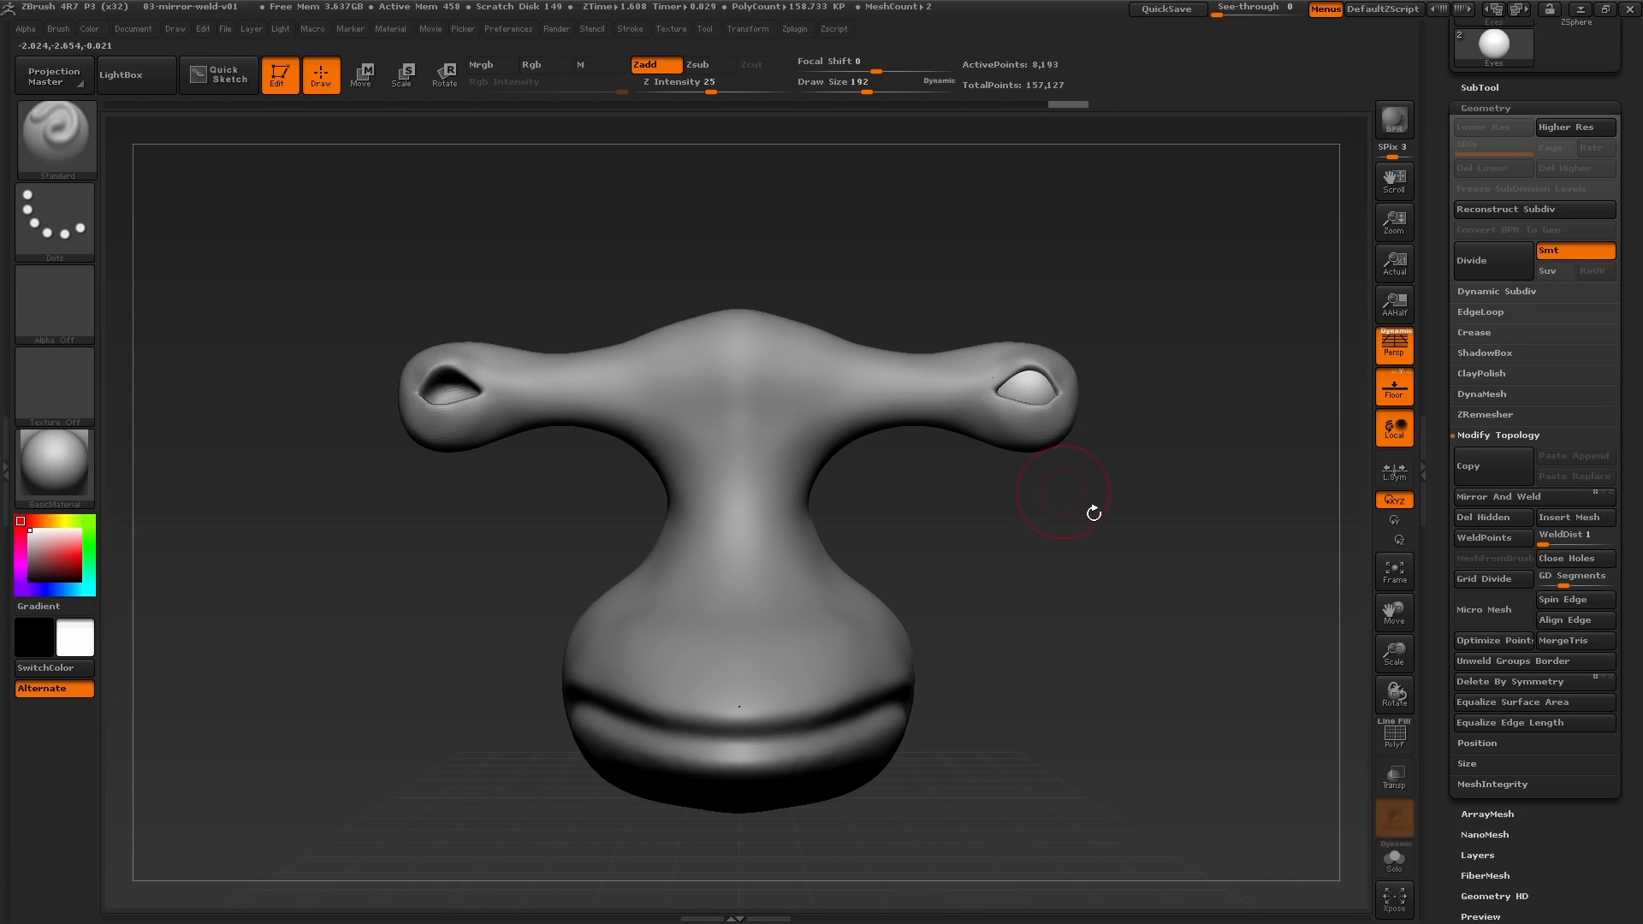
pyautogui.hotkey('ctrl', 'z')
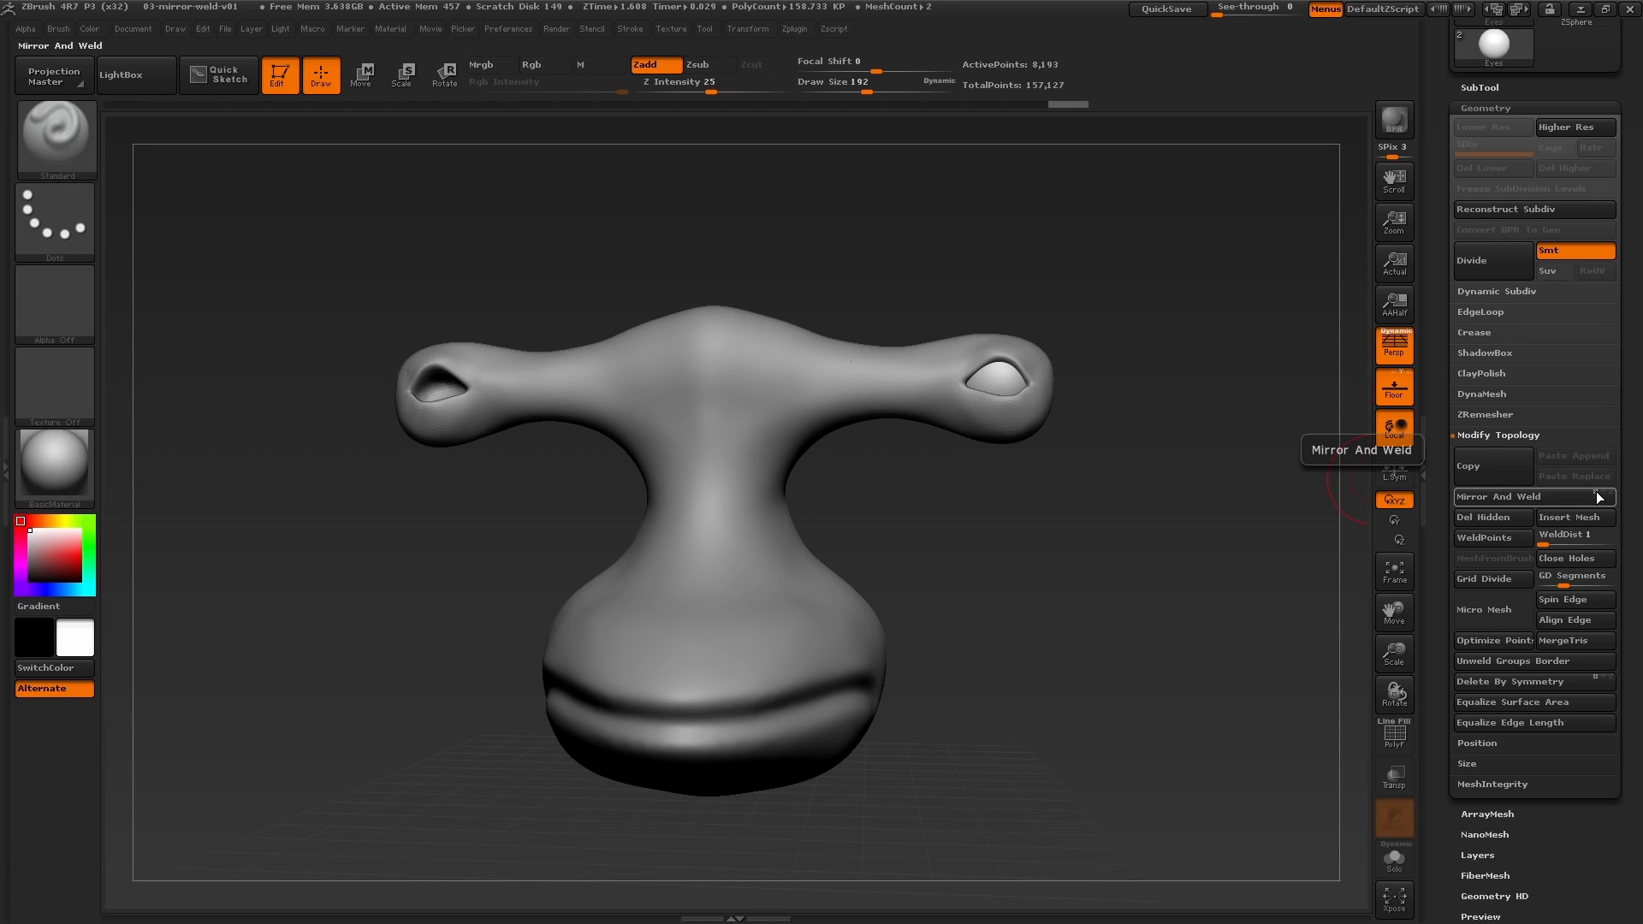
pyautogui.click(1522, 496)
pyautogui.moveTo(1173, 599)
pyautogui.mouseDown()
pyautogui.moveTo(1135, 631)
pyautogui.moveTo(1185, 628)
pyautogui.moveTo(1073, 394)
pyautogui.mouseUp()
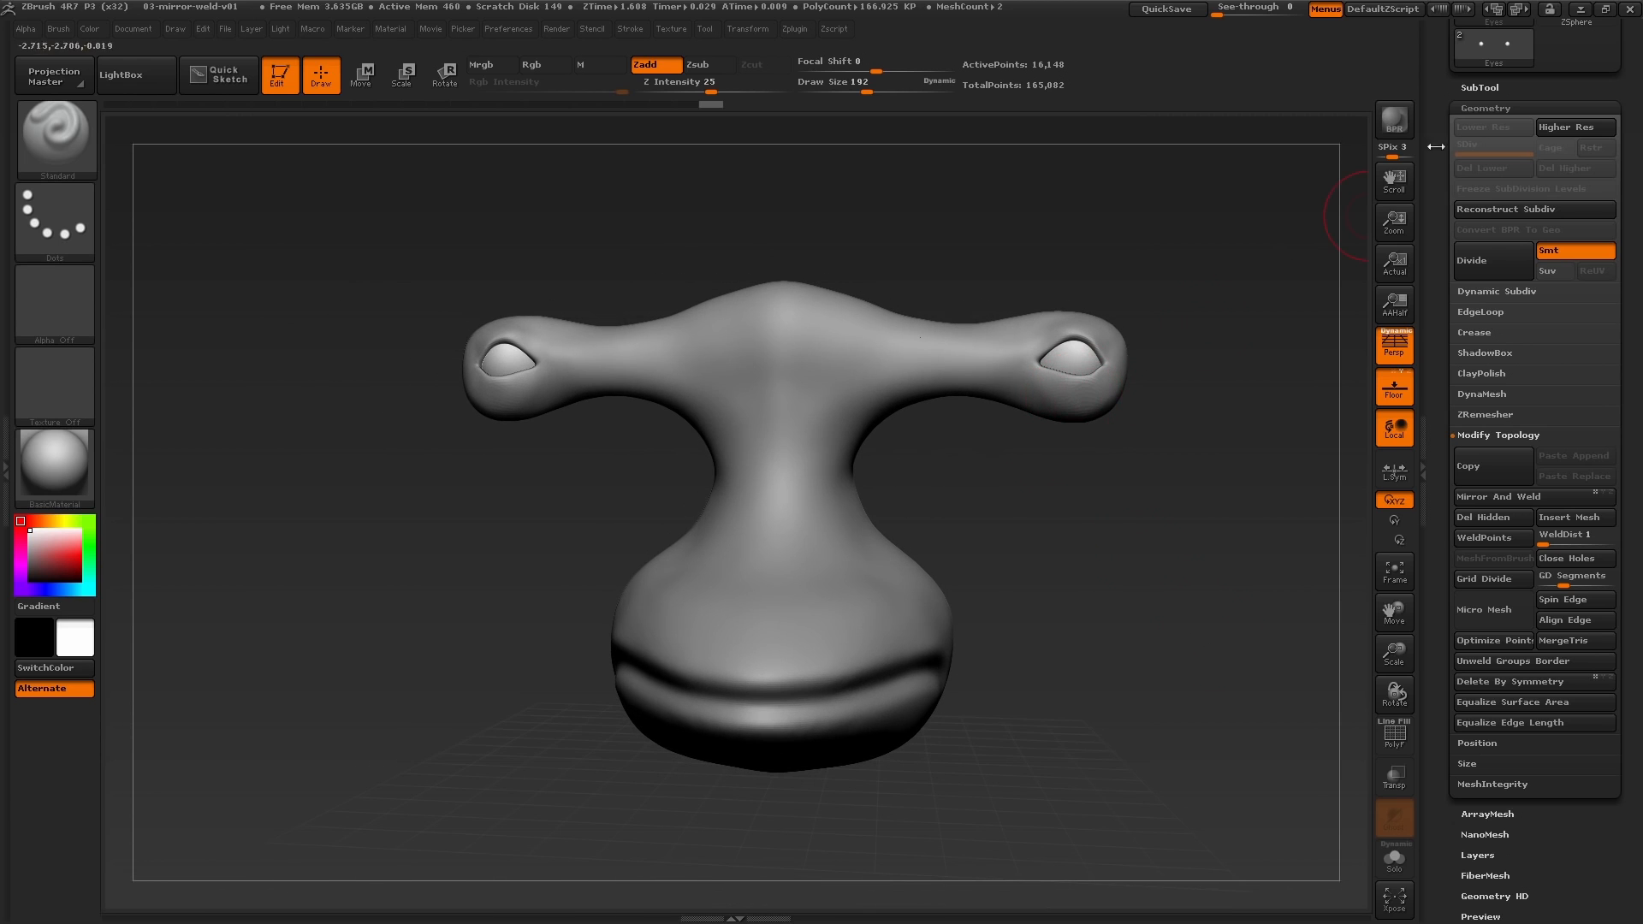
# Step: Make the Sharkboy subtool active and check how both eyes sit in their sockets
pyautogui.click(1504, 87)
pyautogui.click(1491, 115)
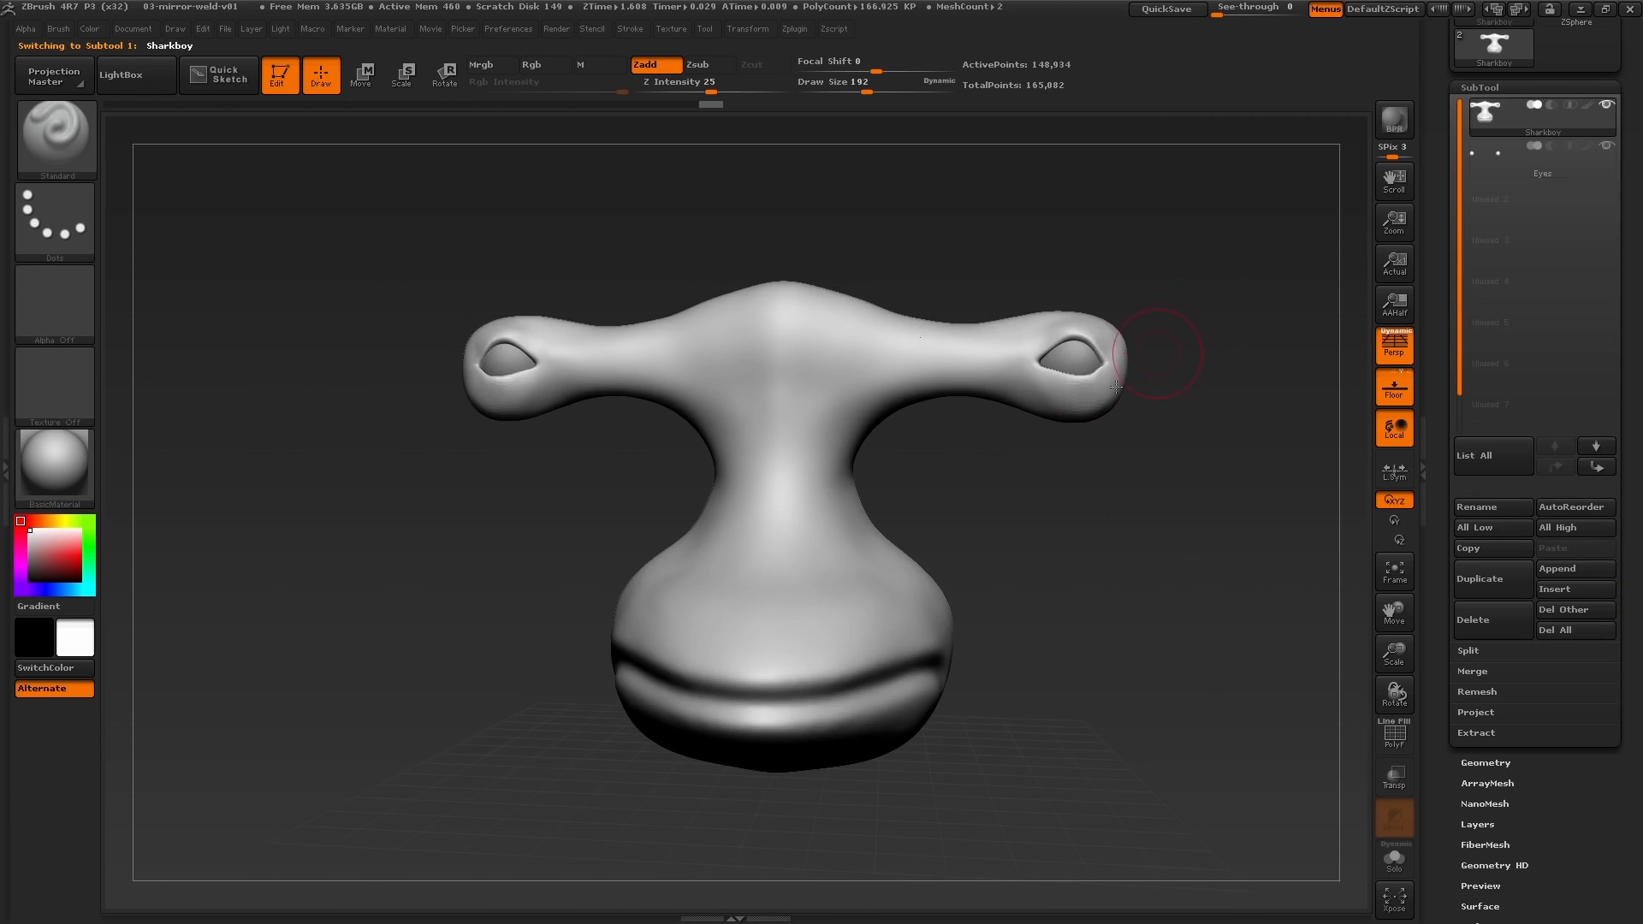
pyautogui.moveTo(1186, 411); pyautogui.dragTo(1184, 450)
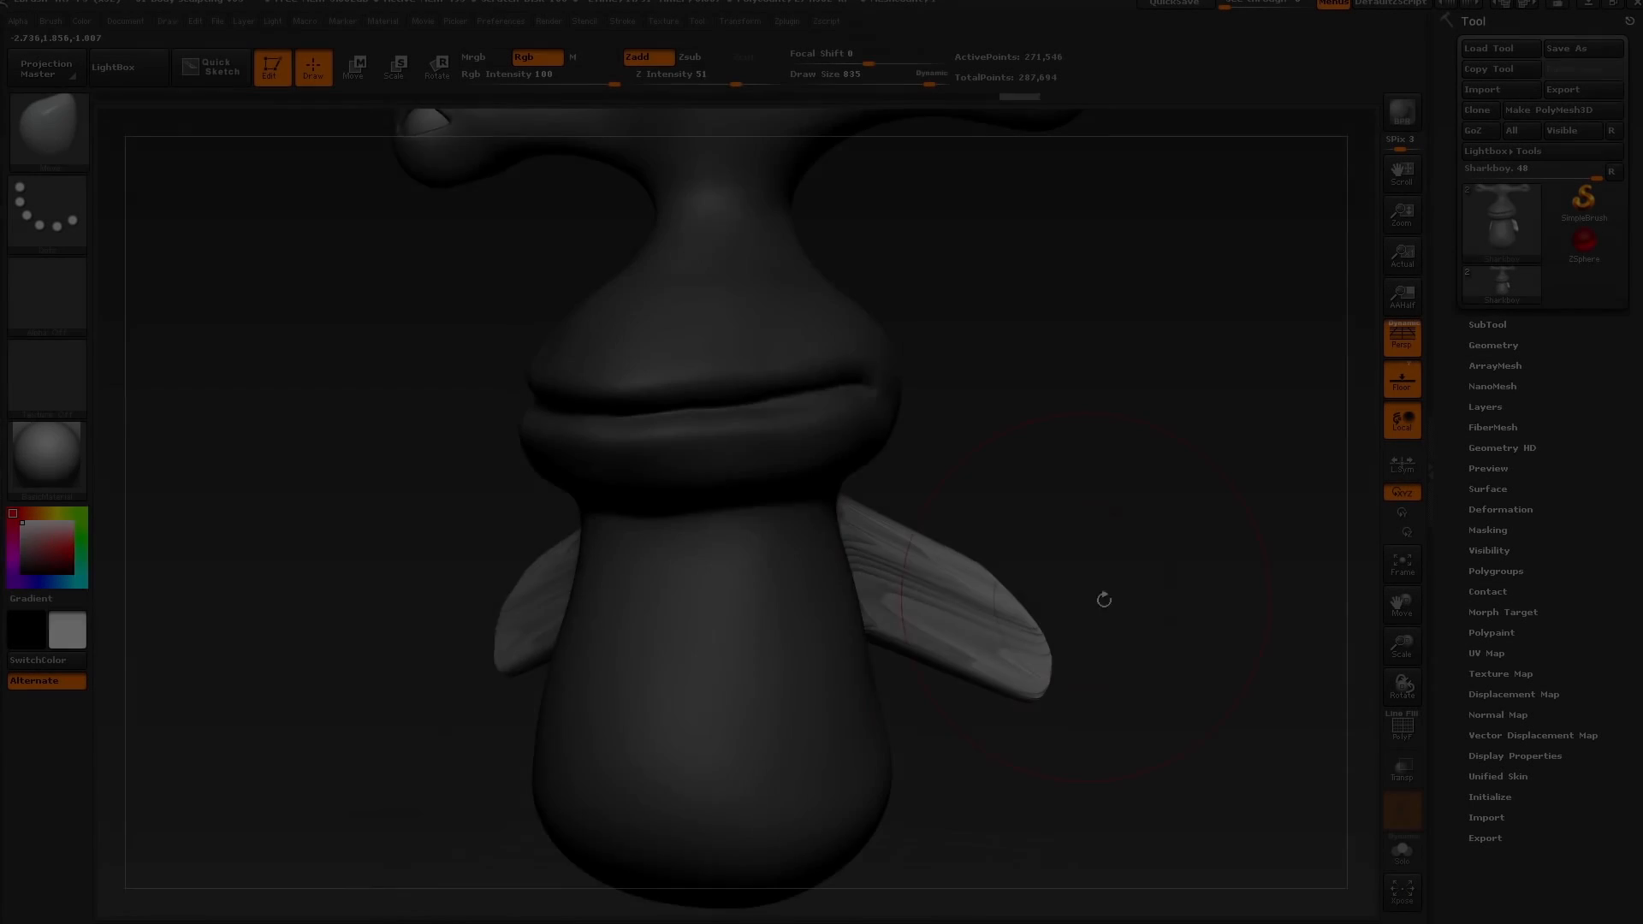
# Step: Shape the fin on the character's back with the Move brush at draw size 867 and smooth its surface
pyautogui.moveTo(1101, 598); pyautogui.dragTo(907, 582)
pyautogui.moveTo(1267, 479)
pyautogui.keyDown('alt'); pyautogui.mouseDown()
pyautogui.moveTo(1039, 521)
pyautogui.moveTo(1134, 507)
pyautogui.mouseUp(); pyautogui.keyUp('alt')
pyautogui.press('s')
pyautogui.moveTo(981, 499); pyautogui.dragTo(1046, 463)
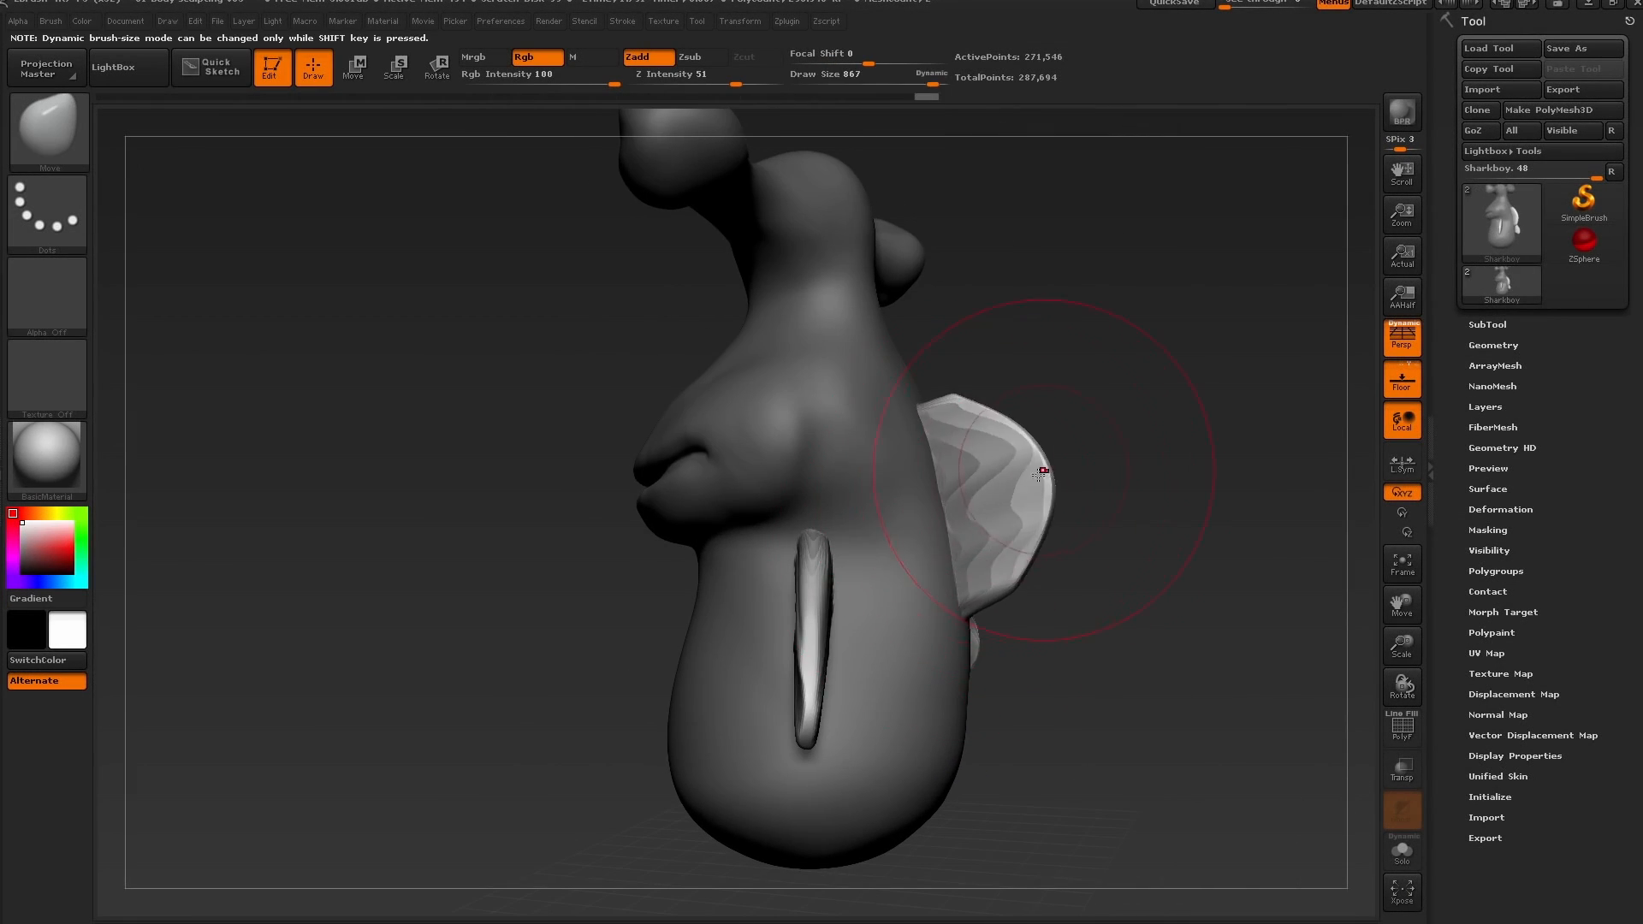
pyautogui.moveTo(1040, 523); pyautogui.dragTo(1068, 539)
pyautogui.moveTo(985, 420); pyautogui.dragTo(967, 411)
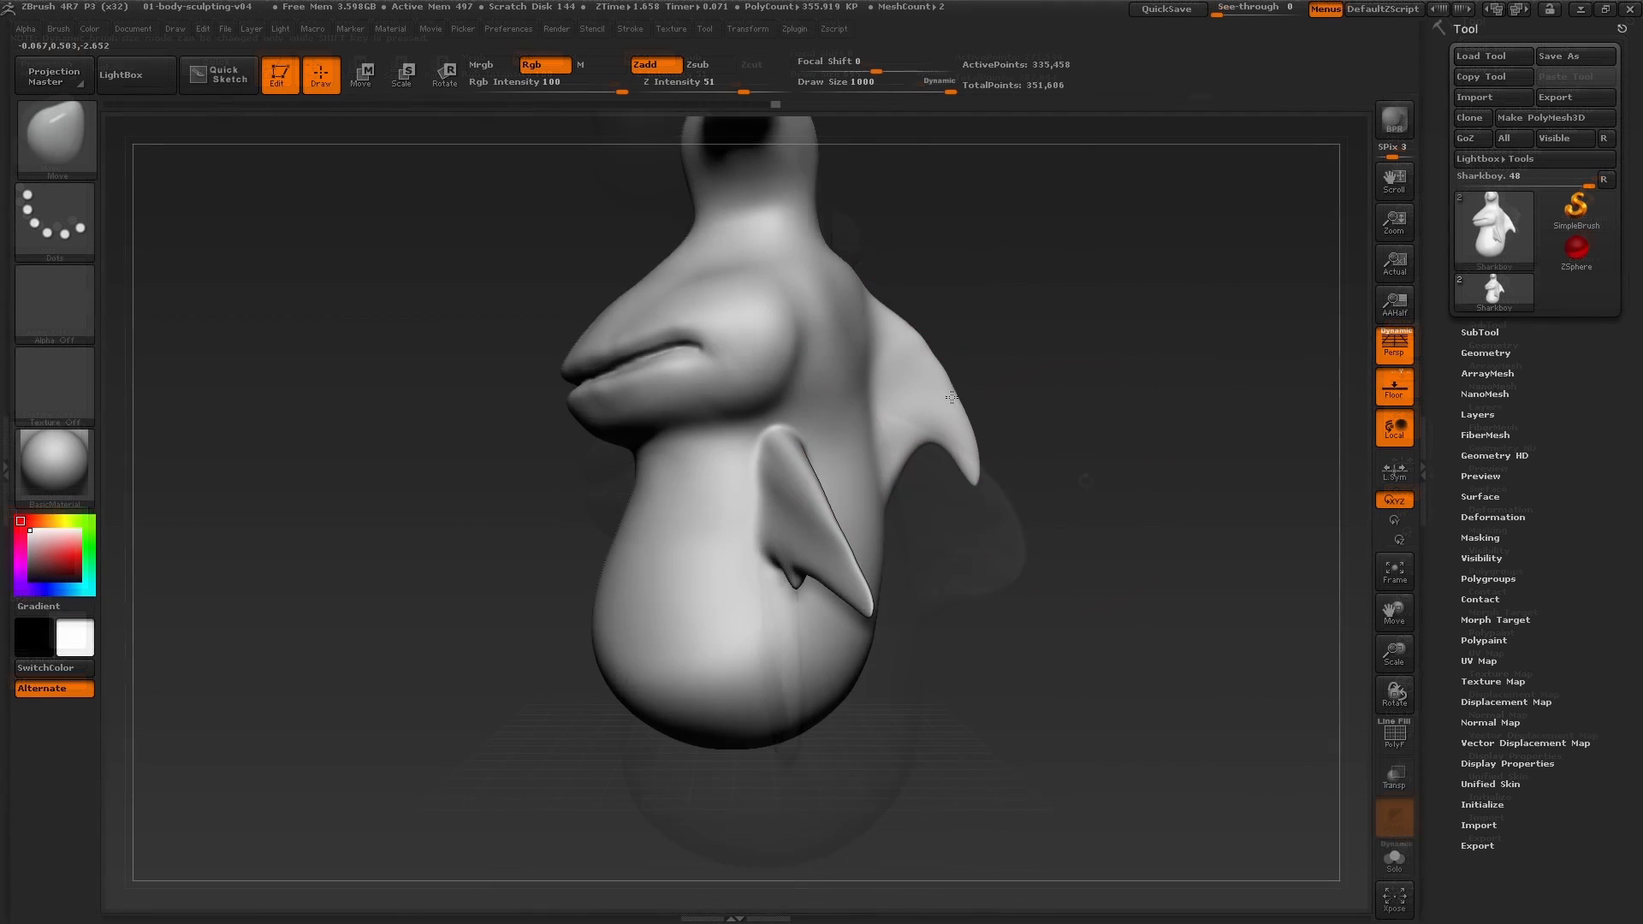
pyautogui.moveTo(1104, 445); pyautogui.dragTo(1010, 513)
pyautogui.keyDown('shift'); pyautogui.moveTo(881, 368); pyautogui.dragTo(895, 393); pyautogui.keyUp('shift')
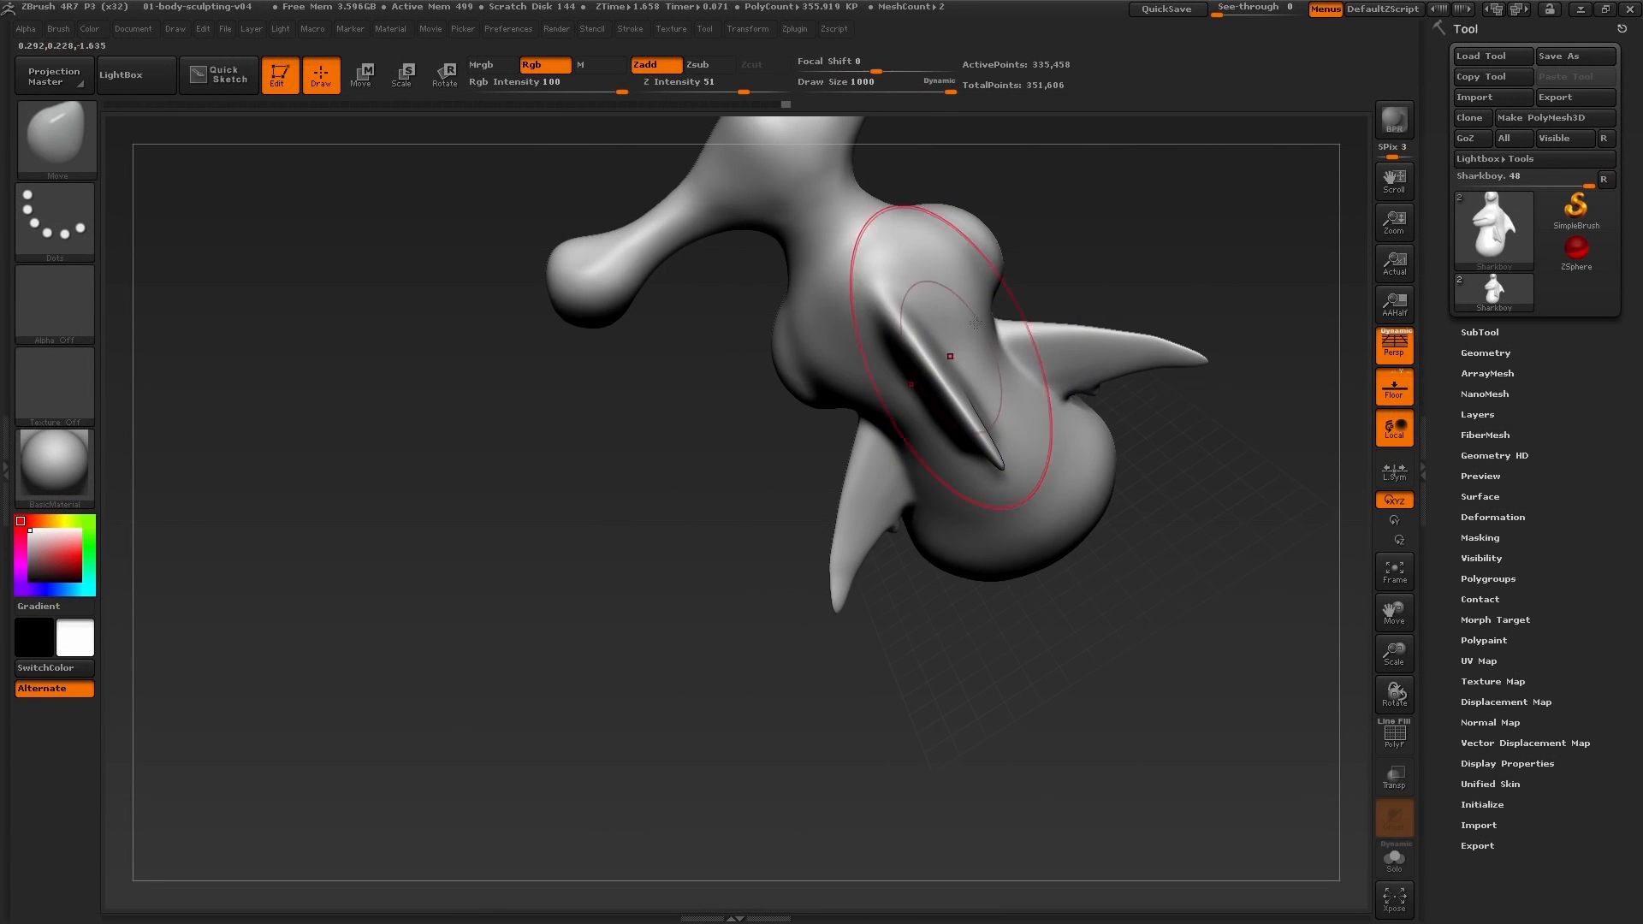